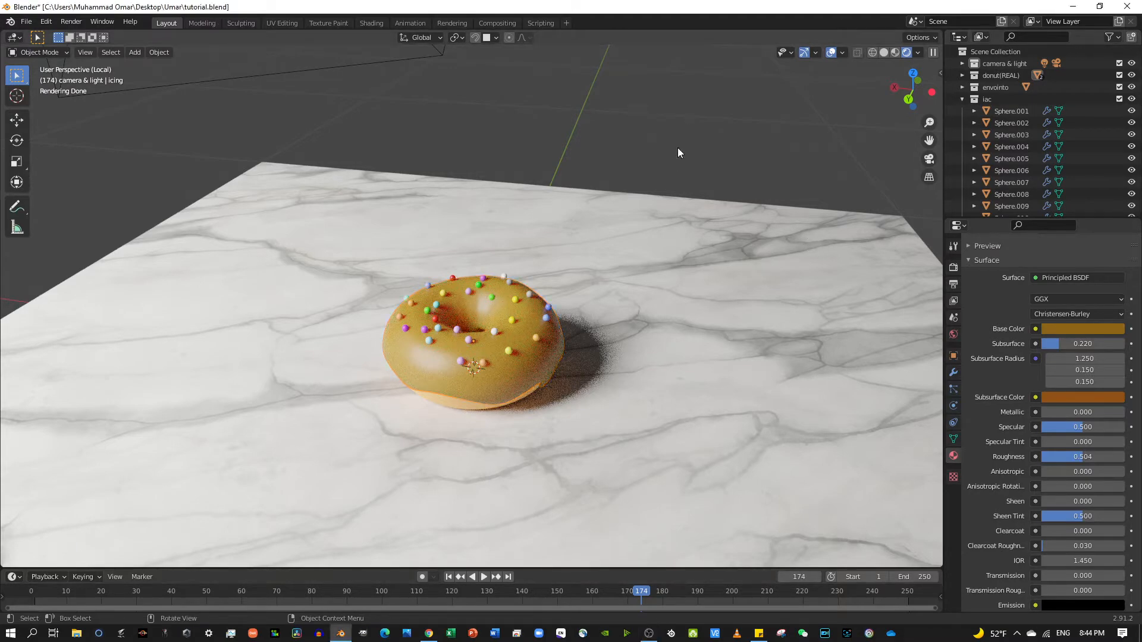
# Switch the viewport to solid shading and select the iac collection that holds the donut's sprinkles
pyautogui.scroll(3, 527, 319)
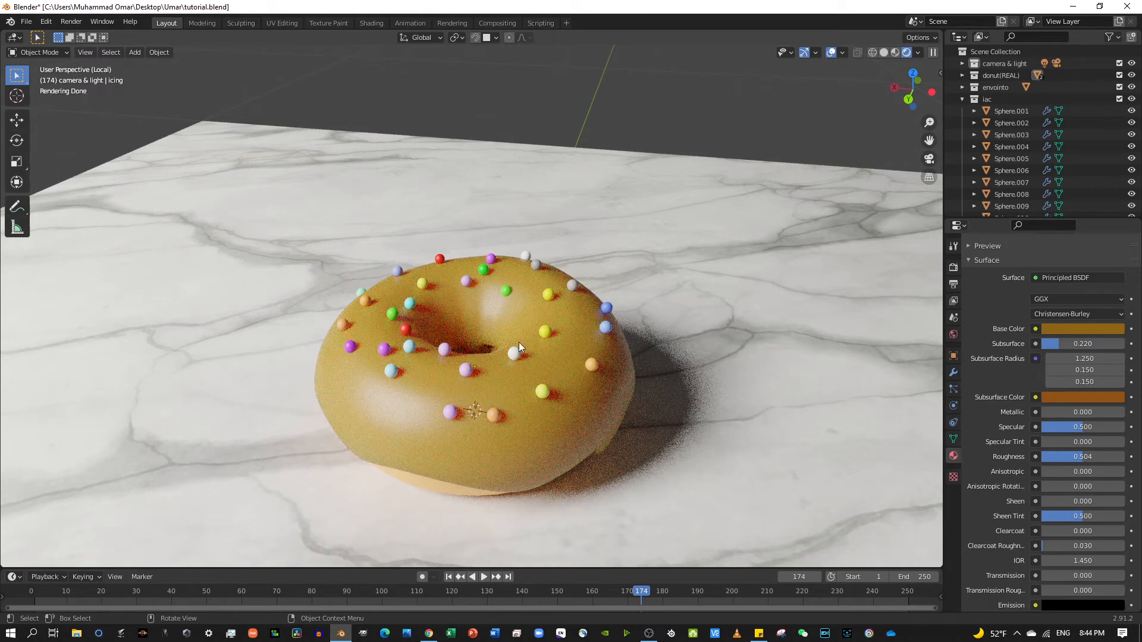
pyautogui.click(886, 48)
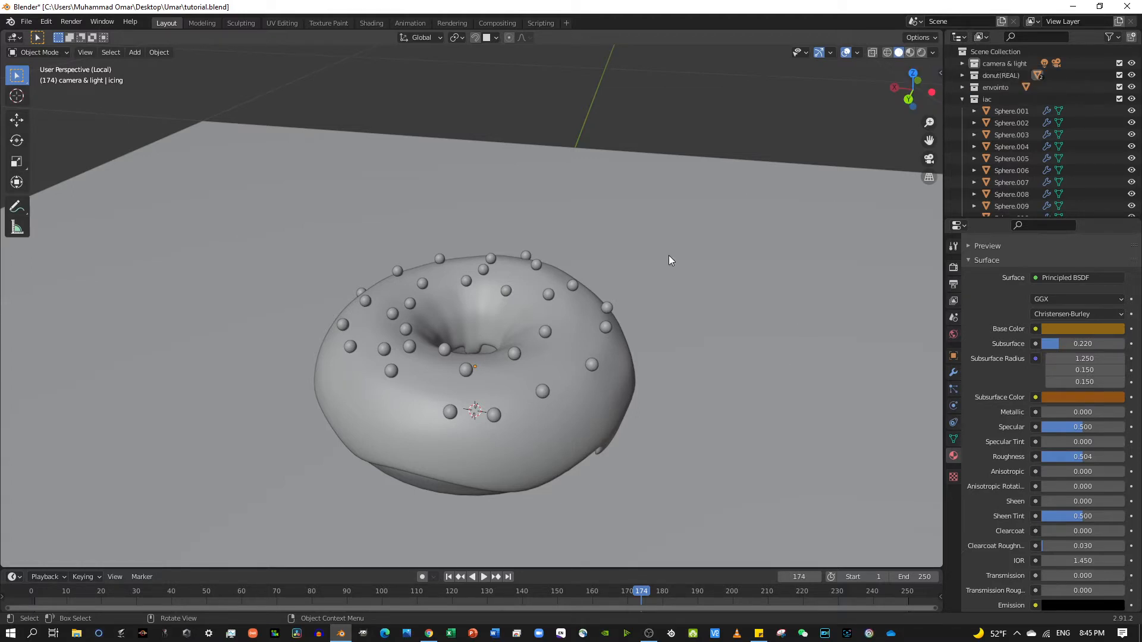
pyautogui.moveTo(563, 324); pyautogui.dragTo(461, 297, button='middle')
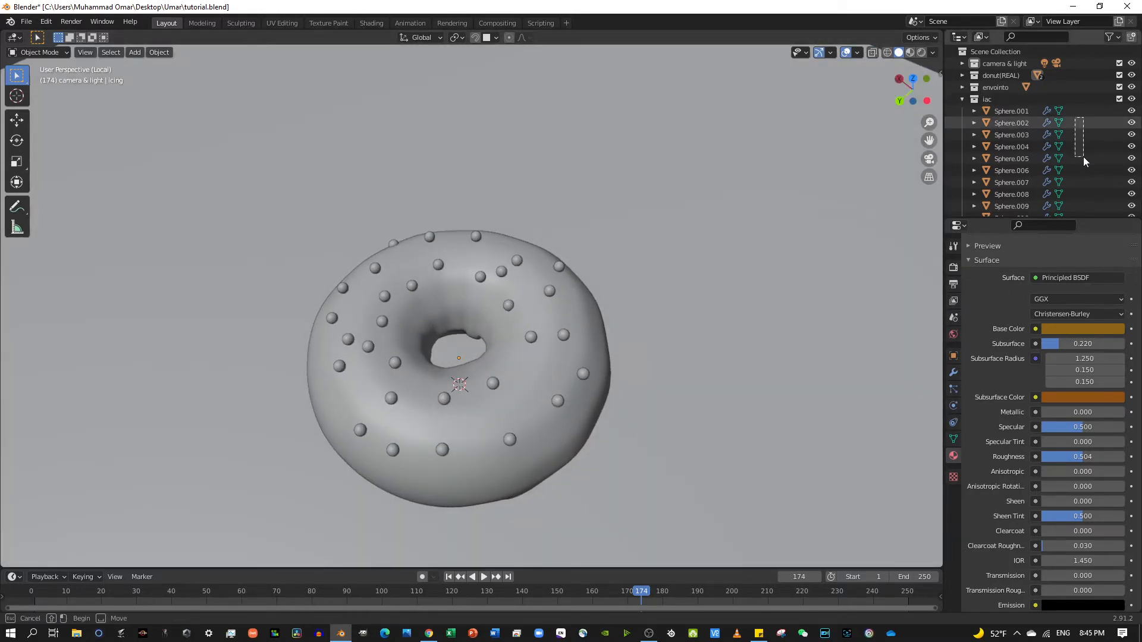
pyautogui.moveTo(1066, 114); pyautogui.dragTo(1066, 122)
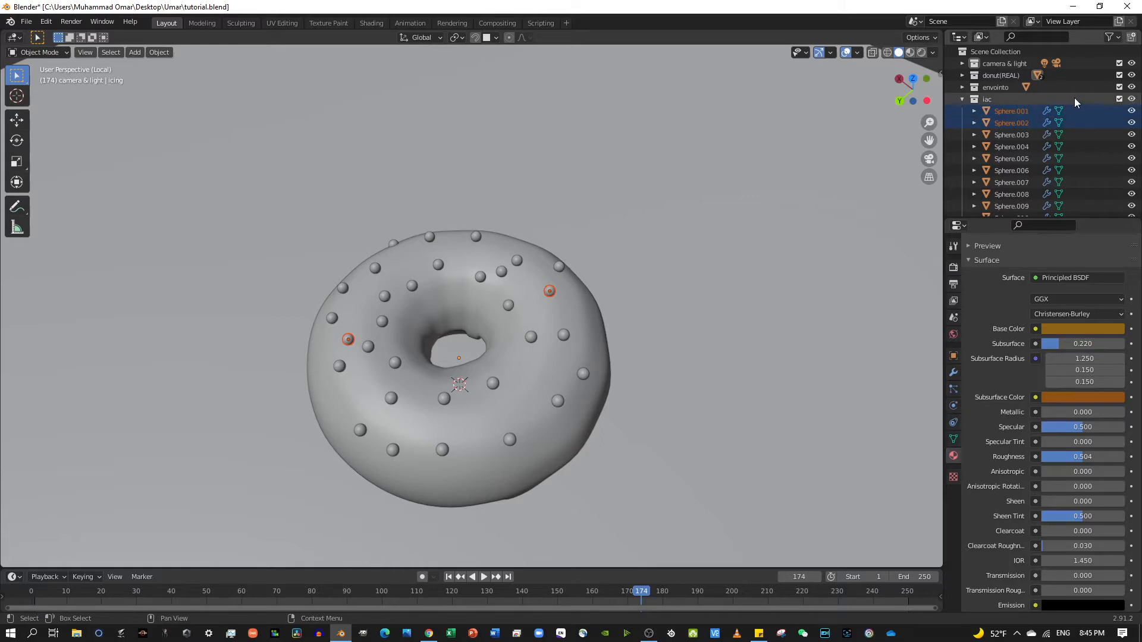
pyautogui.click(1076, 100)
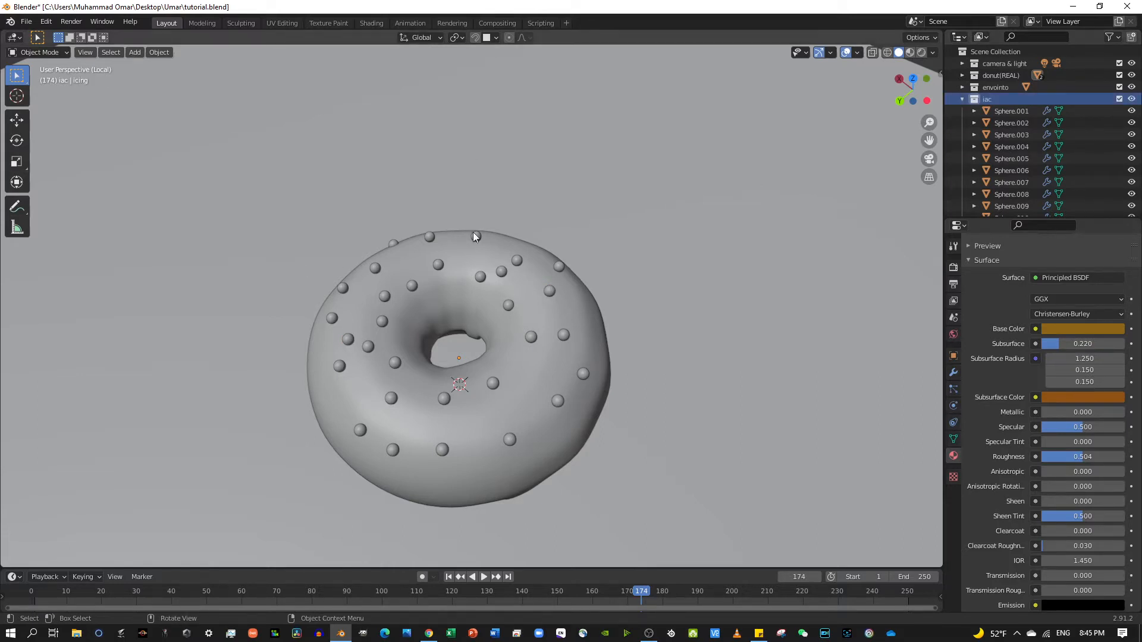
pyautogui.moveTo(356, 215); pyautogui.dragTo(479, 170, button='middle')
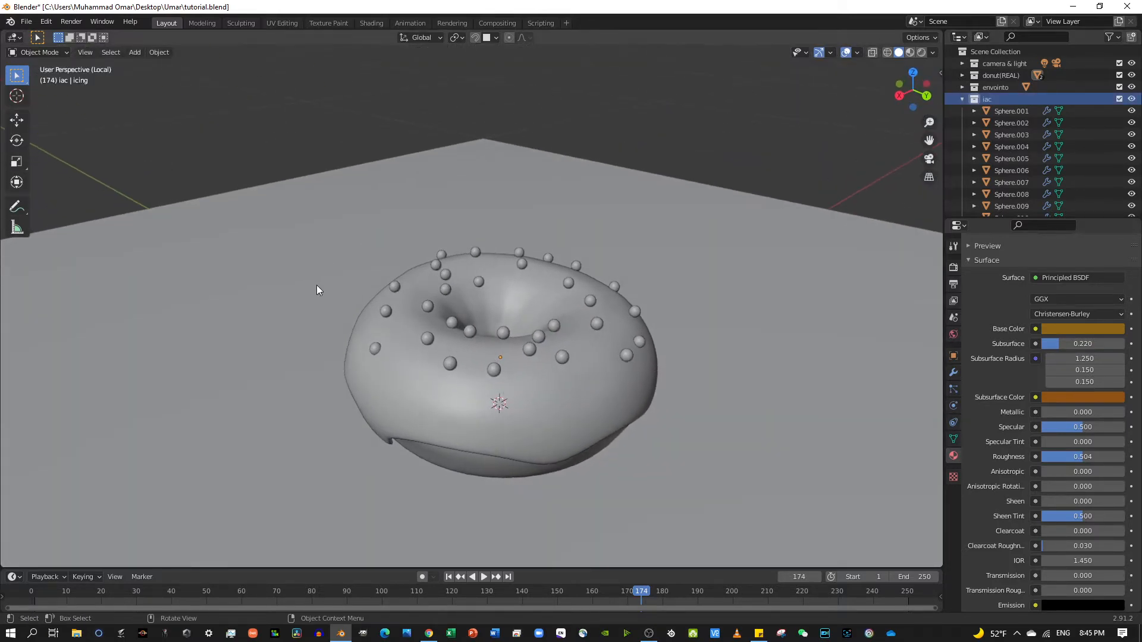
# Move the single sprinkle low on the icing's outer side (Sphere.013) by about -0.0014 m along the Z axis
pyautogui.click(373, 349)
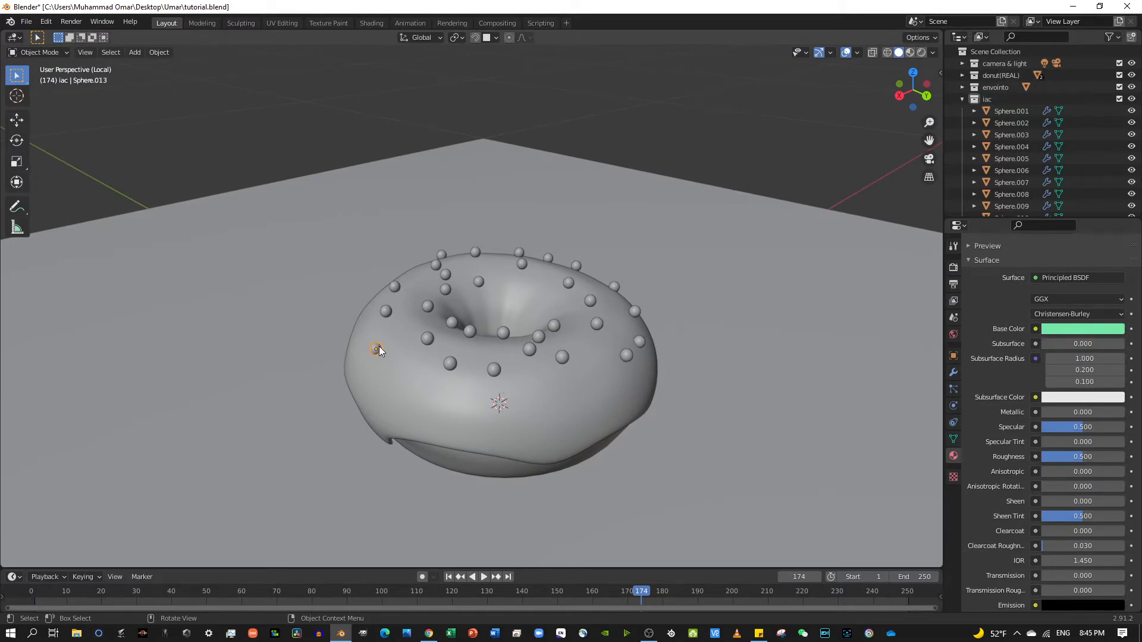
pyautogui.press('g')
pyautogui.press('z')
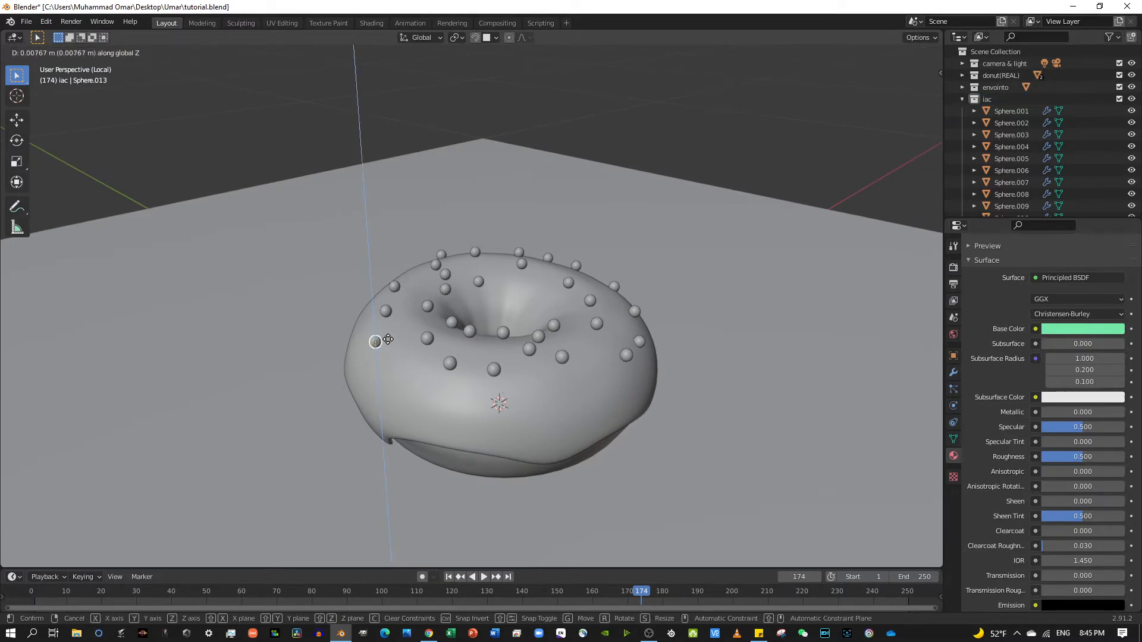
pyautogui.click(358, 349)
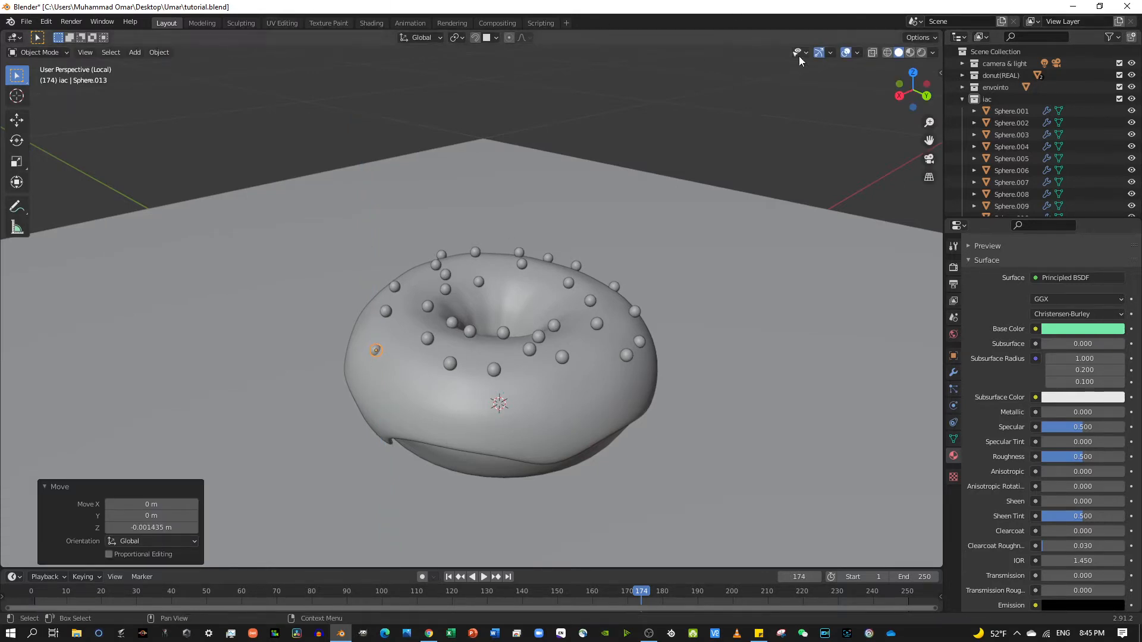
# Expand the donut(REAL) collection and its Donut object, and hide the icing in the viewport
pyautogui.click(1119, 75)
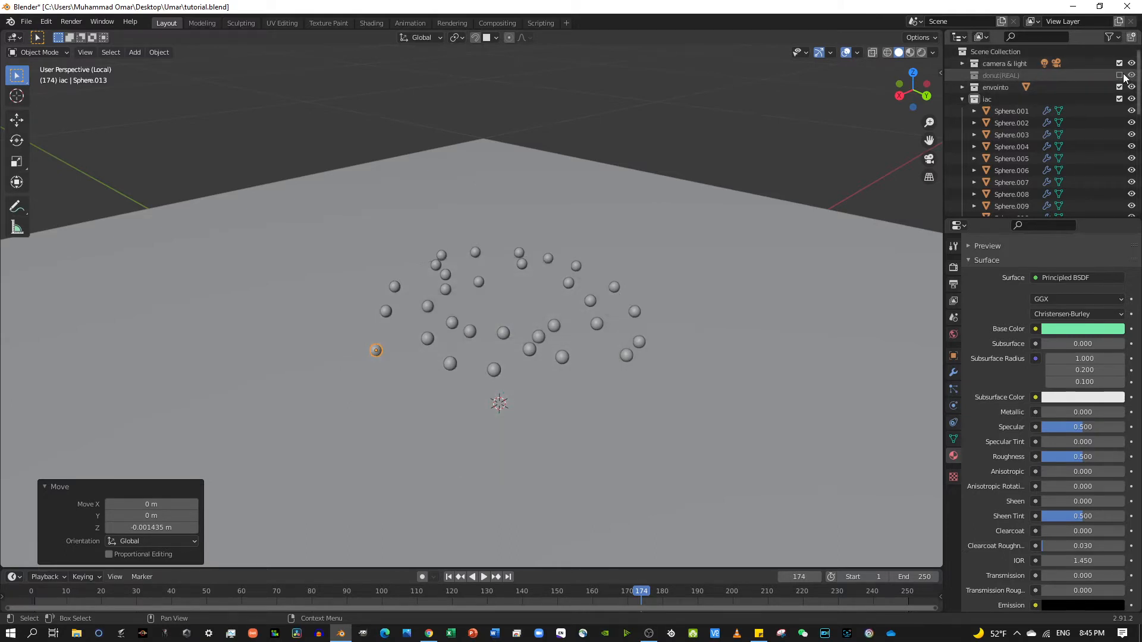
pyautogui.click(1119, 75)
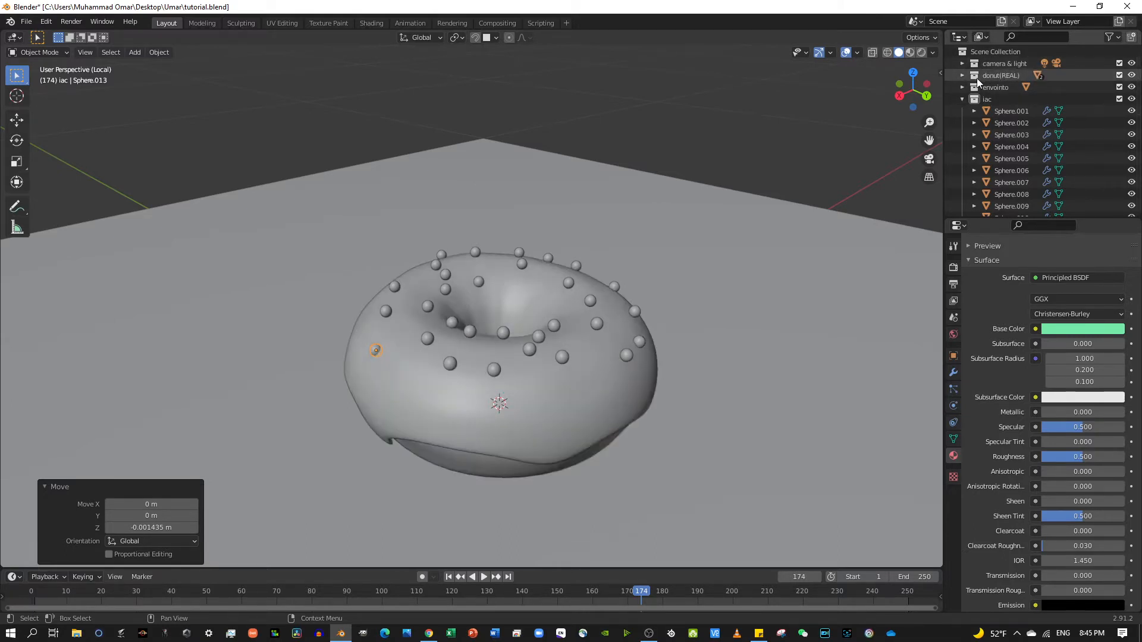
pyautogui.click(962, 76)
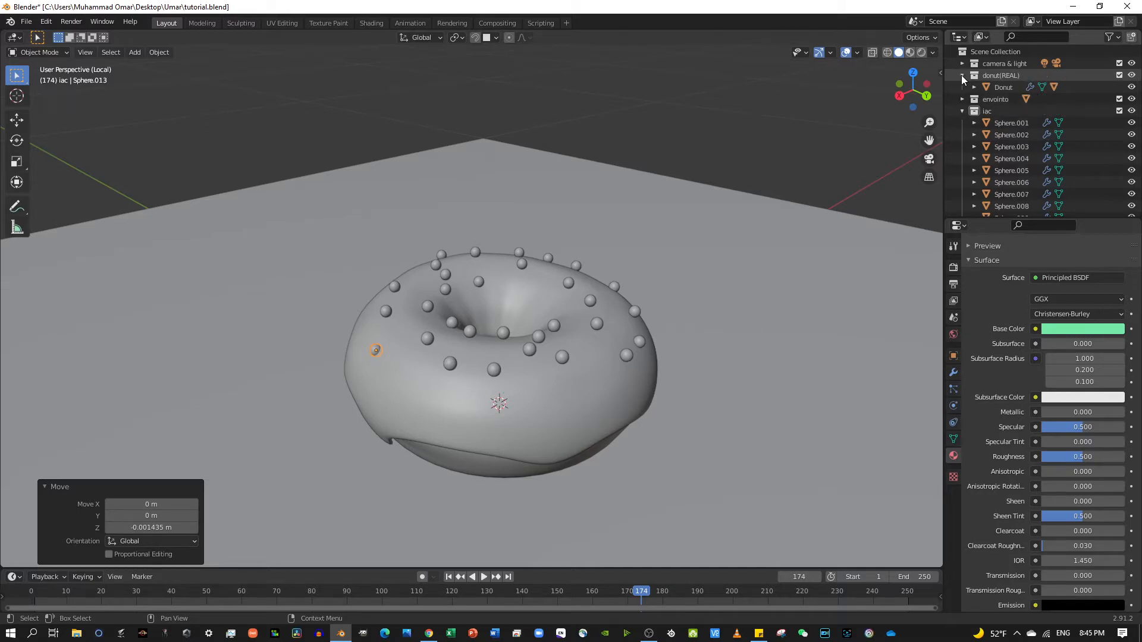
pyautogui.click(974, 87)
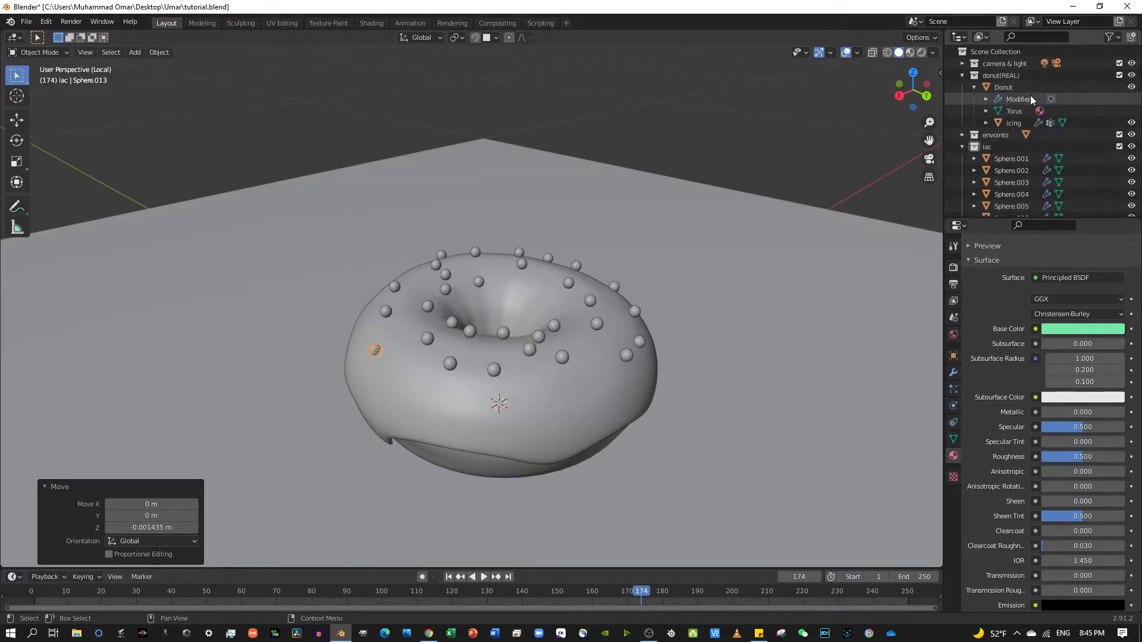
pyautogui.click(1132, 125)
pyautogui.click(1132, 125)
pyautogui.click(1132, 125)
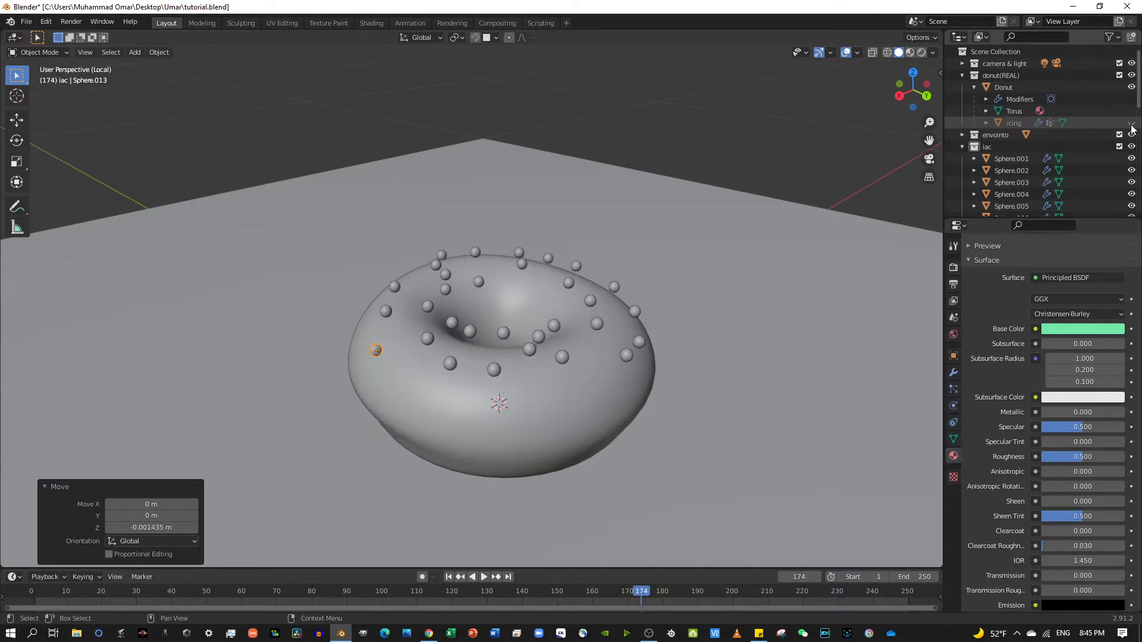
pyautogui.click(1132, 124)
pyautogui.click(1132, 125)
pyautogui.click(1132, 123)
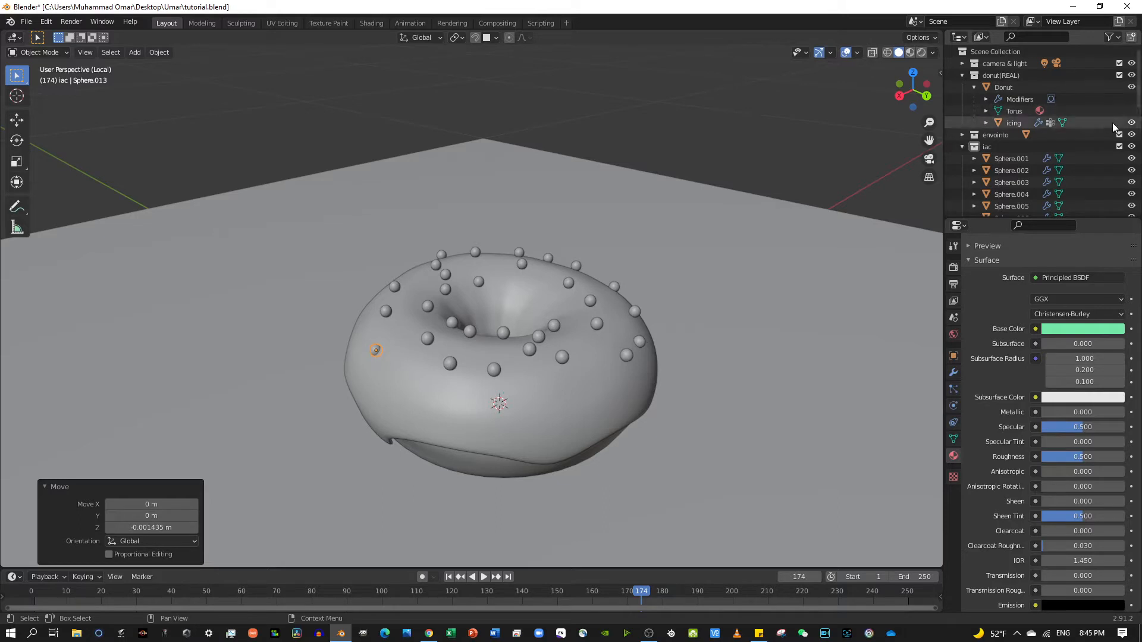
pyautogui.click(1131, 122)
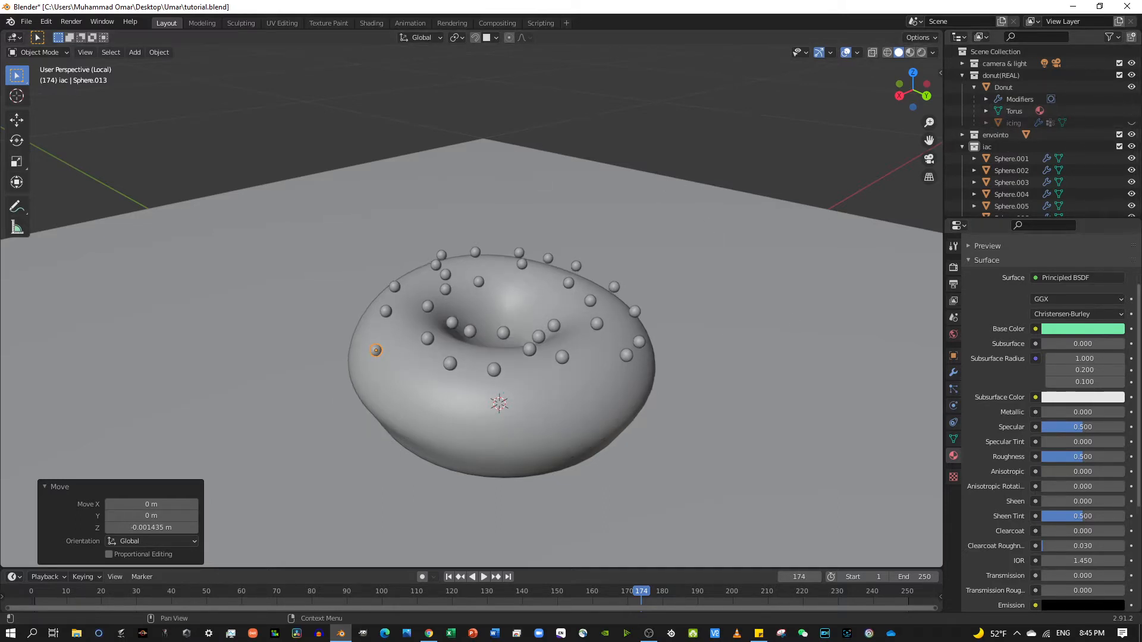
# Collapse the iac collection and exclude both the iac and envointo collections from the view layer
pyautogui.click(962, 147)
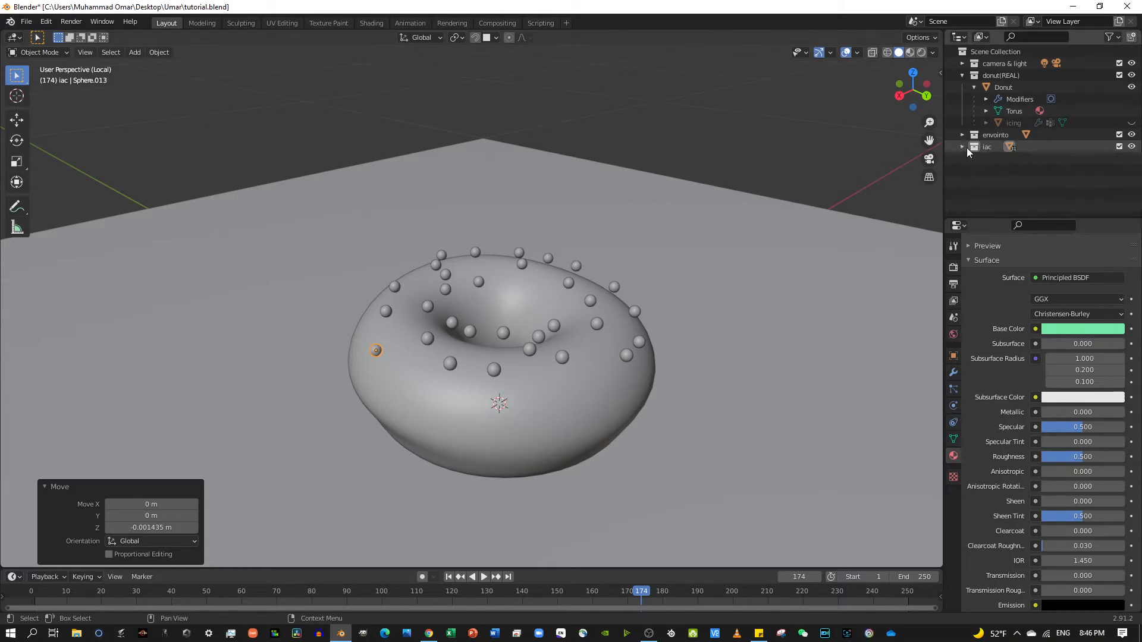
pyautogui.click(1118, 147)
pyautogui.click(1118, 147)
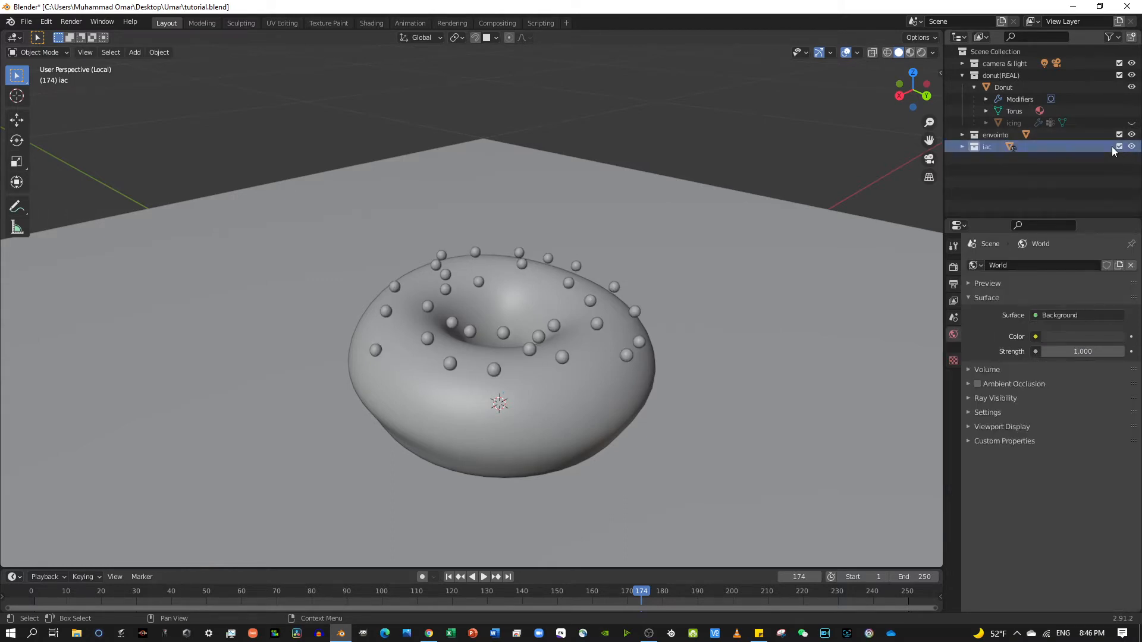
pyautogui.click(1119, 150)
pyautogui.click(1119, 147)
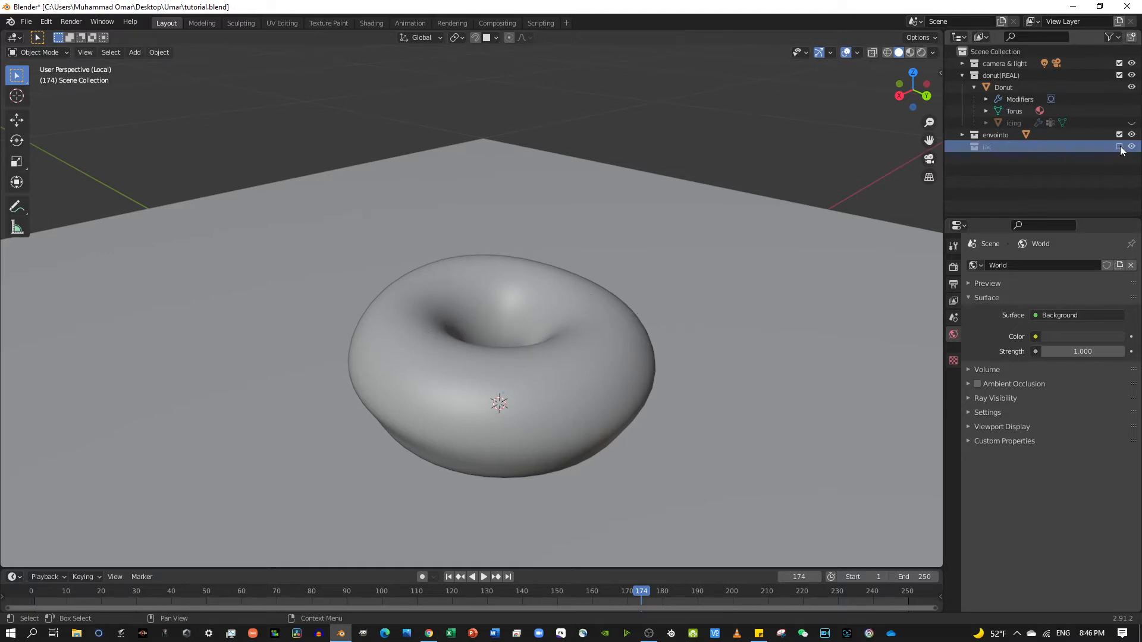
pyautogui.click(1120, 148)
pyautogui.moveTo(1119, 135); pyautogui.dragTo(1120, 146)
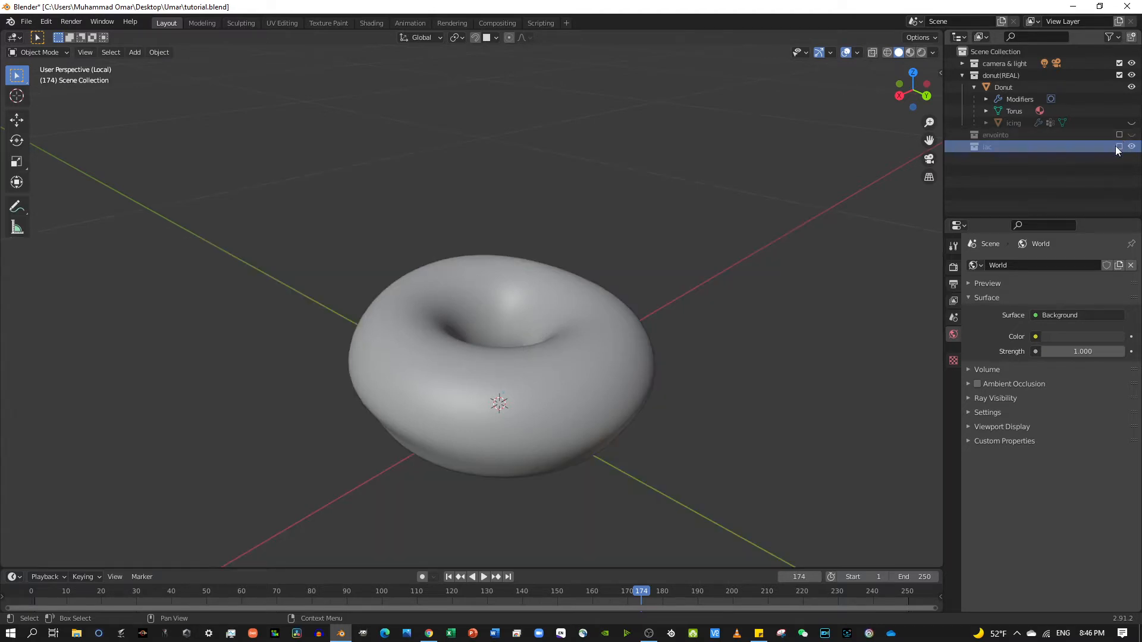
pyautogui.click(1120, 147)
pyautogui.click(1119, 146)
# Turn on the envointo collection's viewport visibility, but leave the collection excluded from the view layer
pyautogui.click(1114, 135)
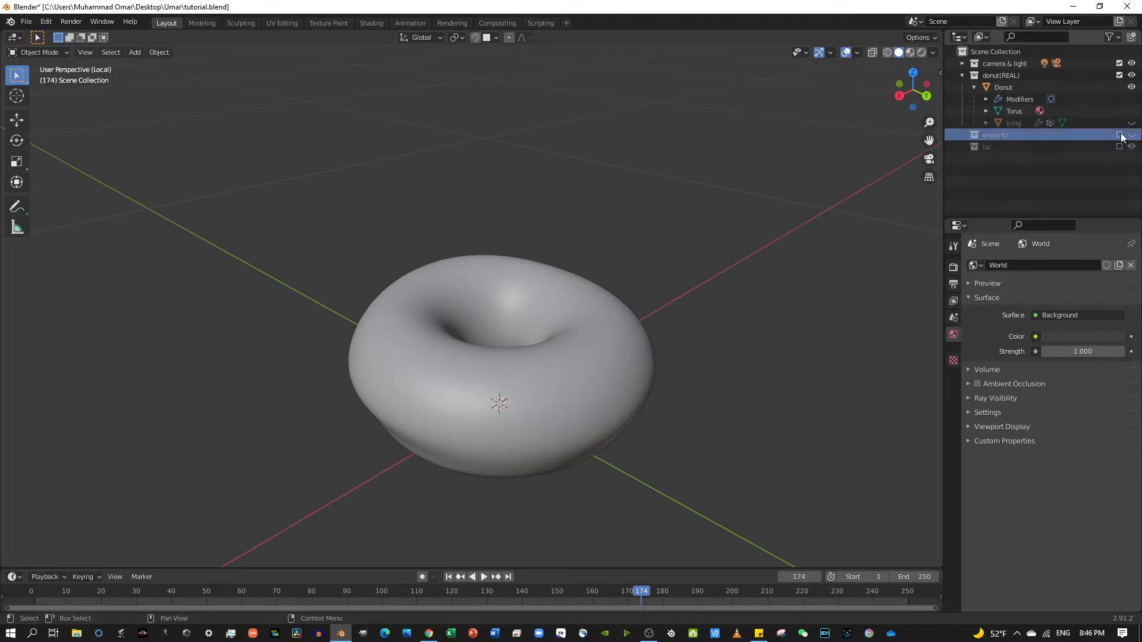
pyautogui.click(1119, 135)
pyautogui.click(1131, 136)
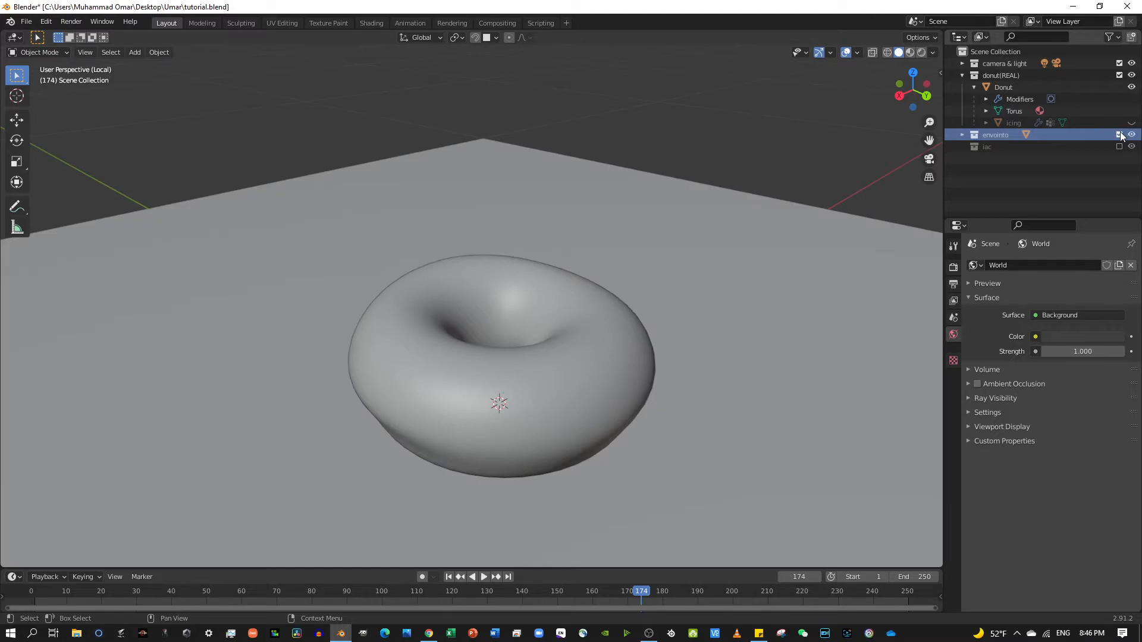
pyautogui.click(1120, 135)
pyautogui.click(1119, 135)
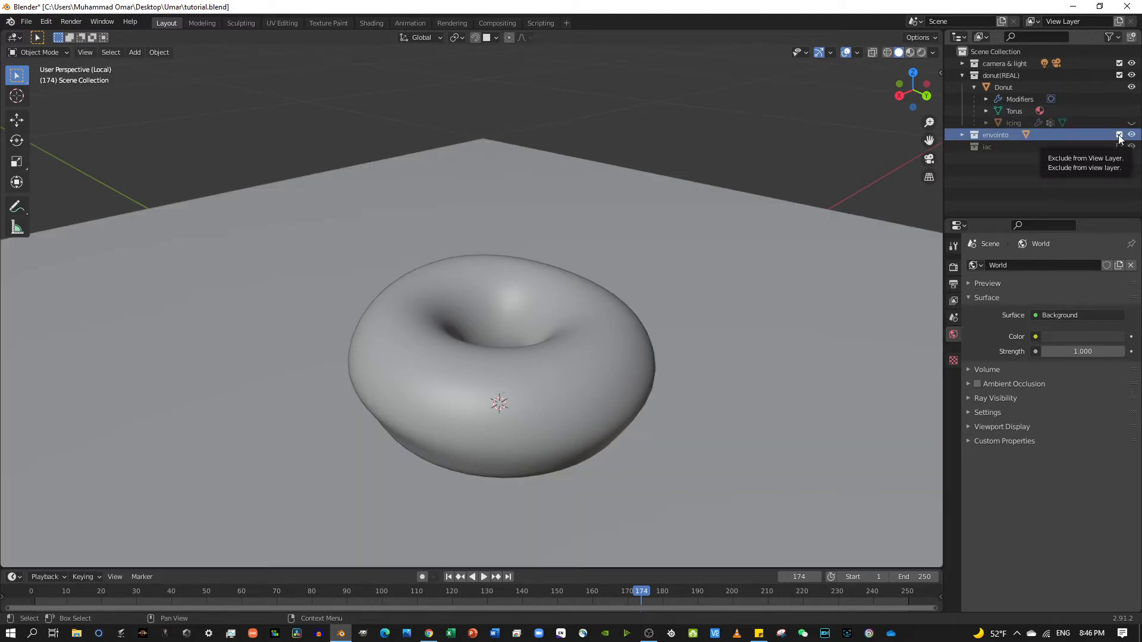
pyautogui.click(1119, 135)
pyautogui.click(1119, 135)
pyautogui.click(1119, 135)
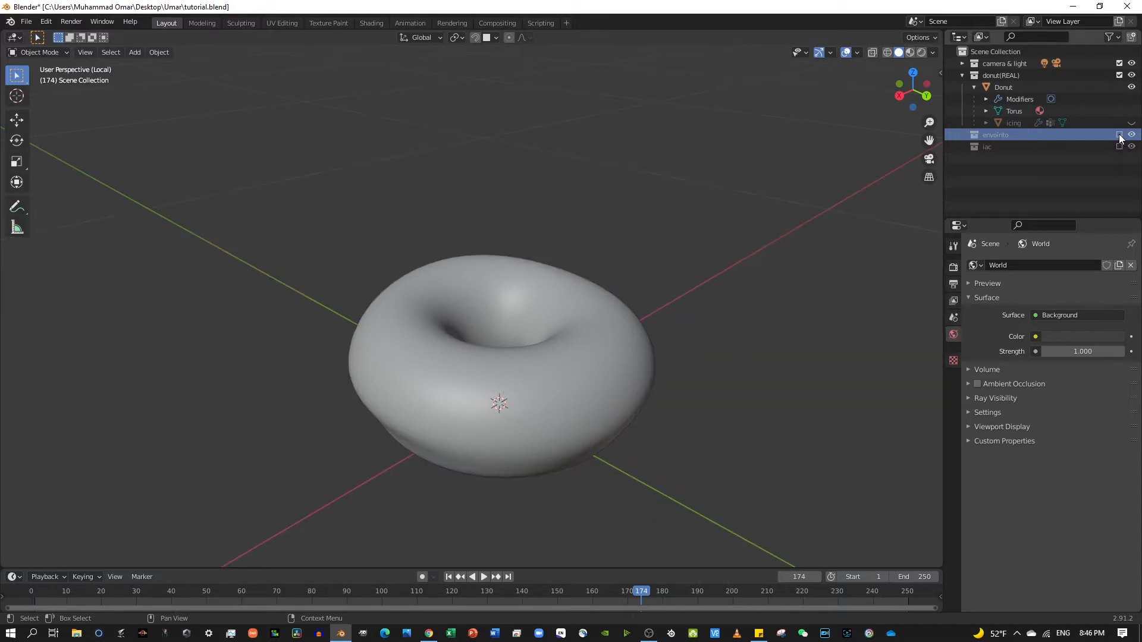
pyautogui.click(1119, 135)
pyautogui.click(1119, 135)
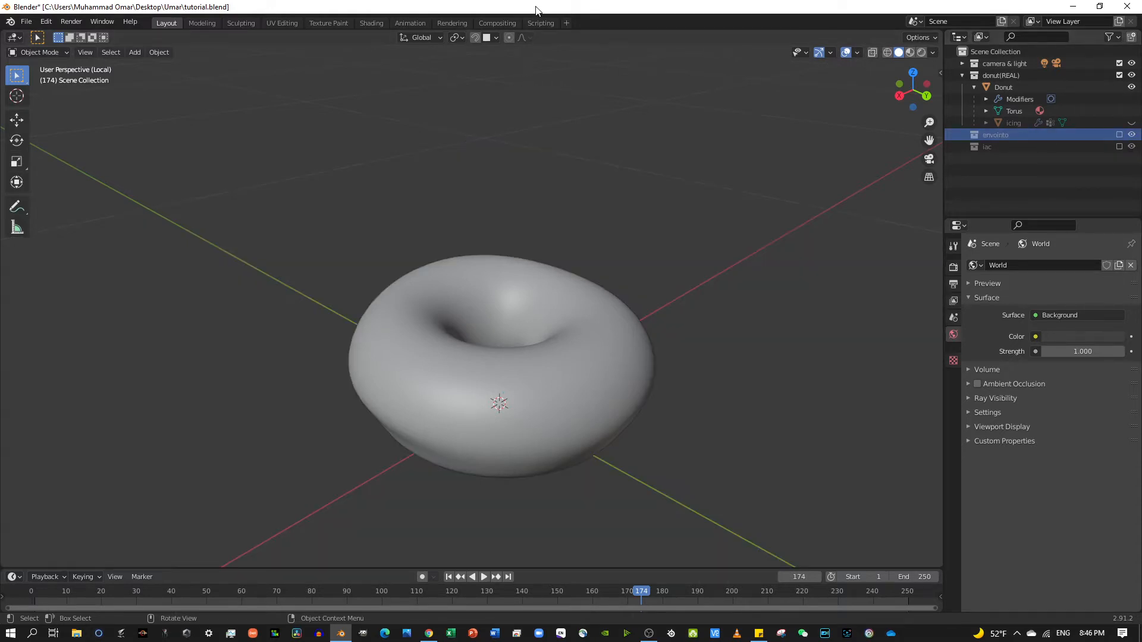
pyautogui.click(287, 22)
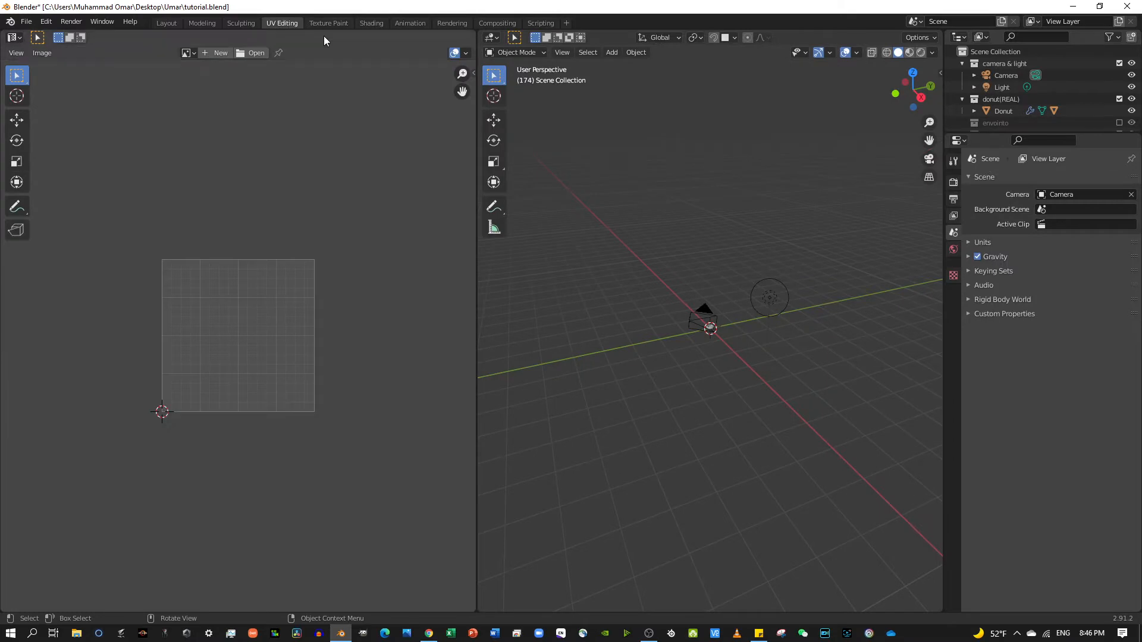
pyautogui.scroll(11, 774, 215)
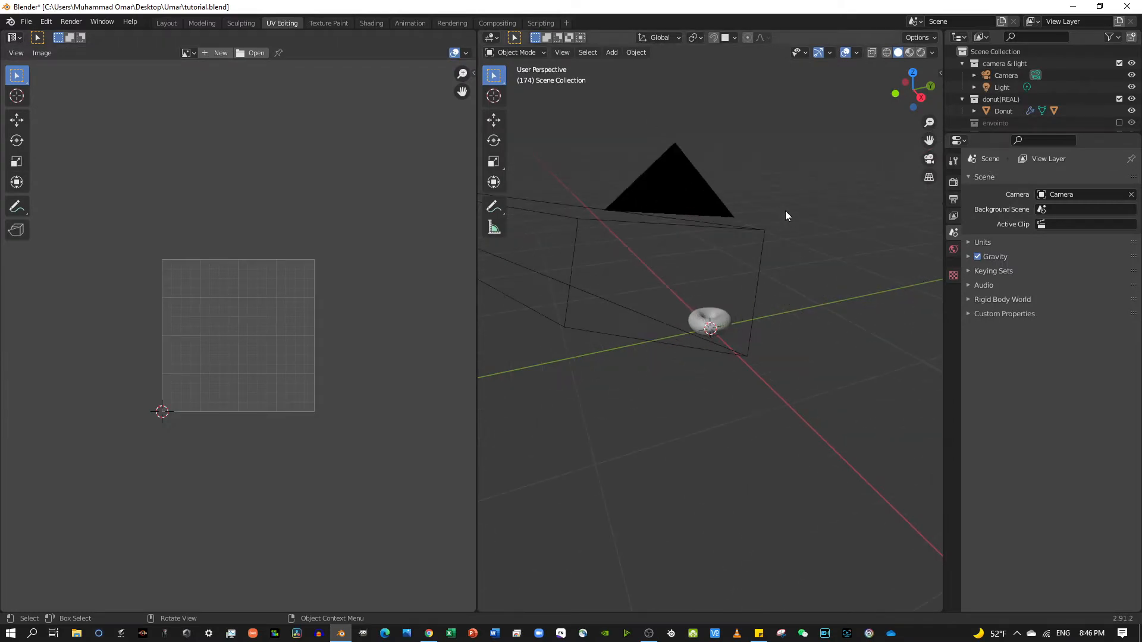
pyautogui.scroll(2, 785, 212)
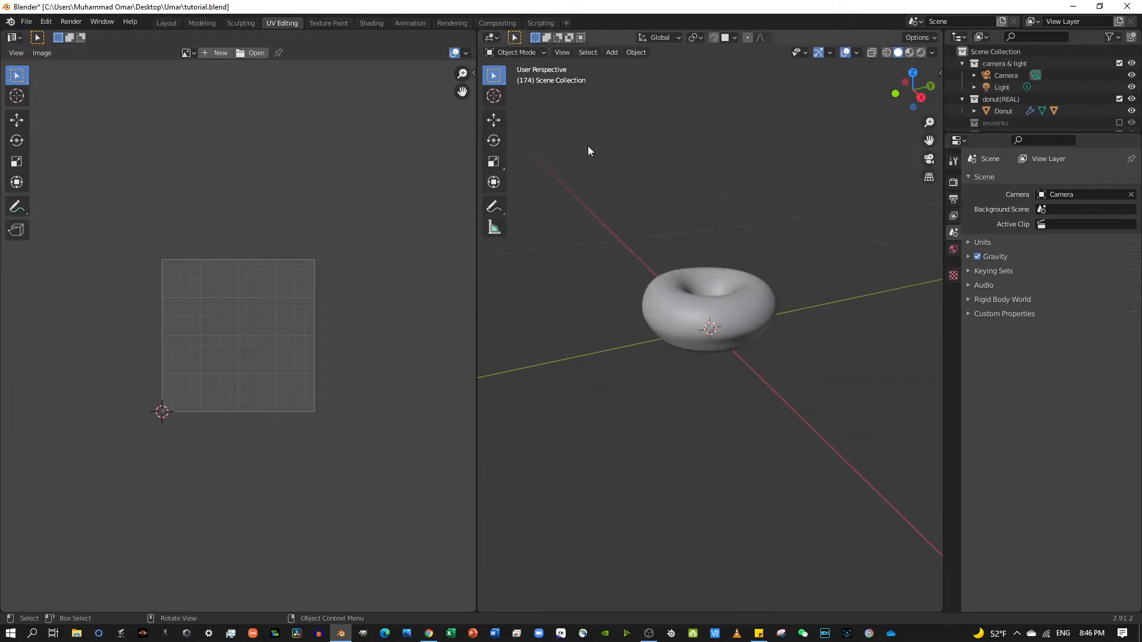
pyautogui.click(169, 23)
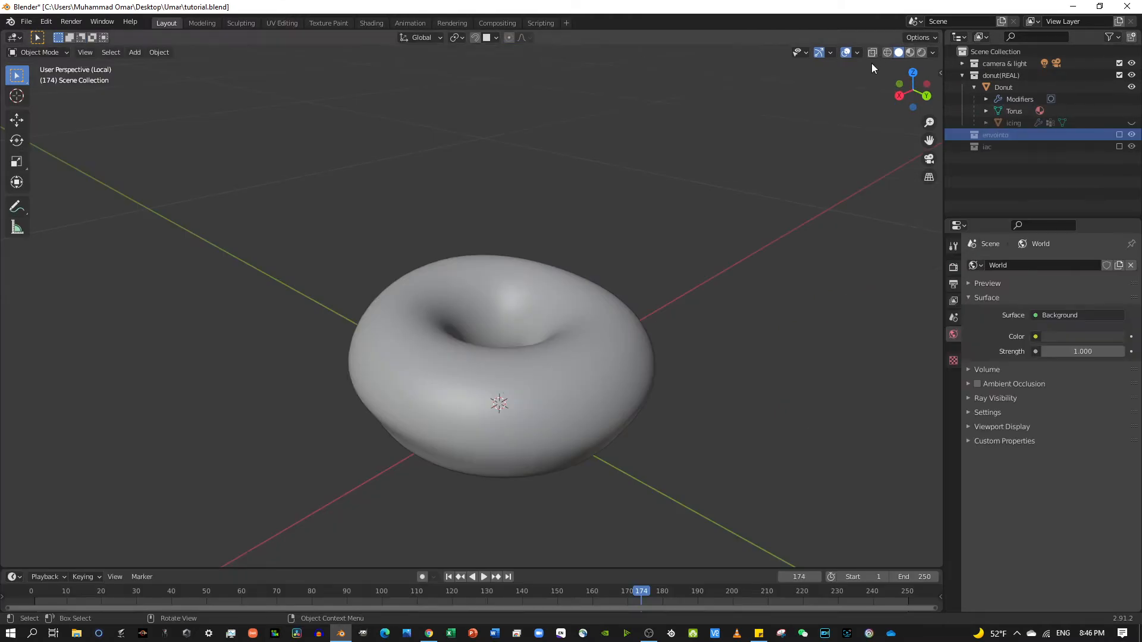
# Show the donut in rendered shading in both the Layout and the Texture Paint workspaces
pyautogui.click(922, 52)
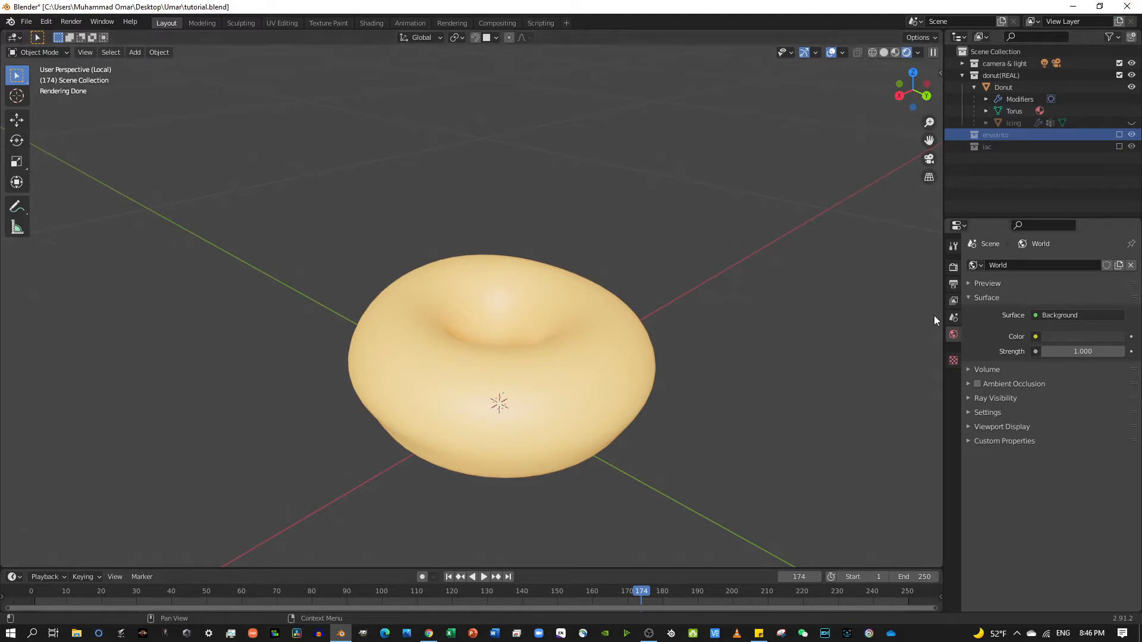
pyautogui.moveTo(705, 234); pyautogui.dragTo(716, 284, button='middle')
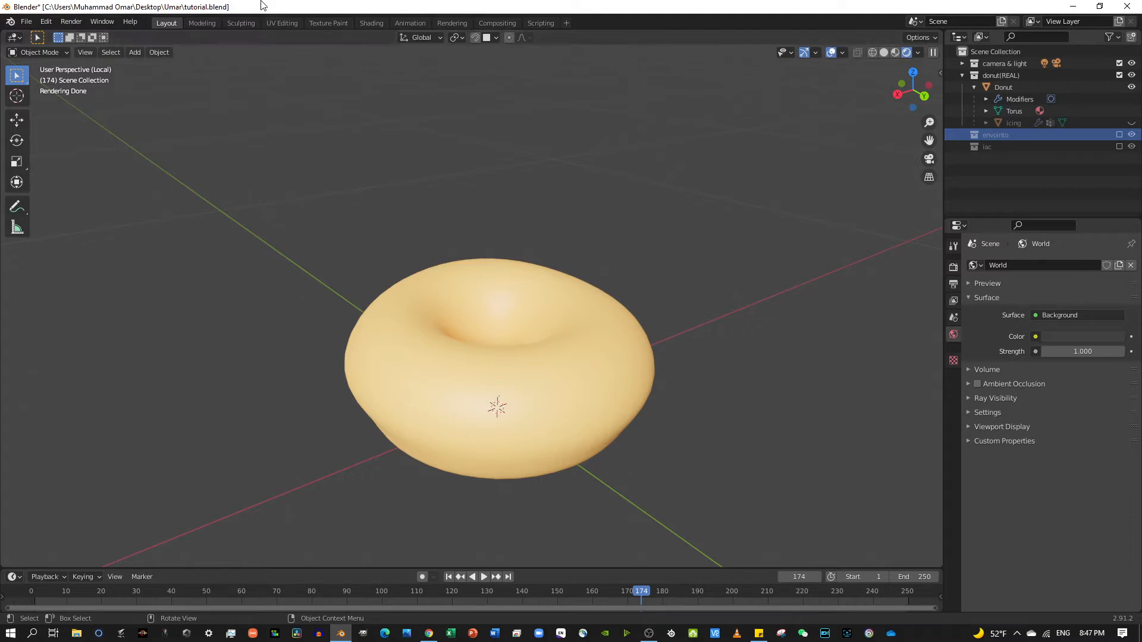
pyautogui.click(324, 22)
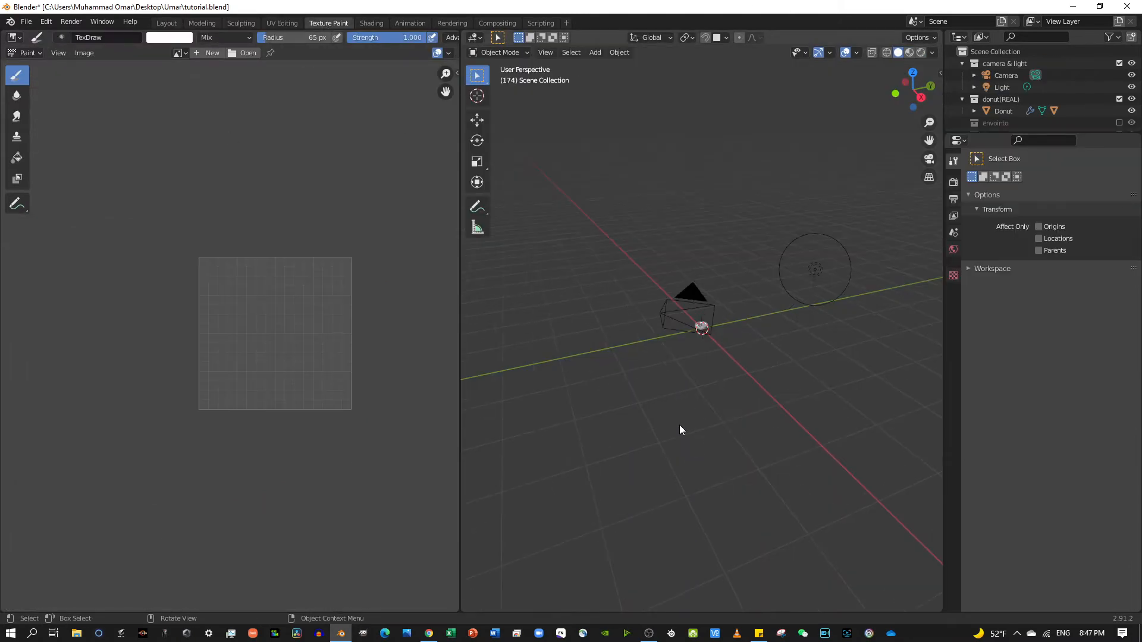
pyautogui.scroll(2, 682, 423)
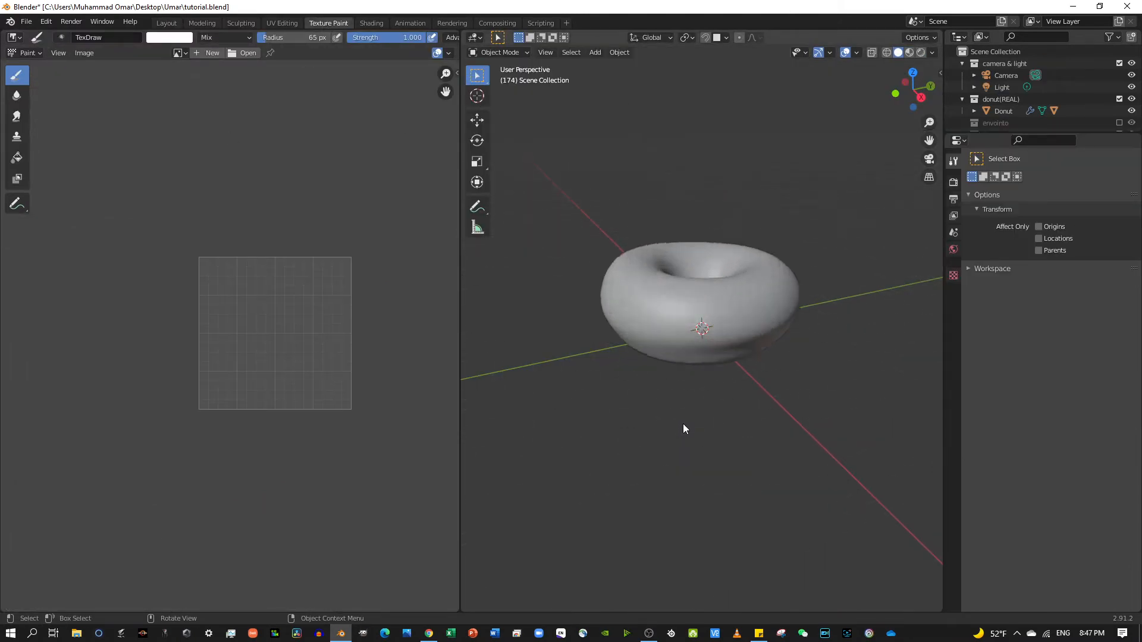
pyautogui.scroll(2, 683, 423)
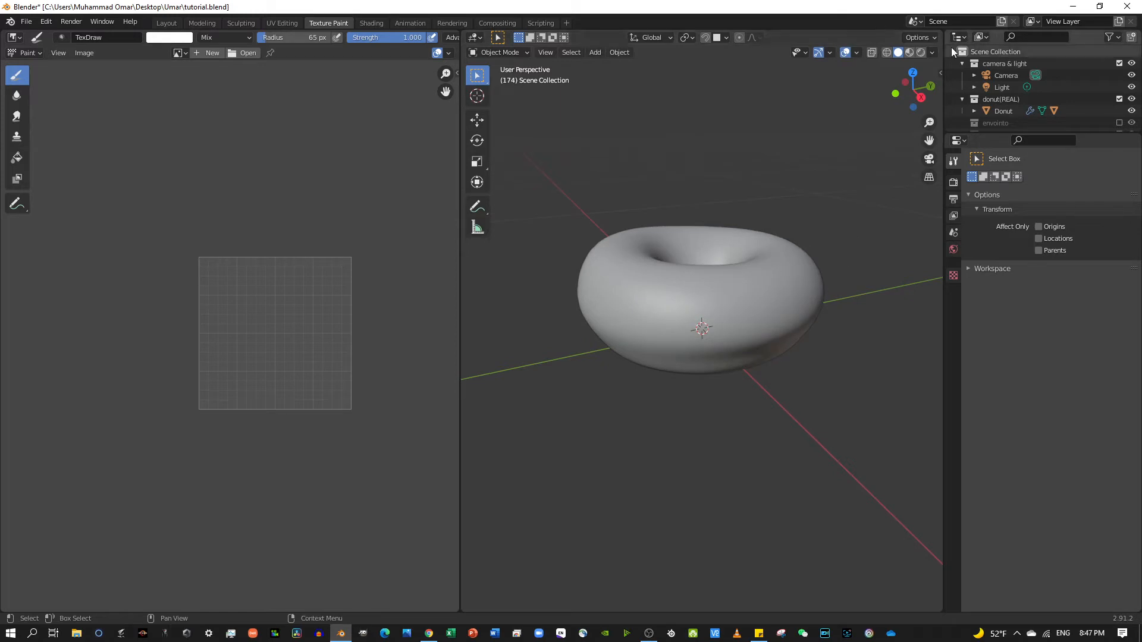
pyautogui.click(922, 53)
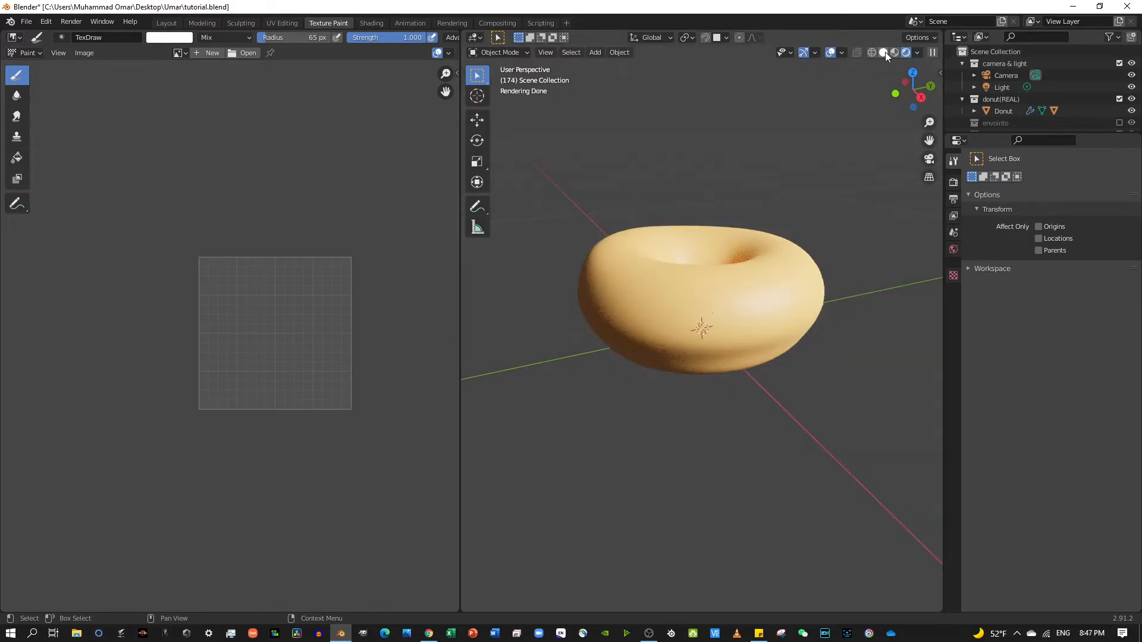
# Switch the donut's display to solid shading in both the Texture Paint and Layout workspaces
pyautogui.click(883, 52)
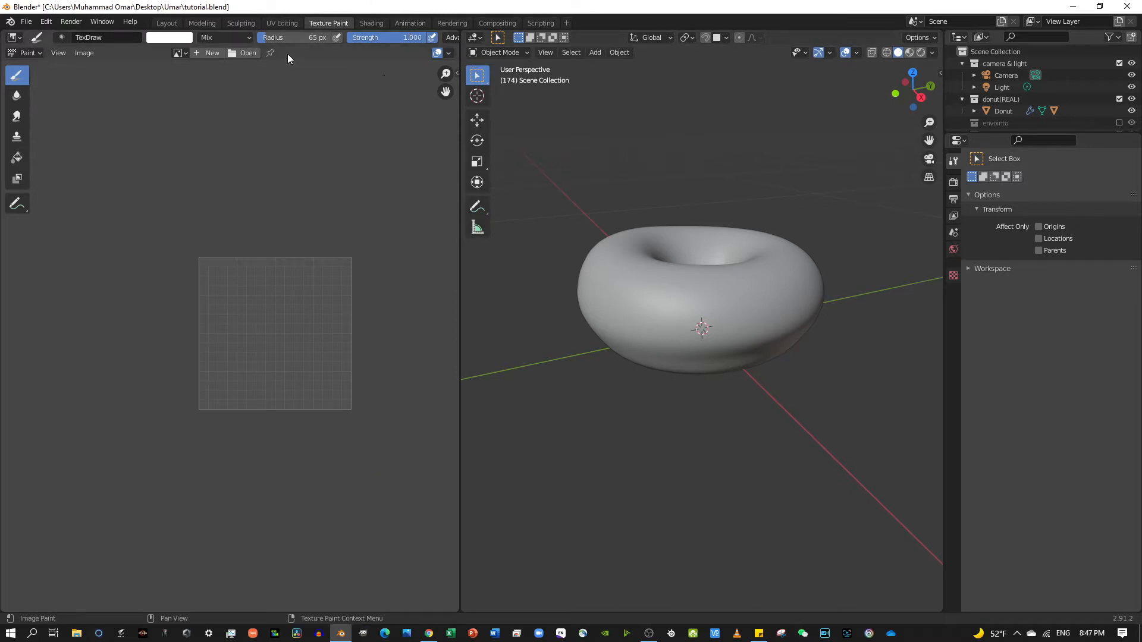
pyautogui.click(281, 24)
pyautogui.click(308, 22)
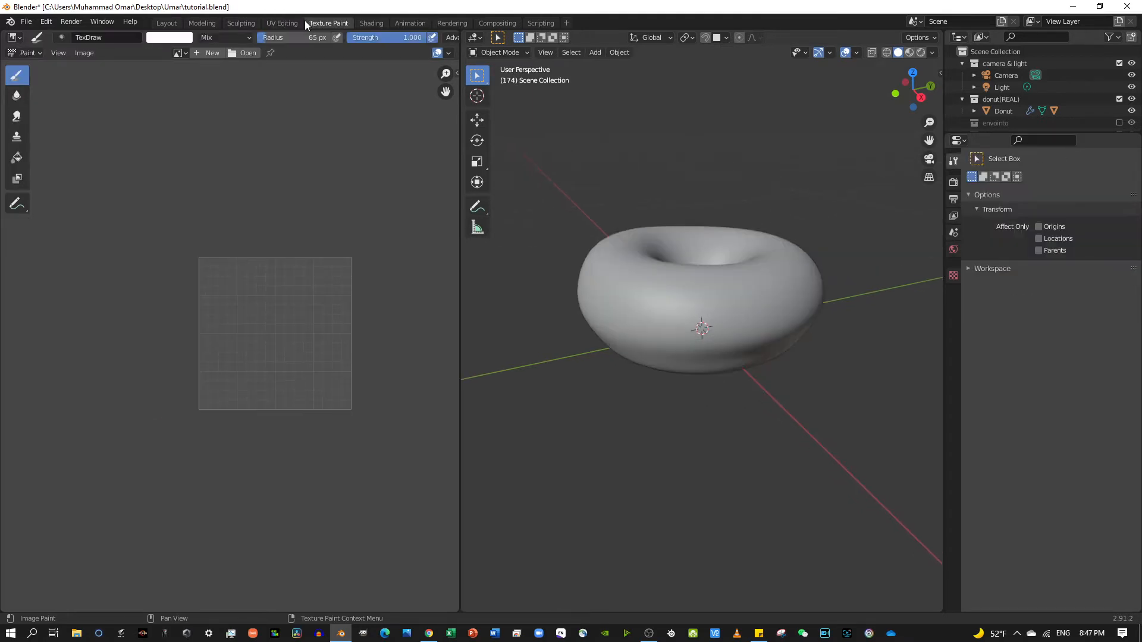
pyautogui.click(291, 22)
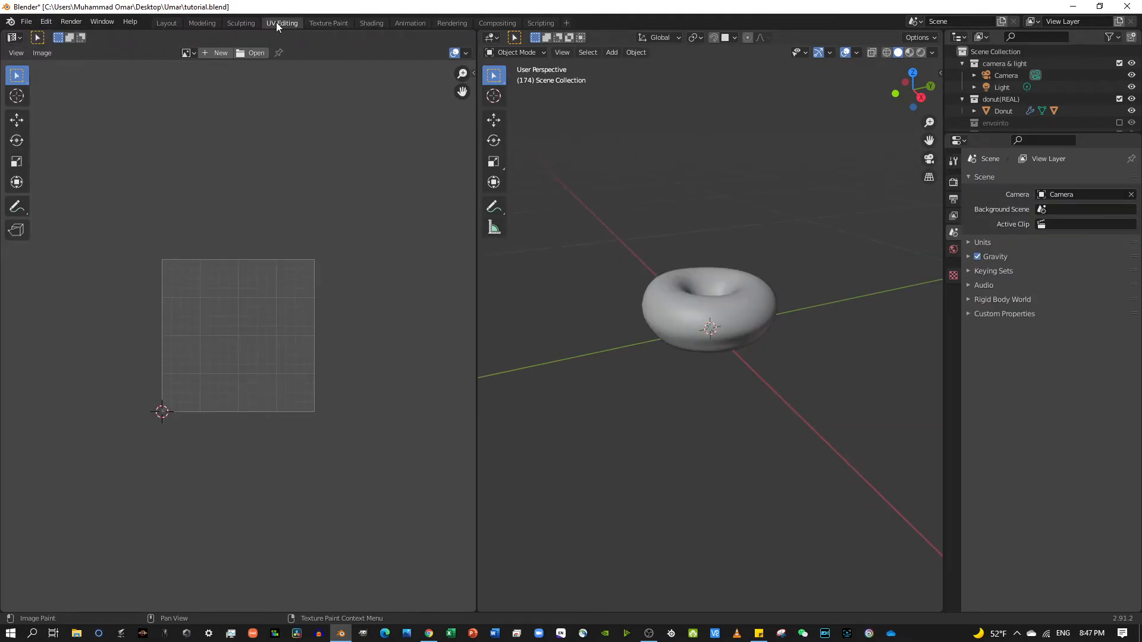
pyautogui.click(166, 25)
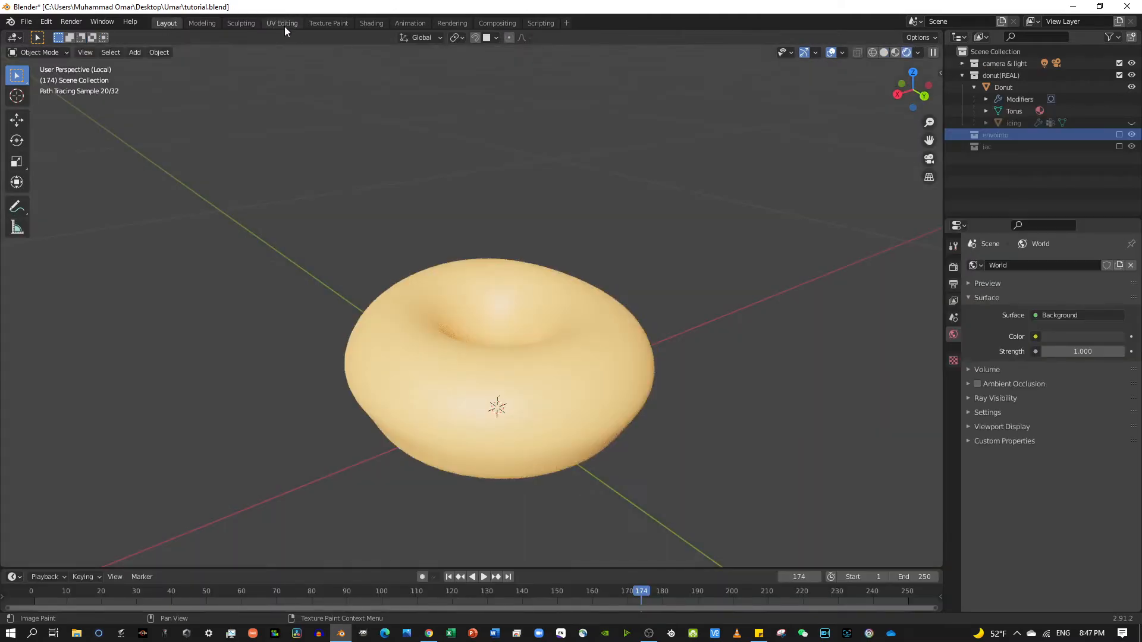
pyautogui.click(284, 25)
pyautogui.click(170, 22)
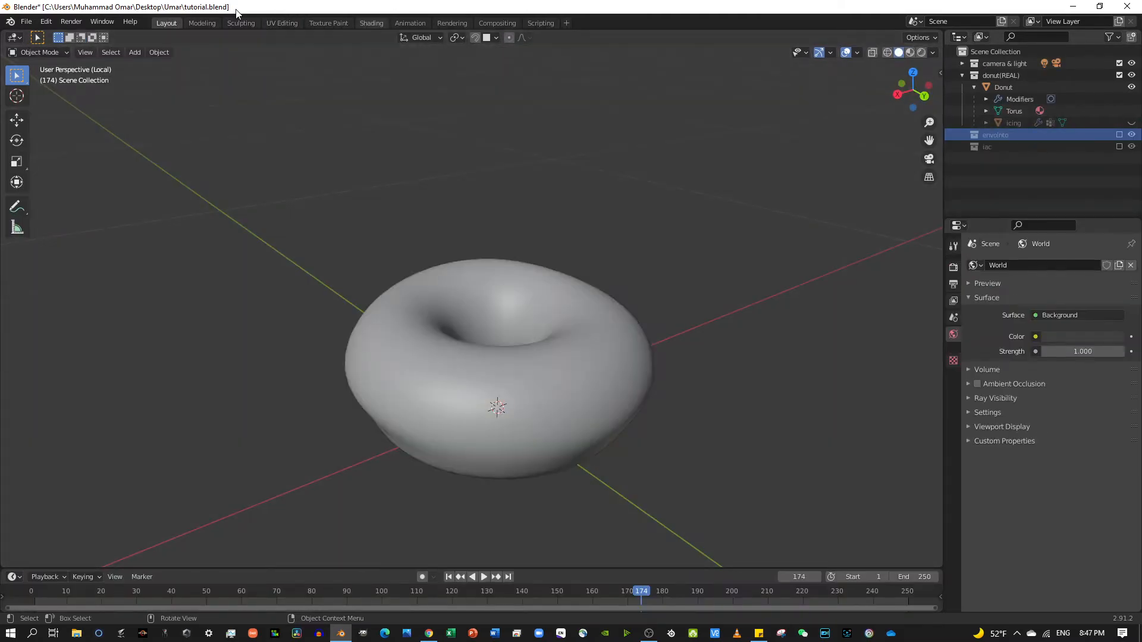
pyautogui.click(267, 23)
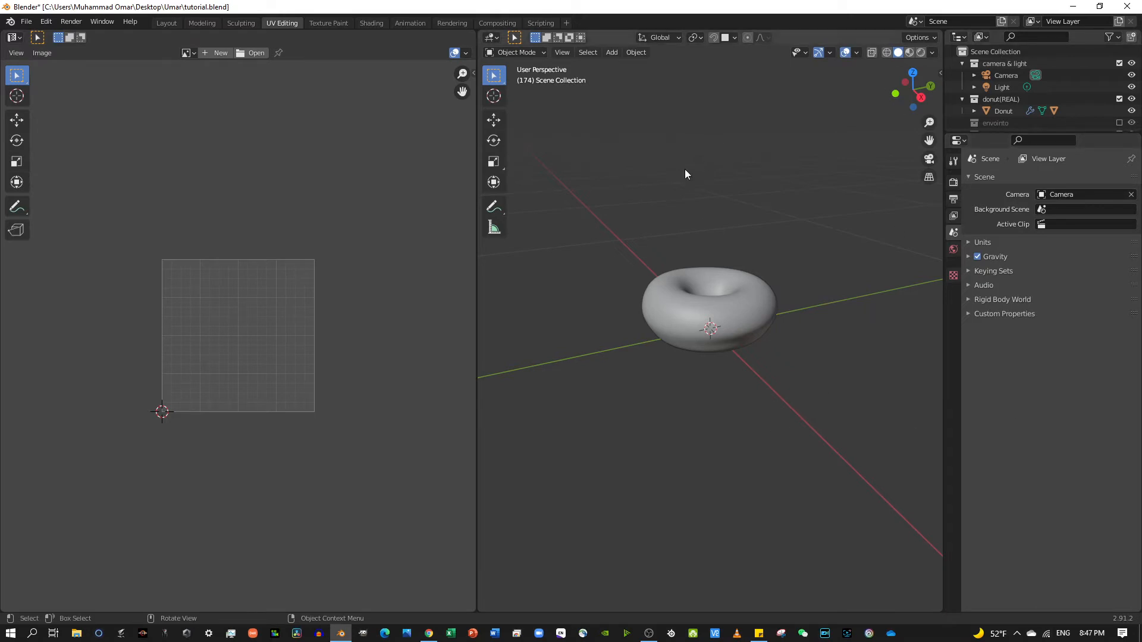
pyautogui.click(325, 23)
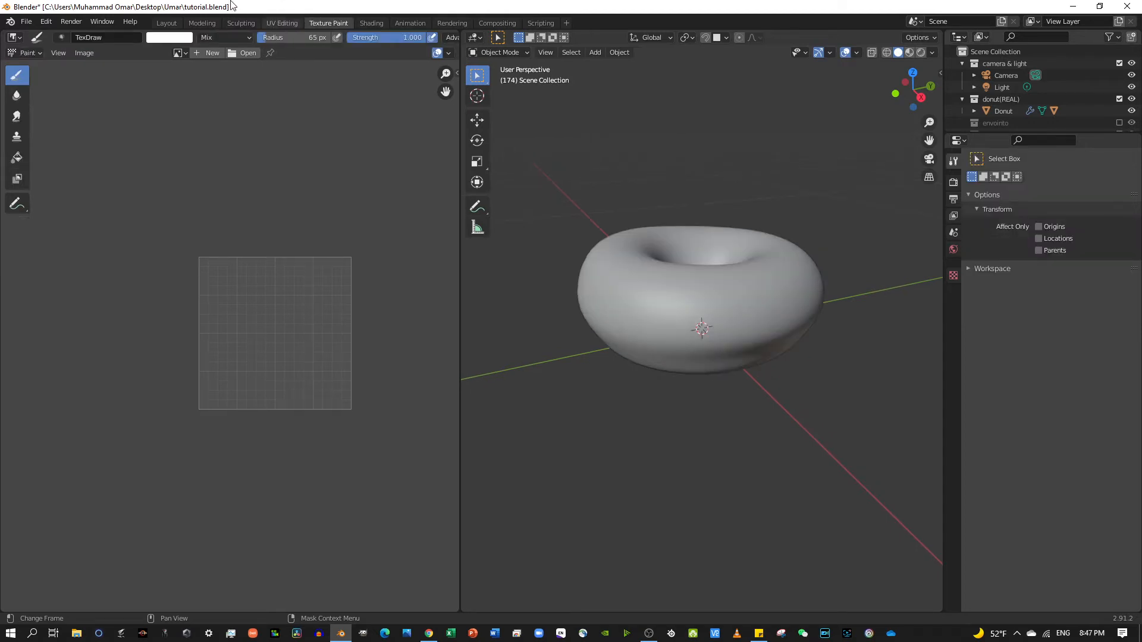
pyautogui.click(305, 34)
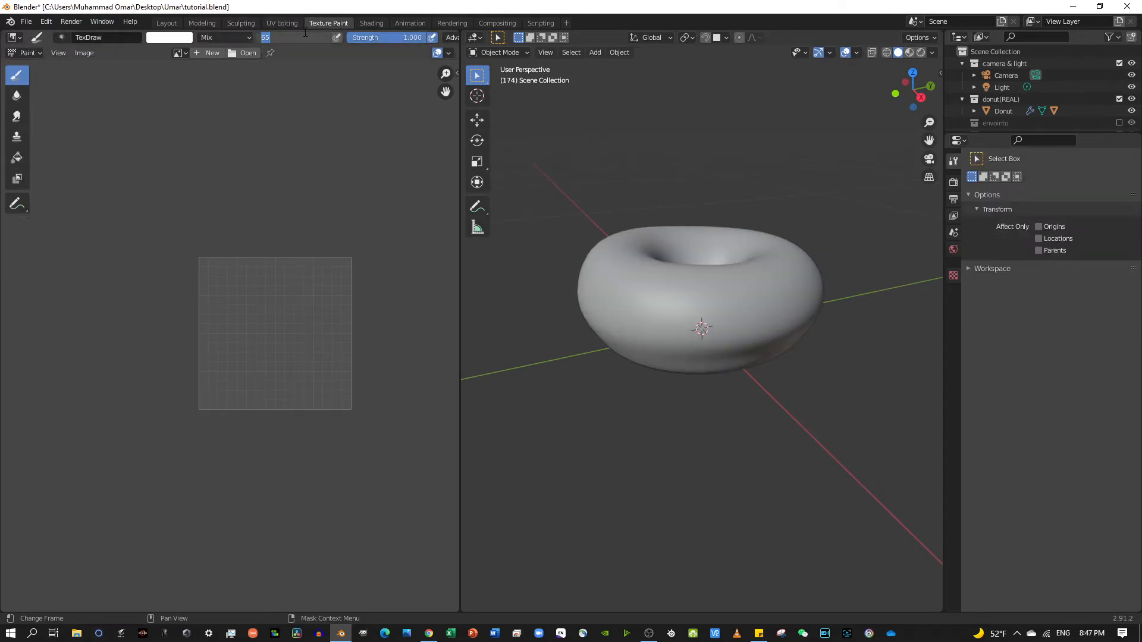
pyautogui.press('Escape')
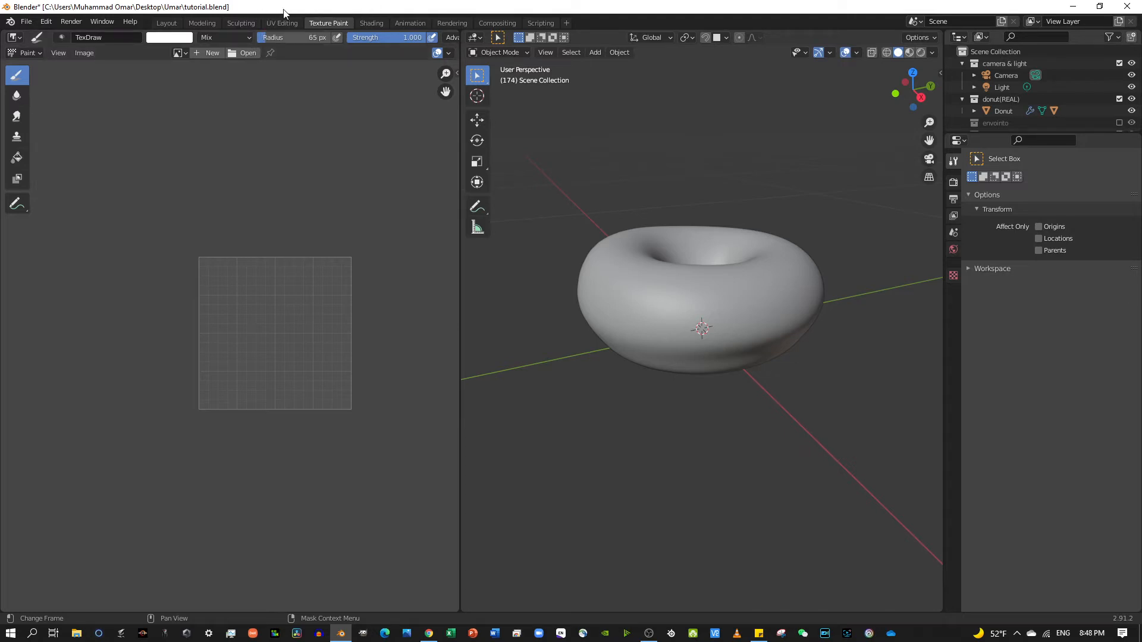
pyautogui.click(274, 24)
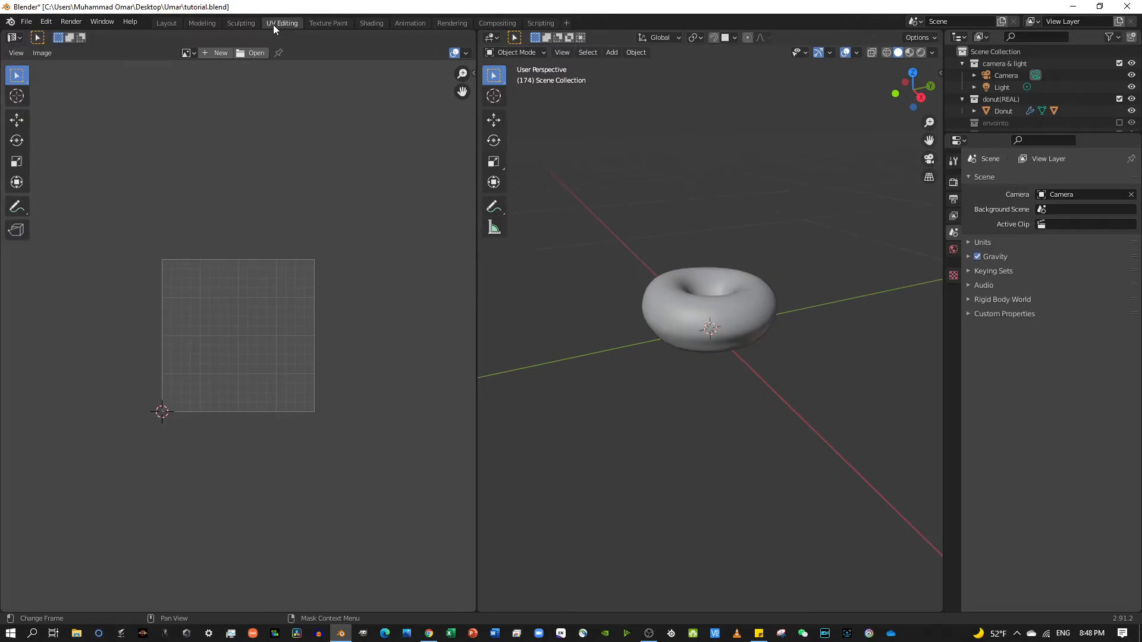
pyautogui.click(335, 23)
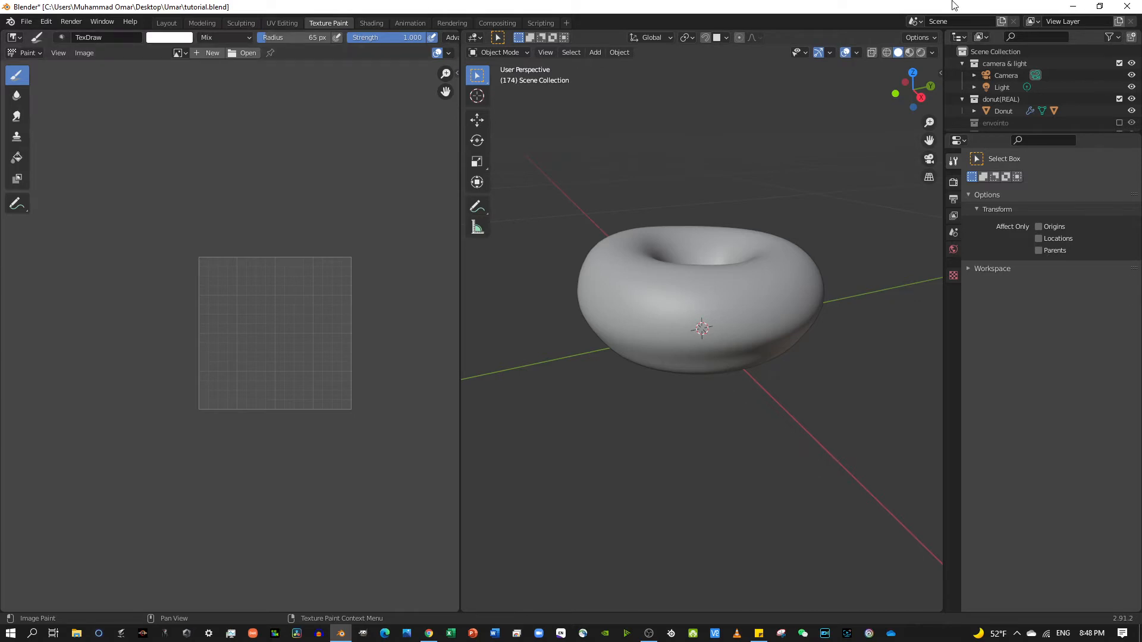
pyautogui.click(215, 52)
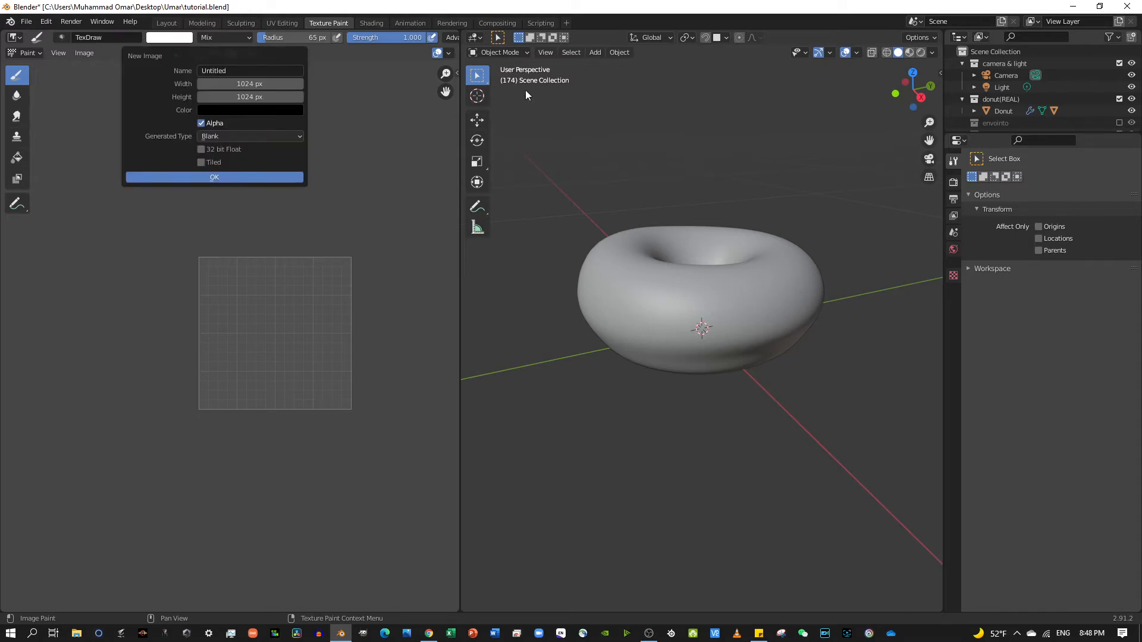
pyautogui.click(282, 86)
pyautogui.press('Return')
# Select the donut in the UV Editing workspace
pyautogui.click(277, 23)
pyautogui.click(702, 286)
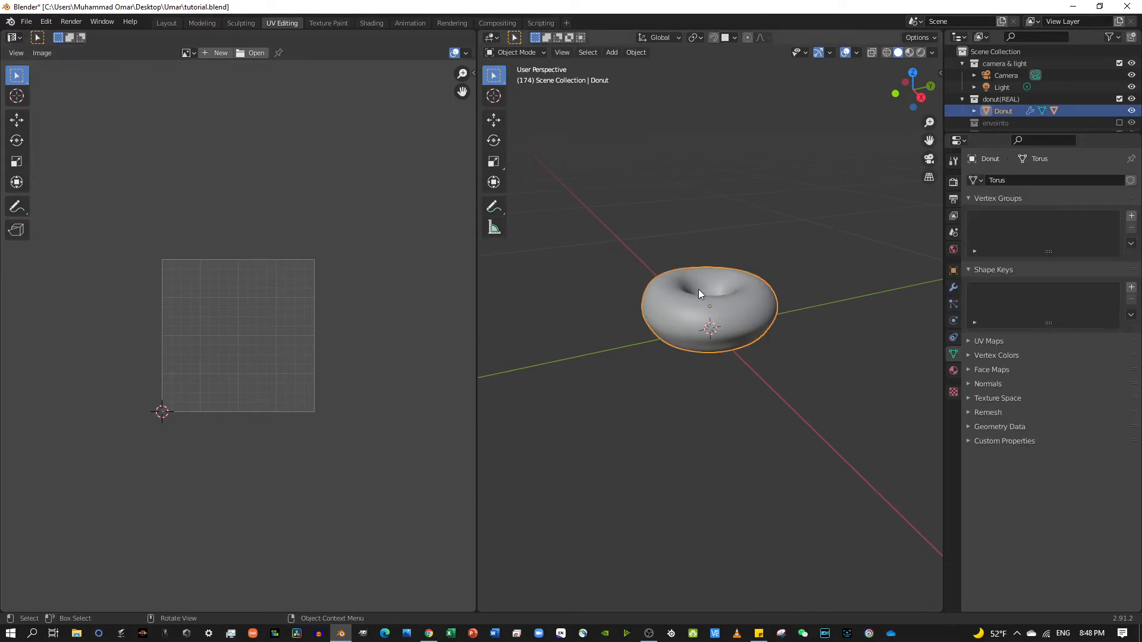
pyautogui.scroll(5, 208, 290)
pyautogui.scroll(-4, 225, 327)
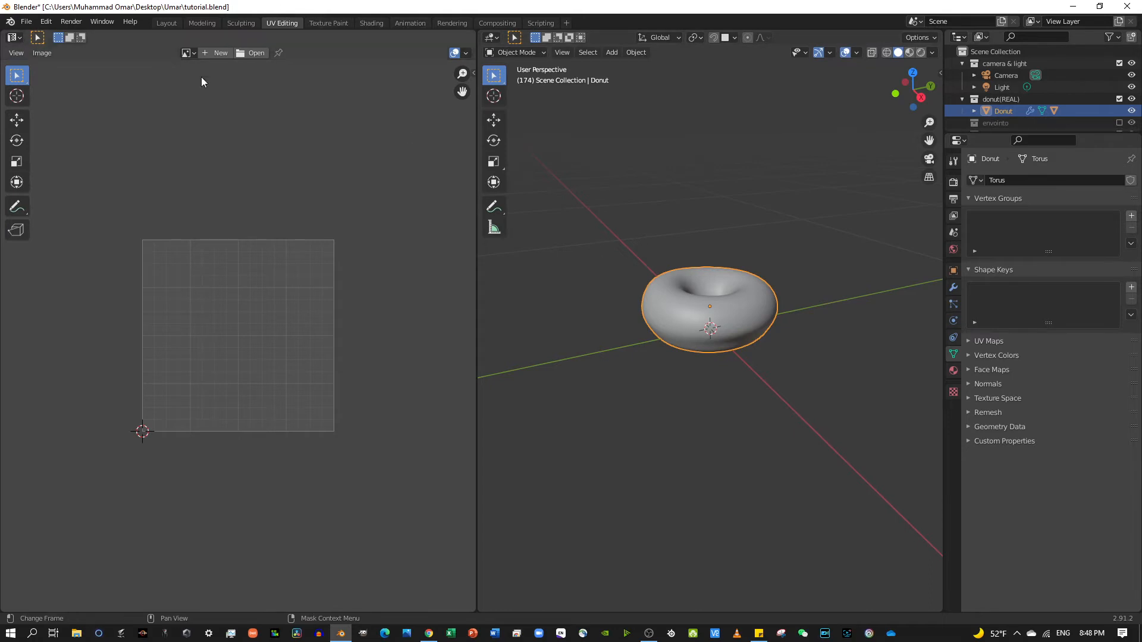
pyautogui.click(611, 53)
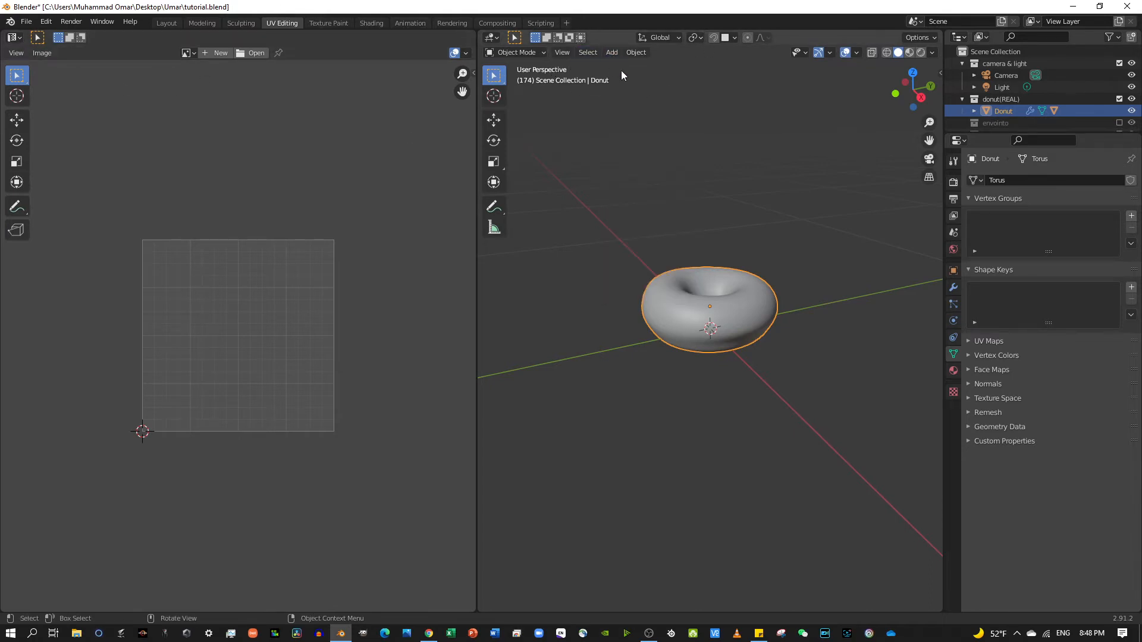
pyautogui.click(611, 53)
pyautogui.moveTo(672, 66)
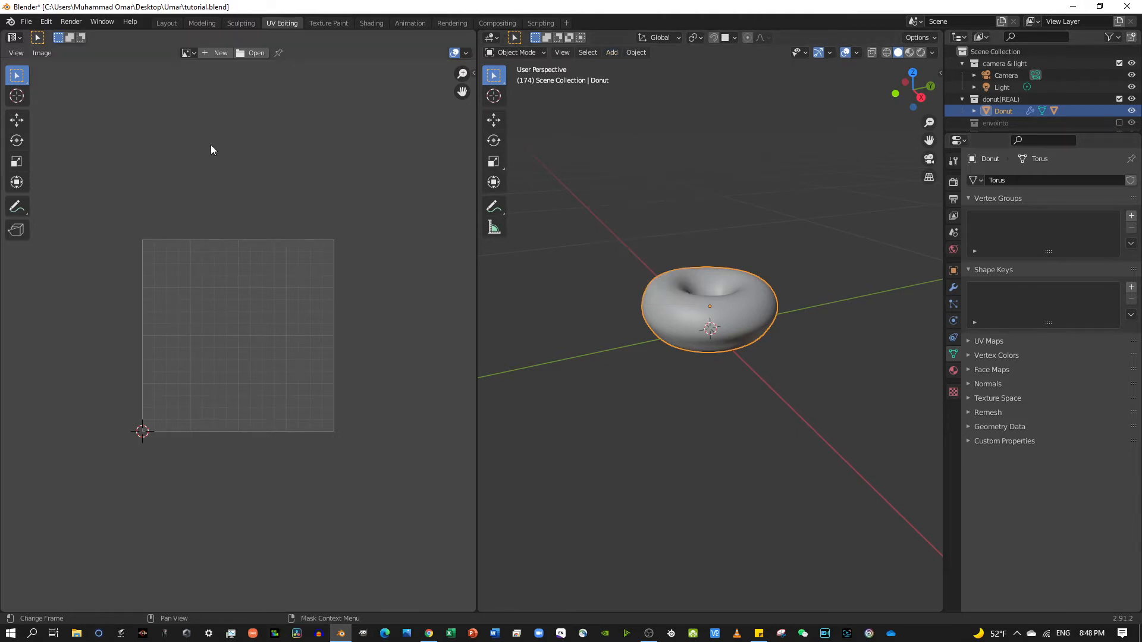
# Bring the donut into Edit Mode in the UV Editing workspace and select its whole mesh to show its UV layout
pyautogui.click(326, 22)
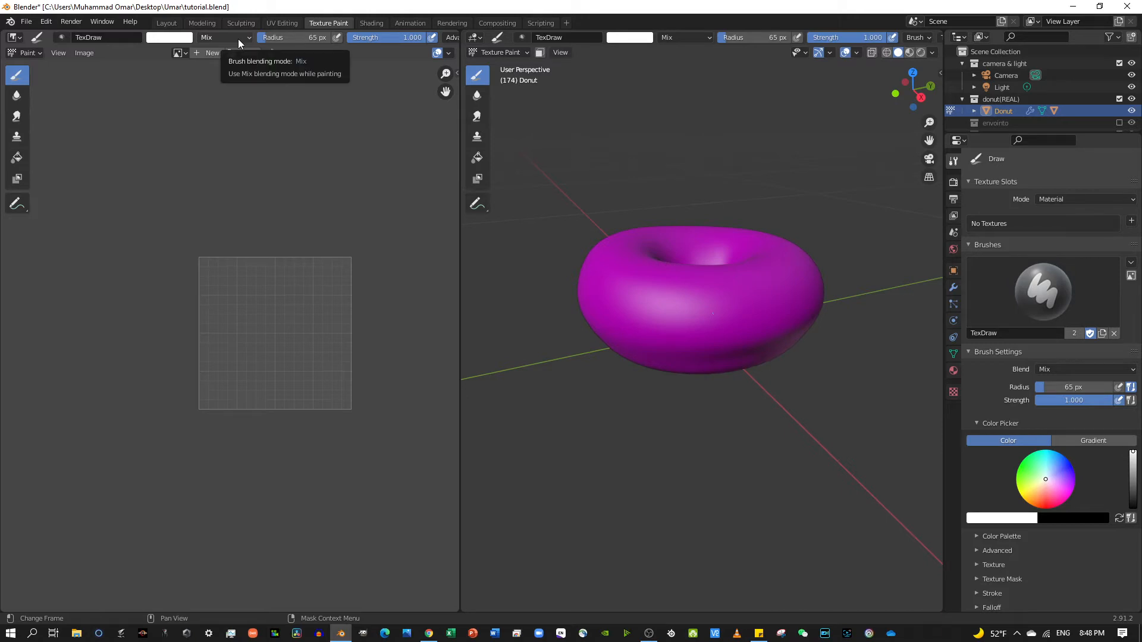
pyautogui.click(277, 26)
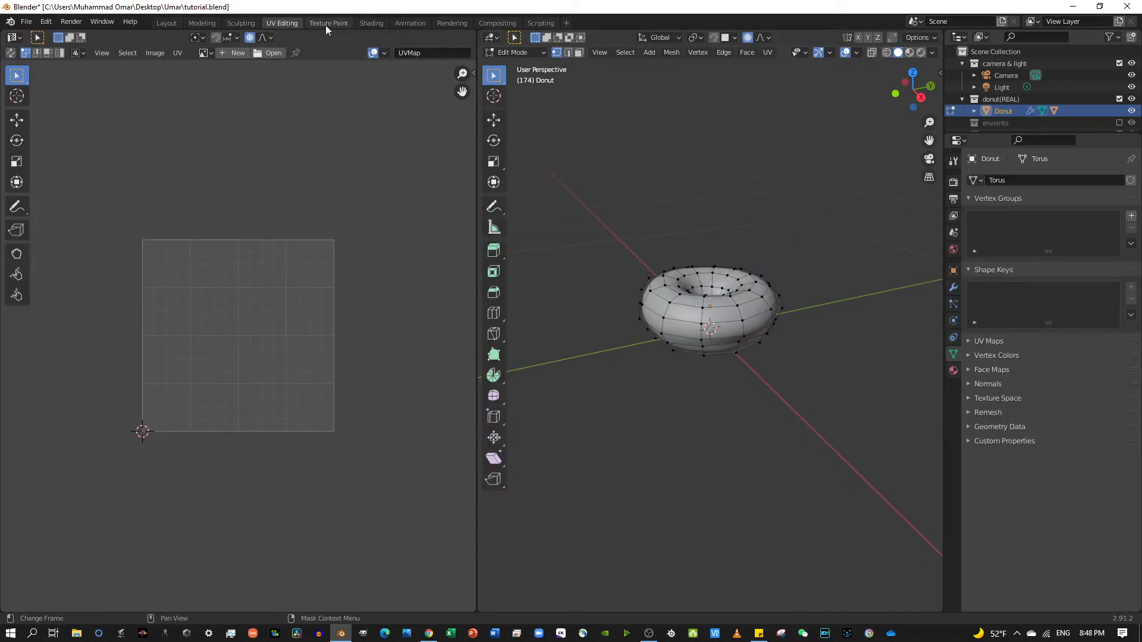
pyautogui.scroll(2, 836, 363)
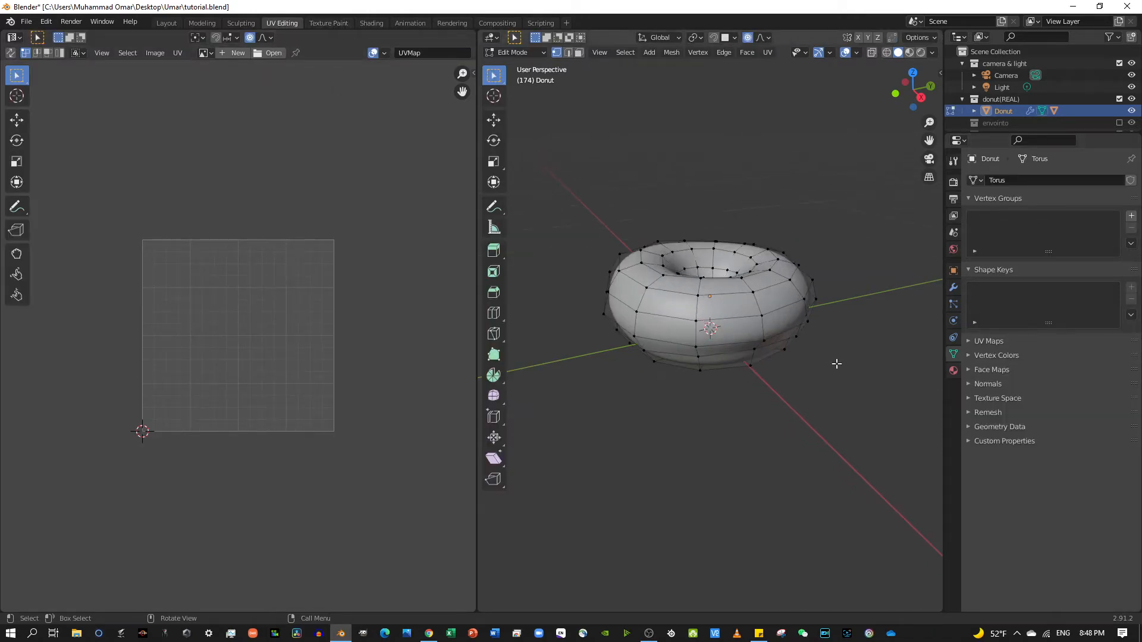
pyautogui.click(752, 320)
pyautogui.press('a')
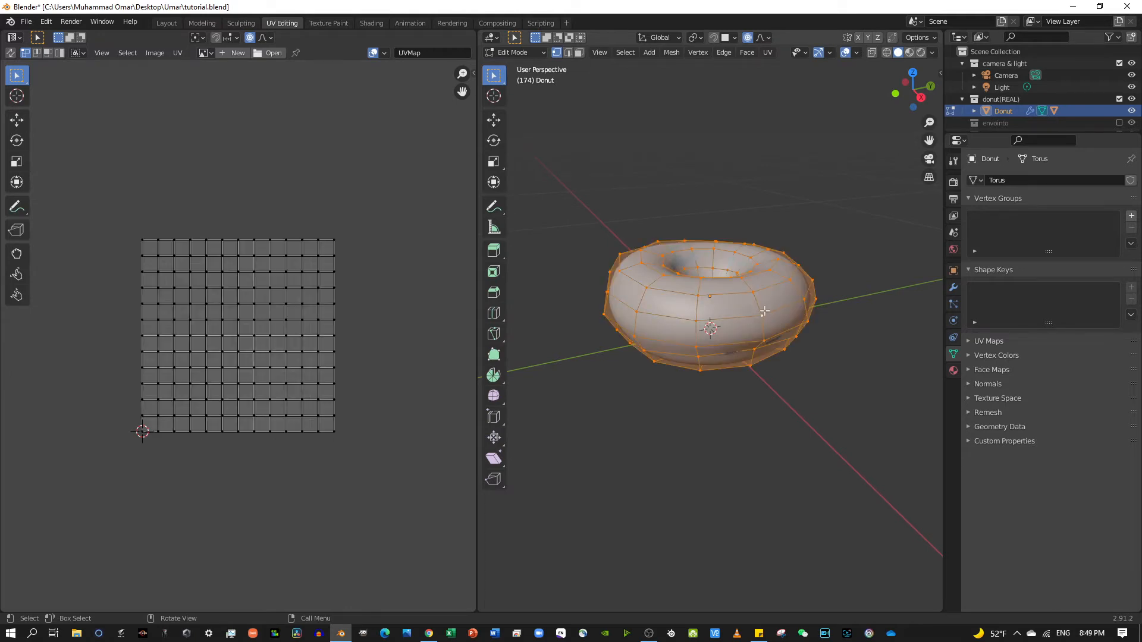
pyautogui.scroll(4, 284, 252)
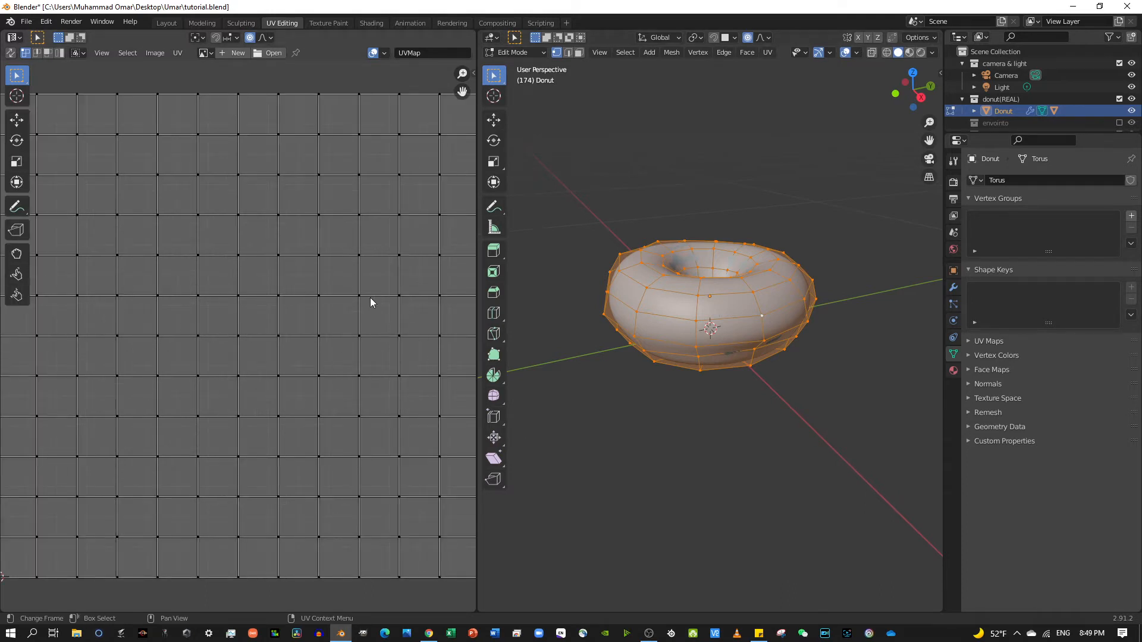
pyautogui.scroll(-4, 156, 226)
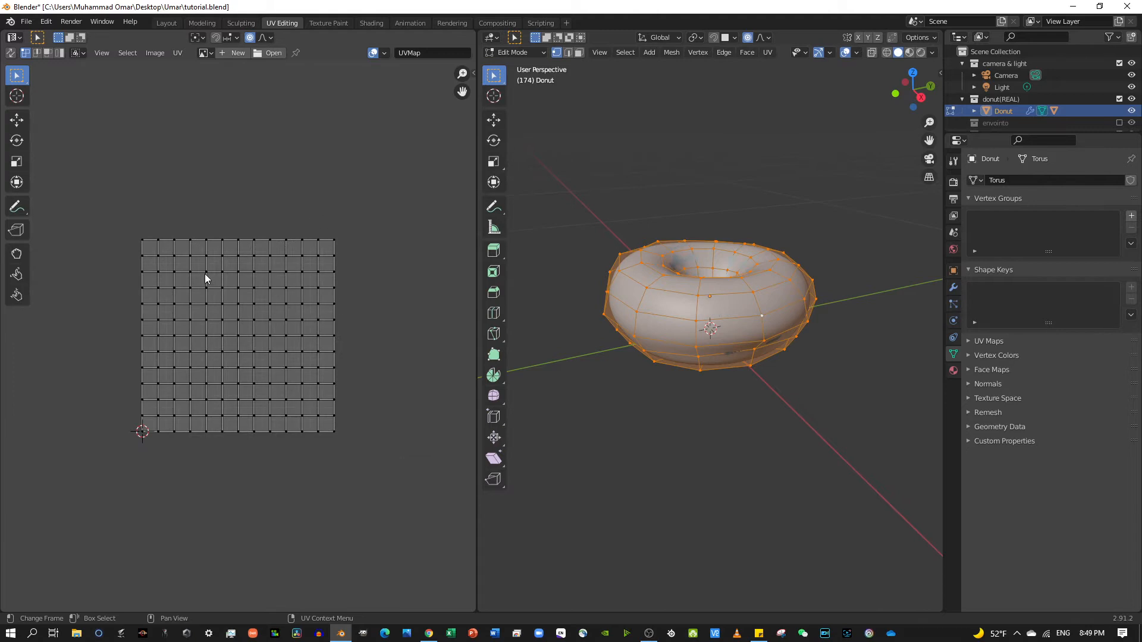
pyautogui.scroll(2, 345, 203)
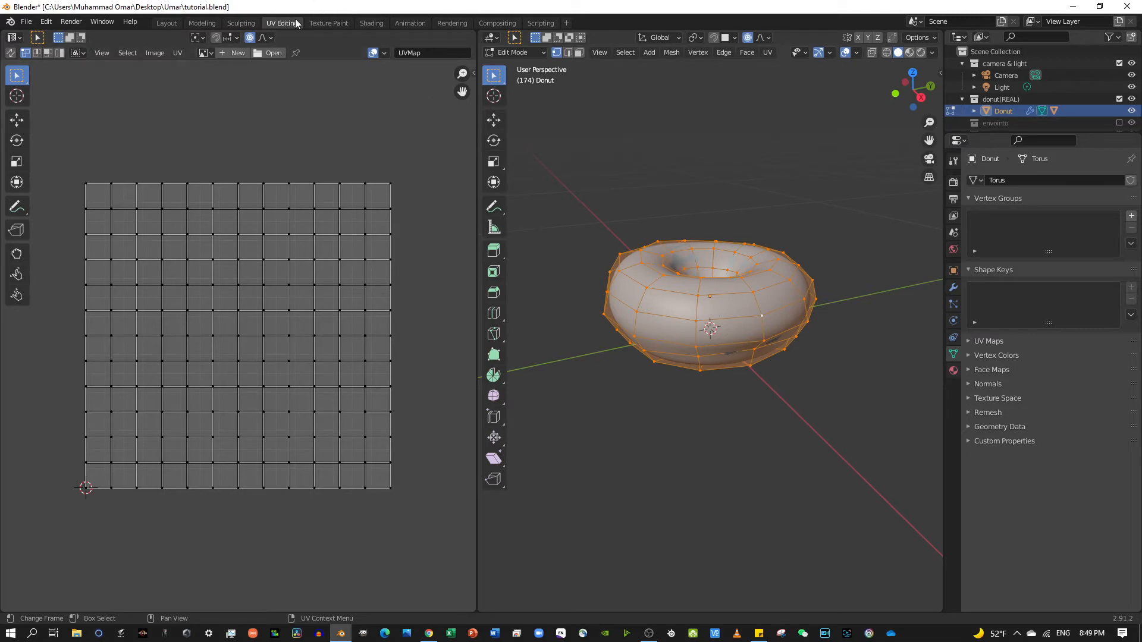
# Start a new image in the Texture Paint workspace's image editor and set its width to 2048 px
pyautogui.click(317, 22)
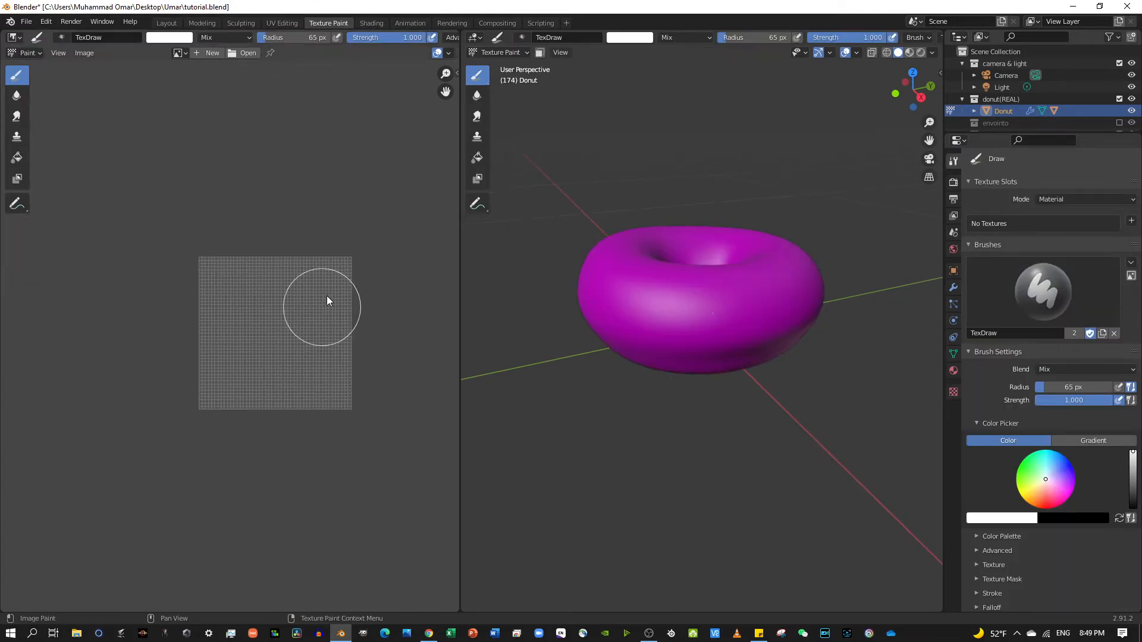
pyautogui.scroll(1, 329, 256)
pyautogui.scroll(6, 329, 255)
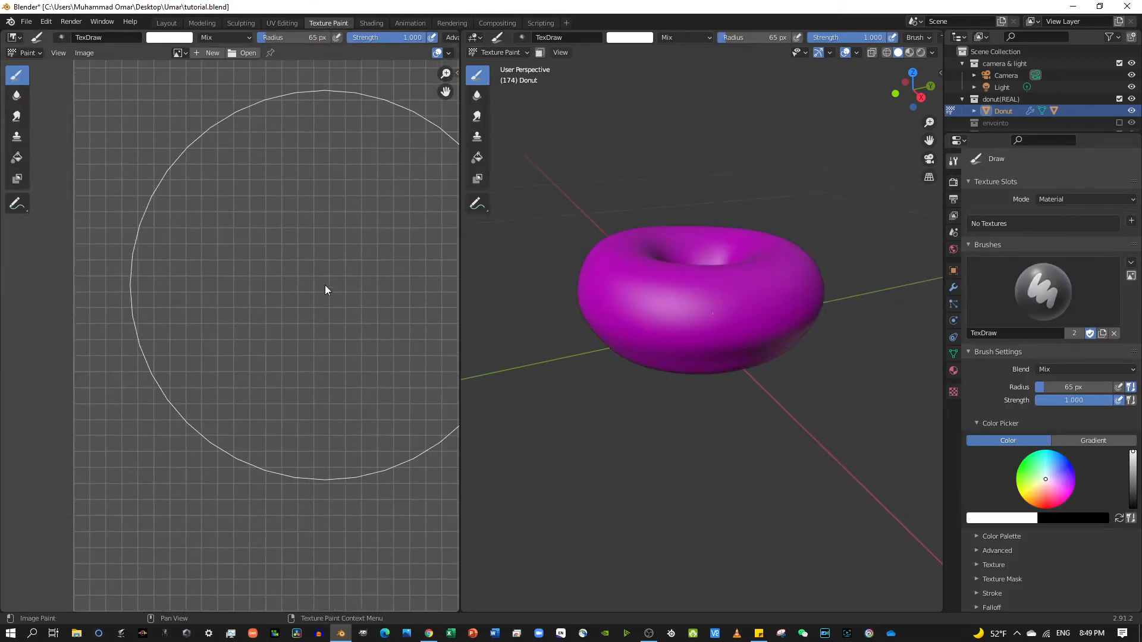
pyautogui.scroll(-5, 329, 337)
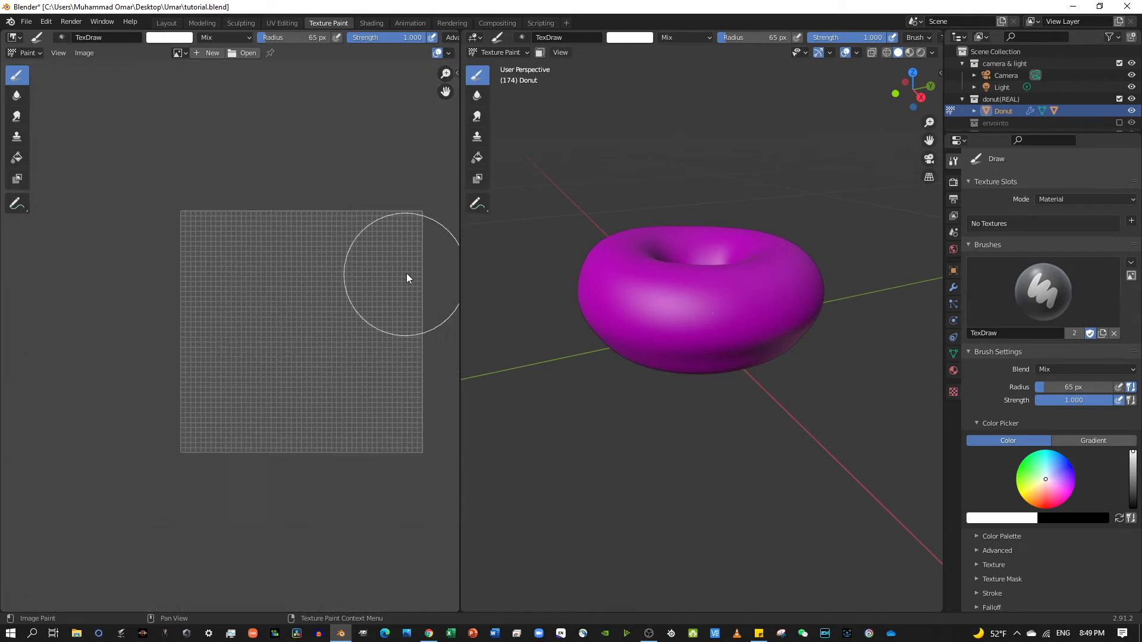
pyautogui.click(212, 53)
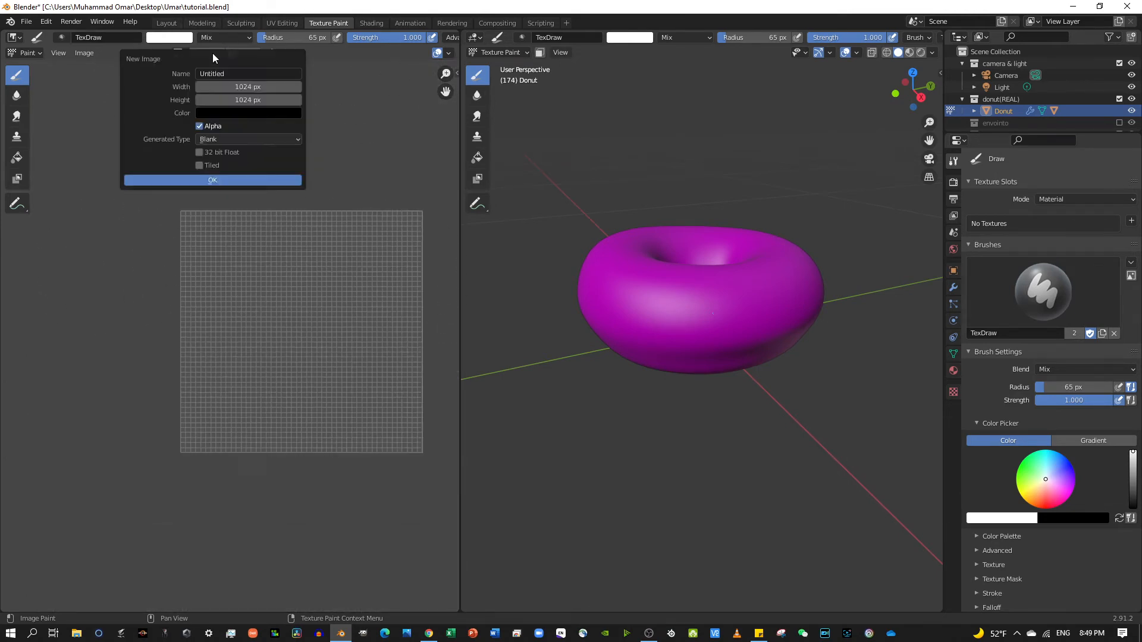
pyautogui.click(272, 90)
pyautogui.write('*')
pyautogui.press('BackSpace')
pyautogui.write('2048')
pyautogui.press('Return')
# Name the new image Donut_Tutorial_guy and create it
pyautogui.click(225, 74)
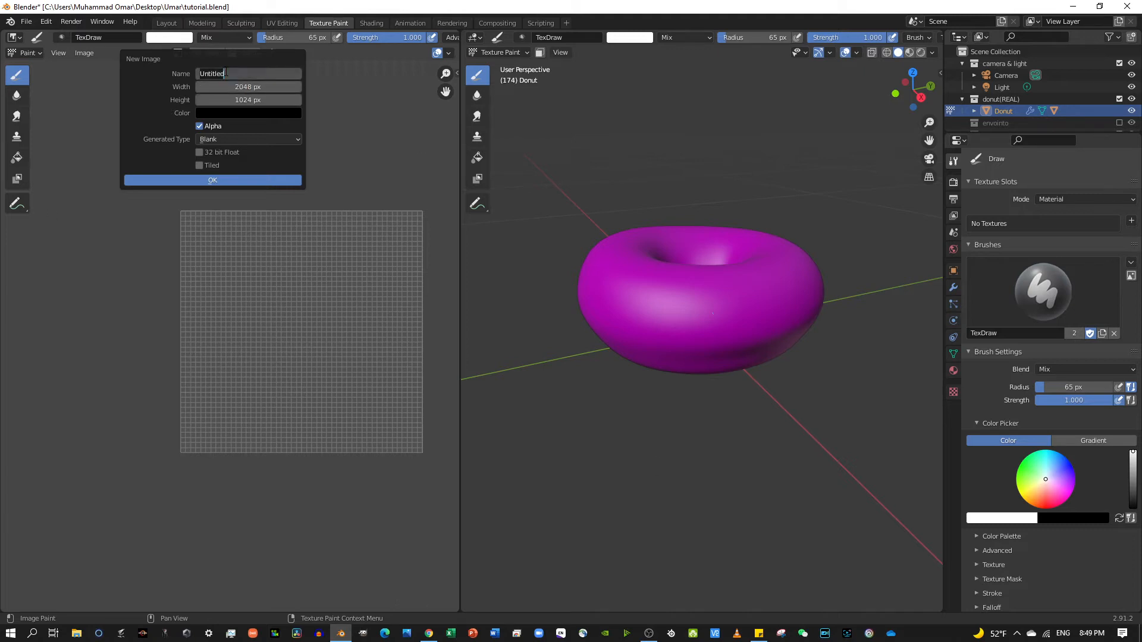
pyautogui.press('BackSpace')
pyautogui.write('Donut')
pyautogui.write(' Tutorial_guy')
pyautogui.click(235, 181)
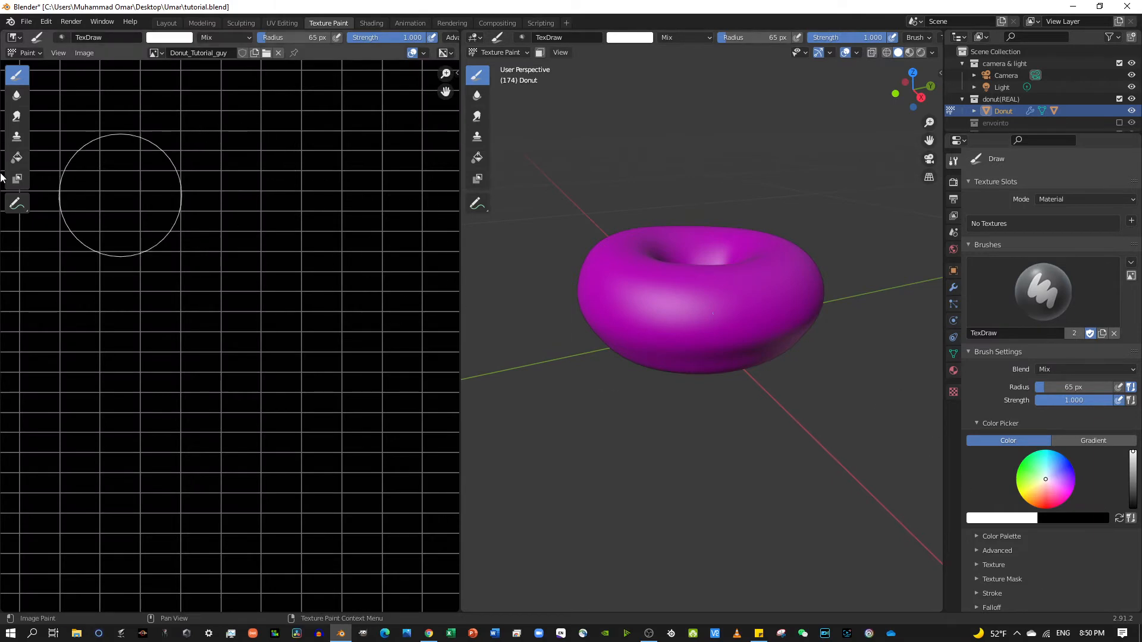
pyautogui.scroll(-10, 180, 202)
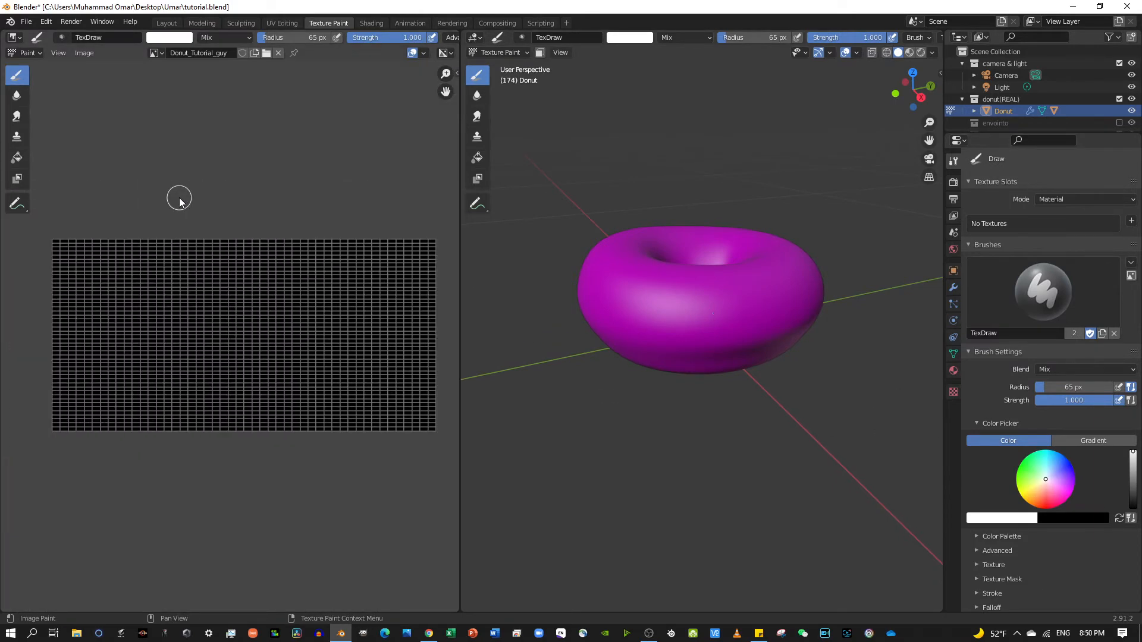
pyautogui.scroll(1, 213, 192)
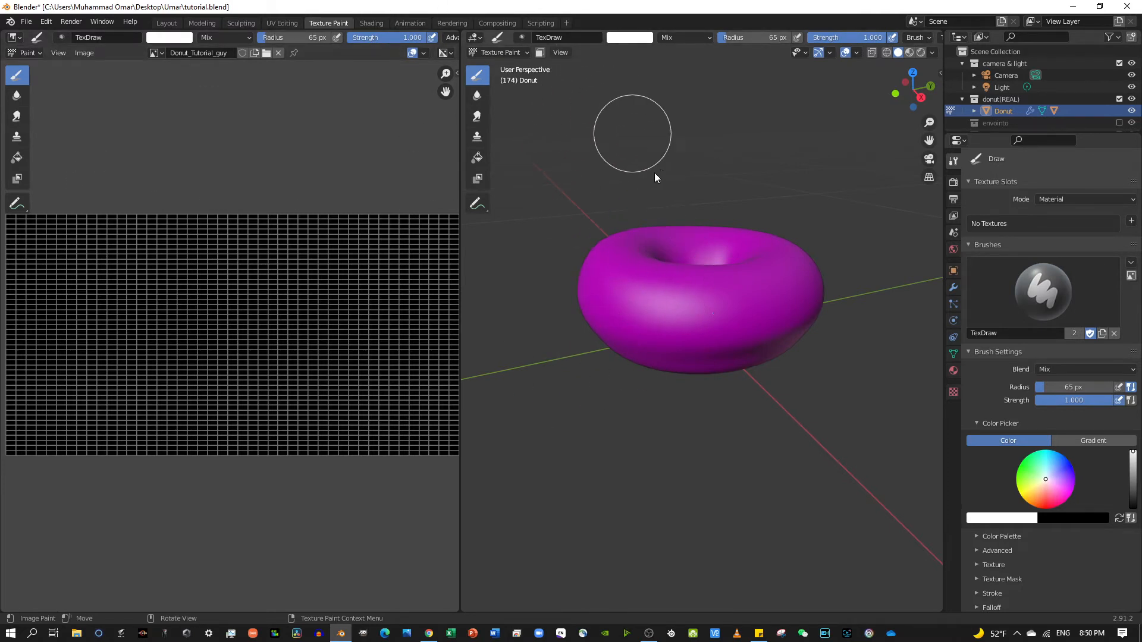
# In the Shading workspace, add an Image Texture node beside the Principled BSDF in the donut's material
pyautogui.click(375, 23)
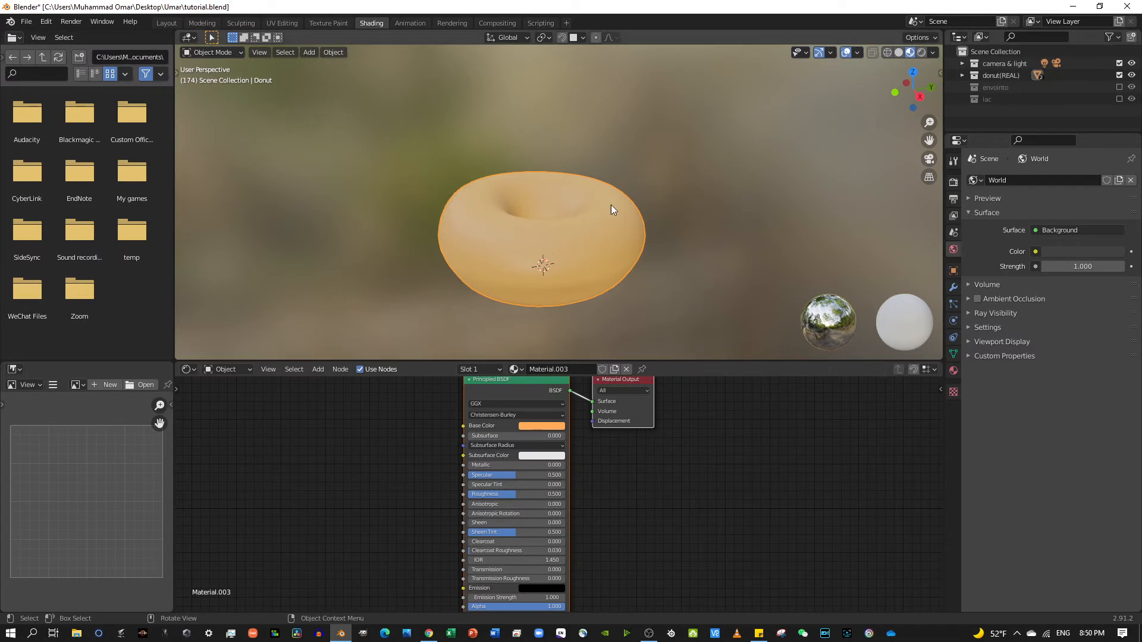
pyautogui.scroll(-2, 657, 484)
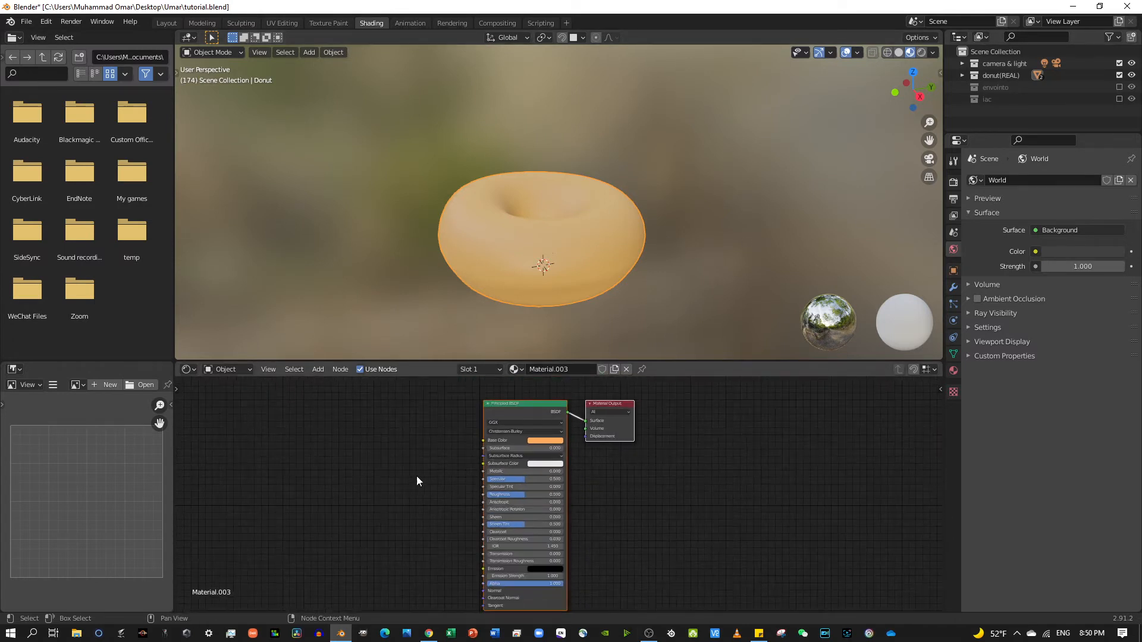
pyautogui.scroll(1, 547, 447)
pyautogui.moveTo(548, 447); pyautogui.dragTo(607, 440, button='middle')
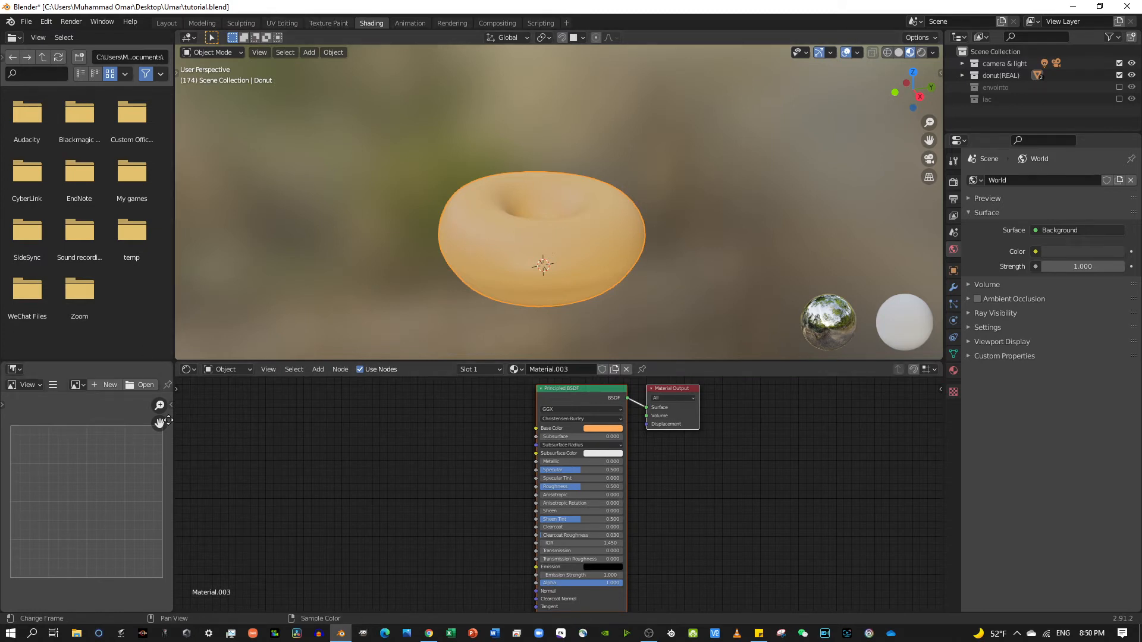
pyautogui.hotkey('shift', 'a')
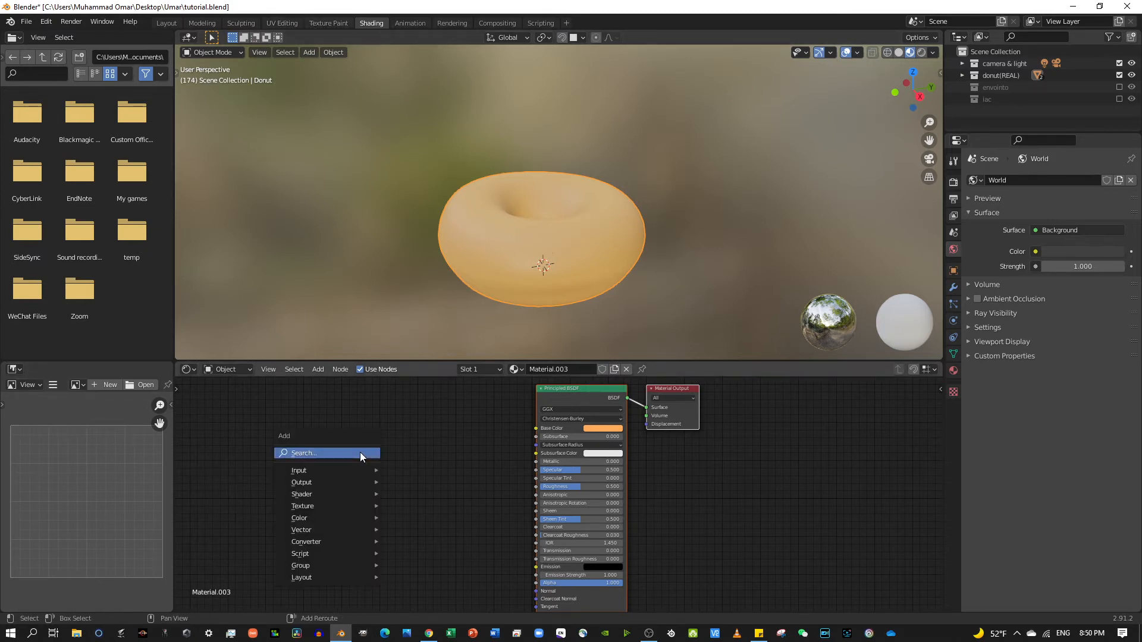
pyautogui.moveTo(379, 517)
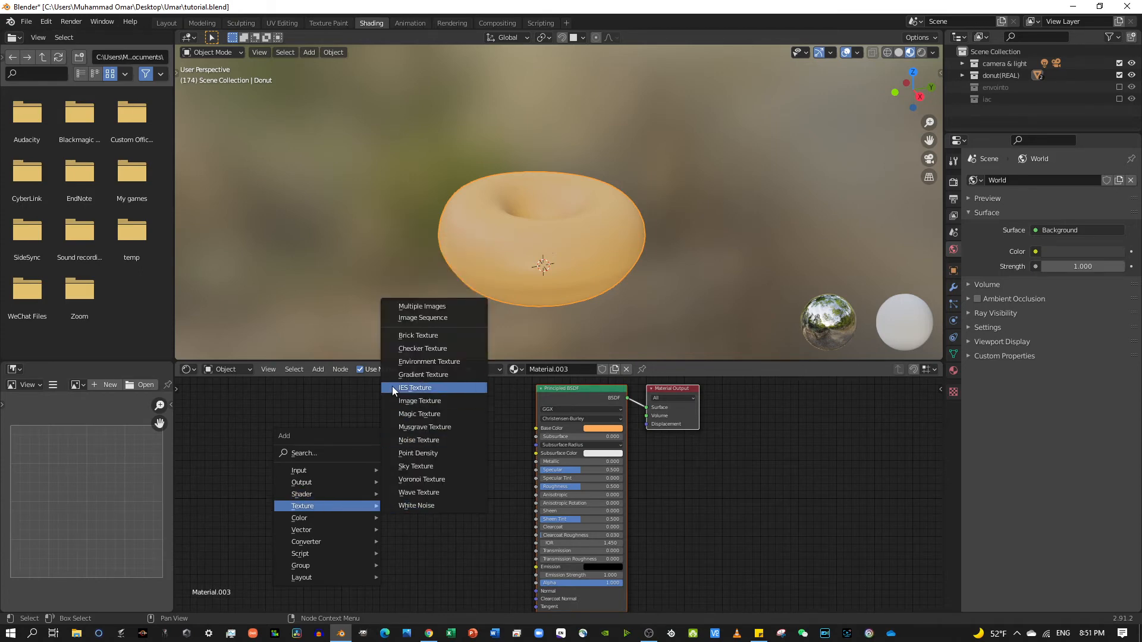
pyautogui.click(438, 401)
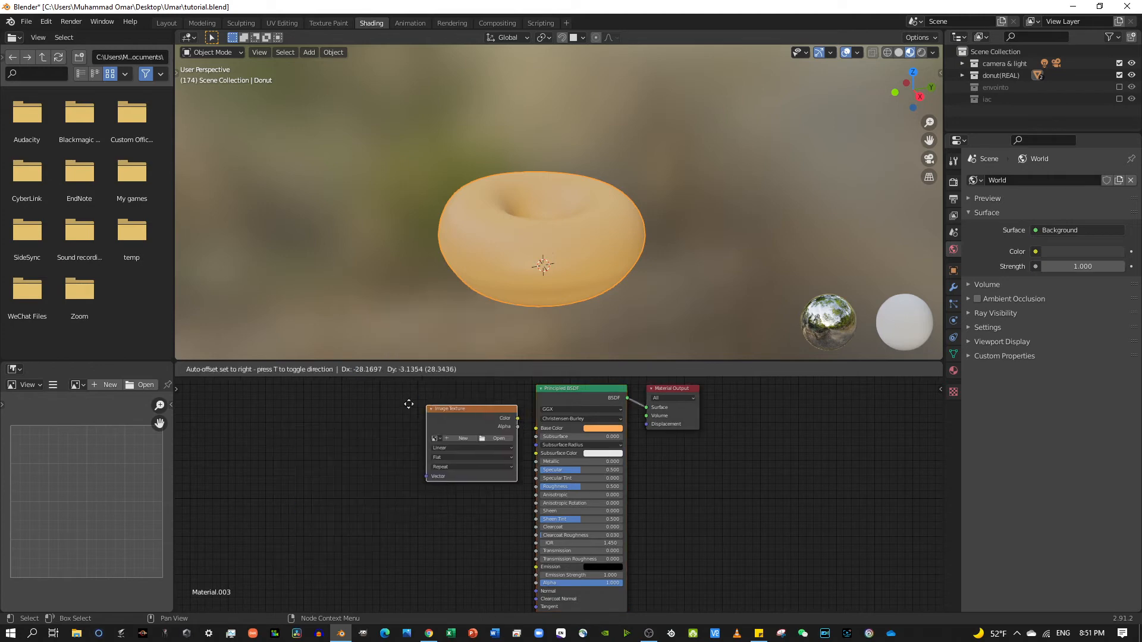
pyautogui.click(341, 416)
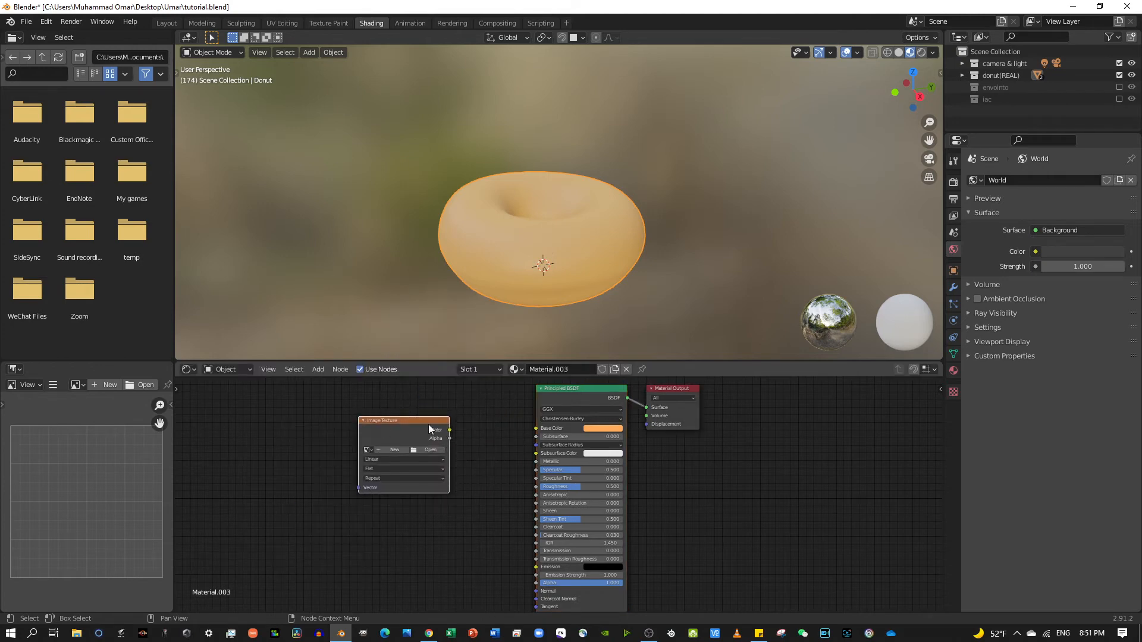
# Connect the Image Texture's Color output to the Principled BSDF's Base Color and assign the Donut_Tutorial_guy image to the node
pyautogui.scroll(1, 416, 431)
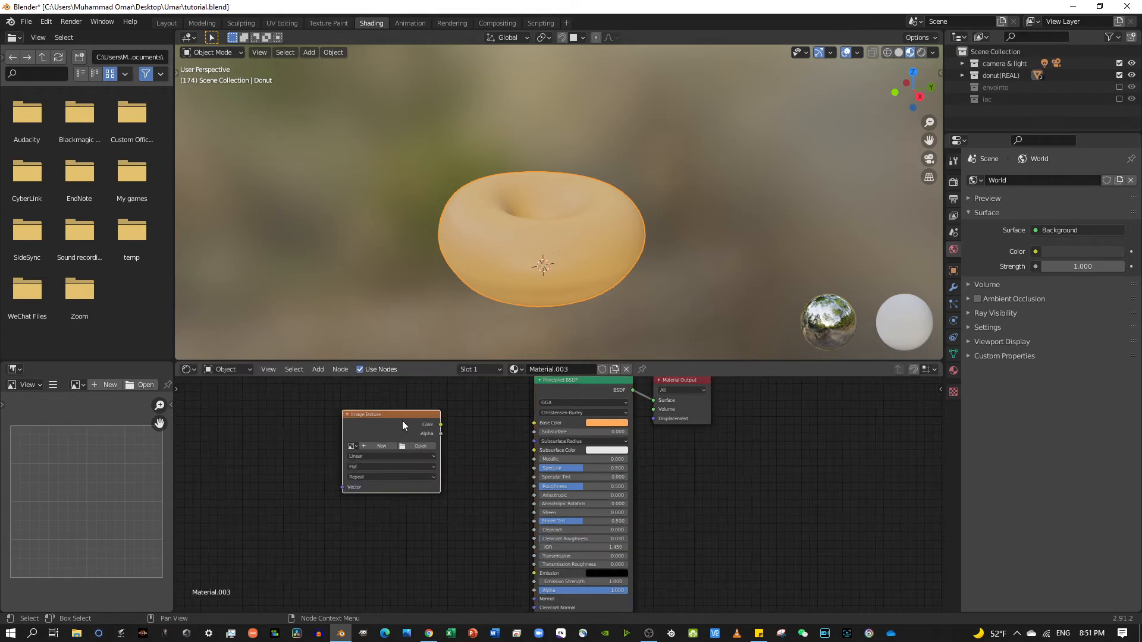
pyautogui.moveTo(441, 424); pyautogui.dragTo(534, 427)
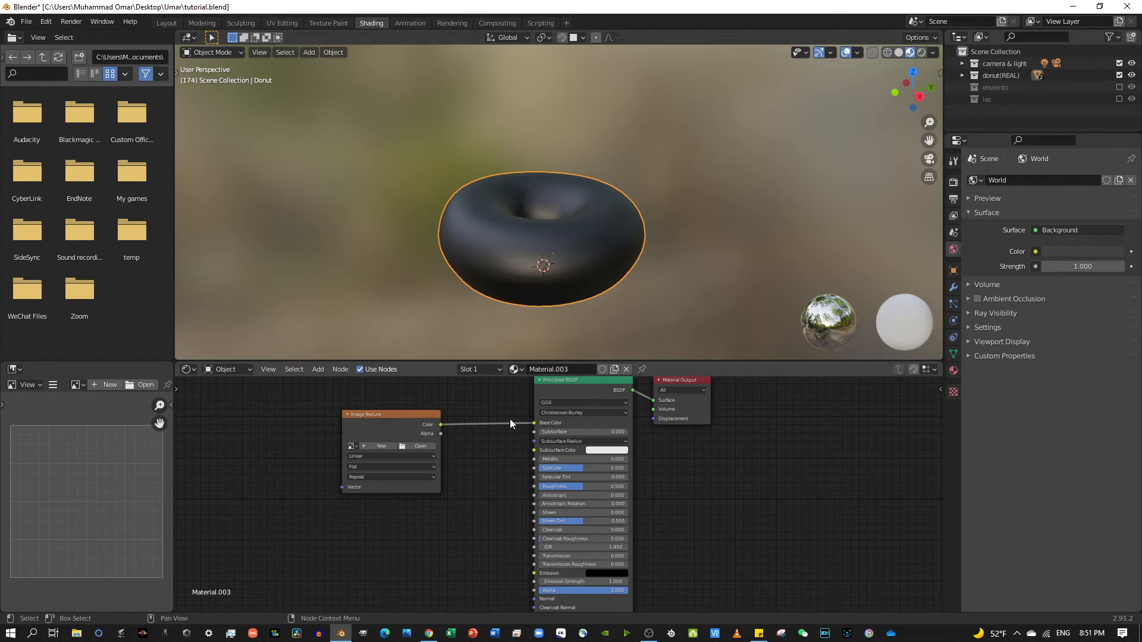
pyautogui.click(352, 445)
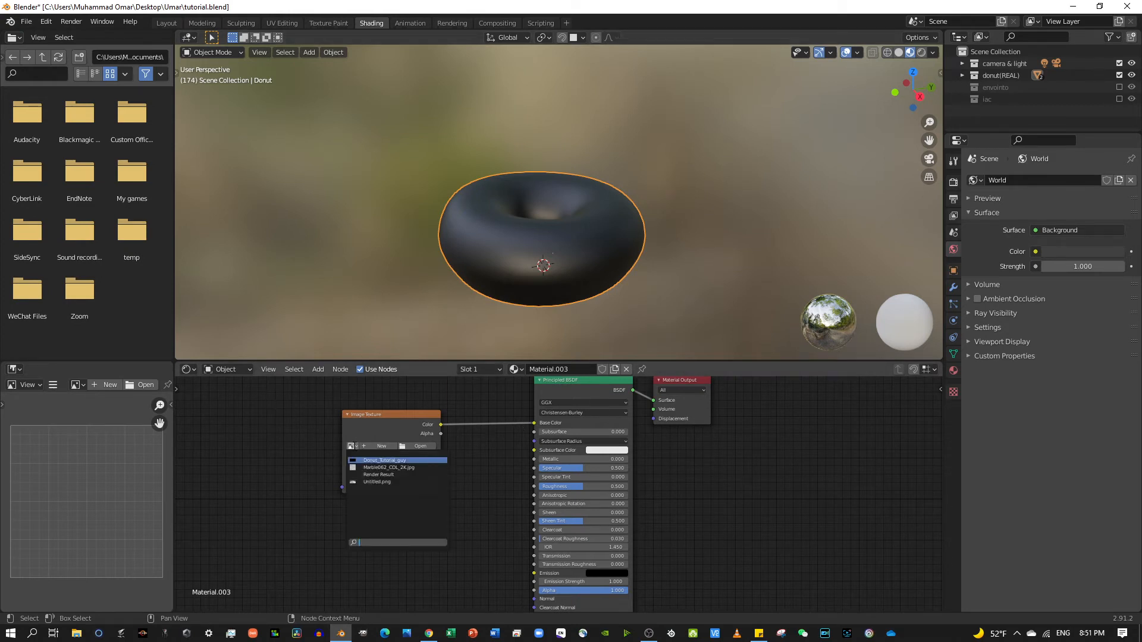
pyautogui.click(419, 459)
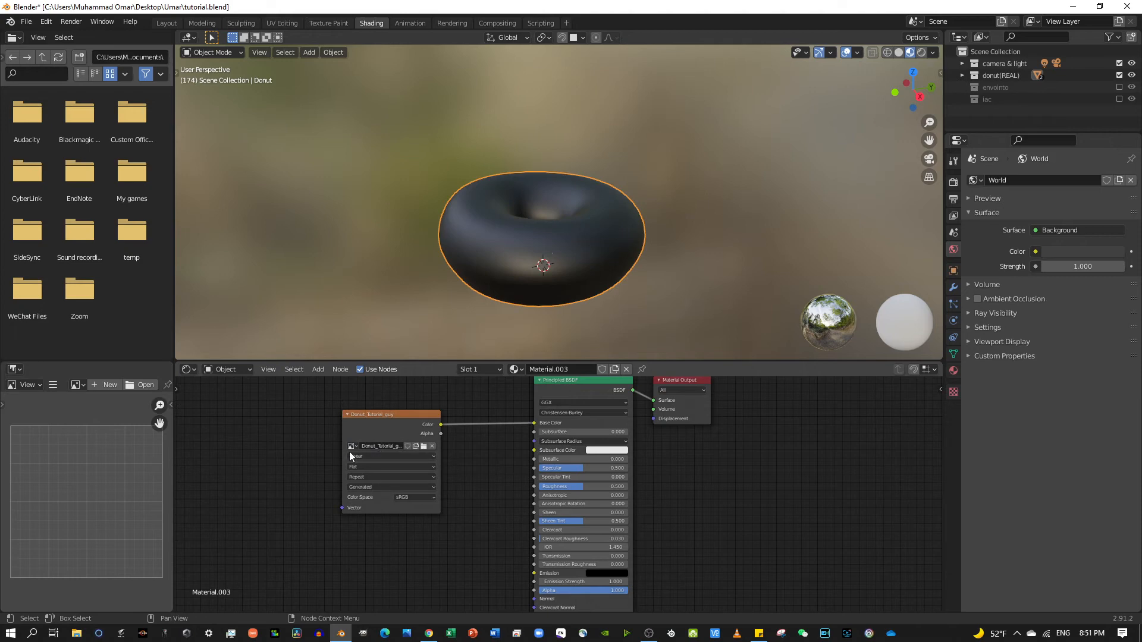
# Return to the Texture Paint workspace and bring up the brush's color settings in the image editor
pyautogui.click(333, 23)
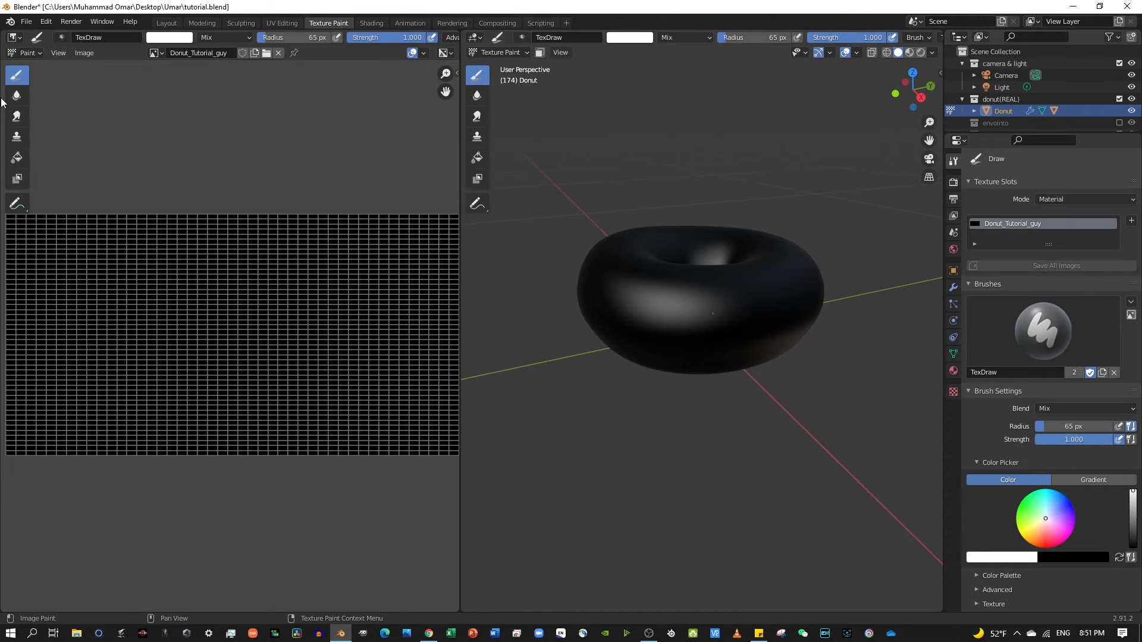
pyautogui.press('n')
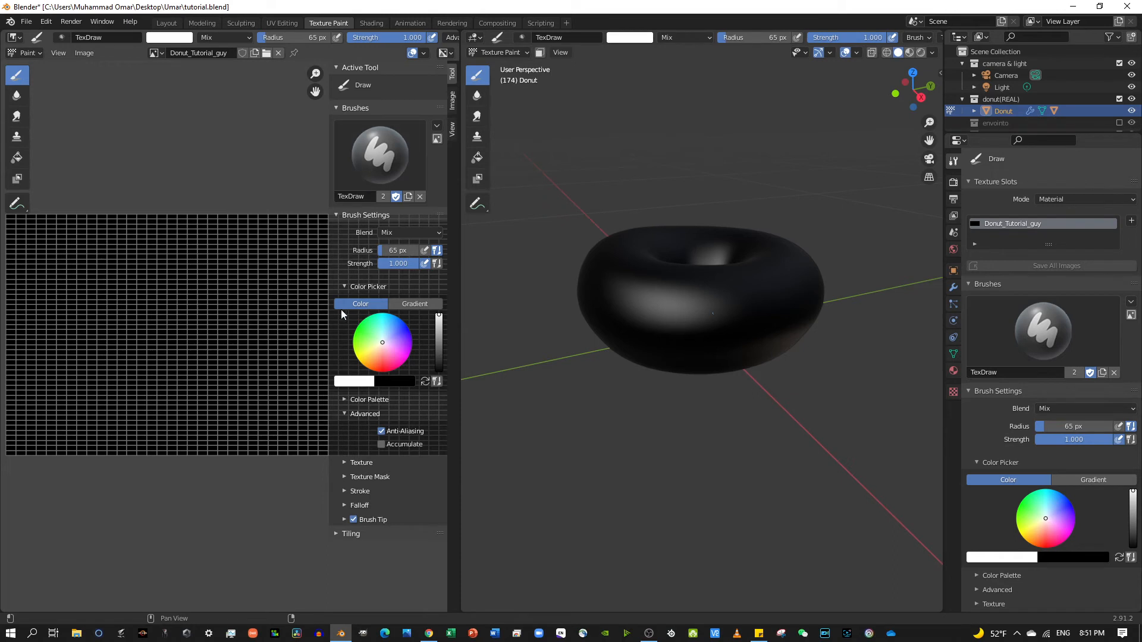
pyautogui.click(357, 381)
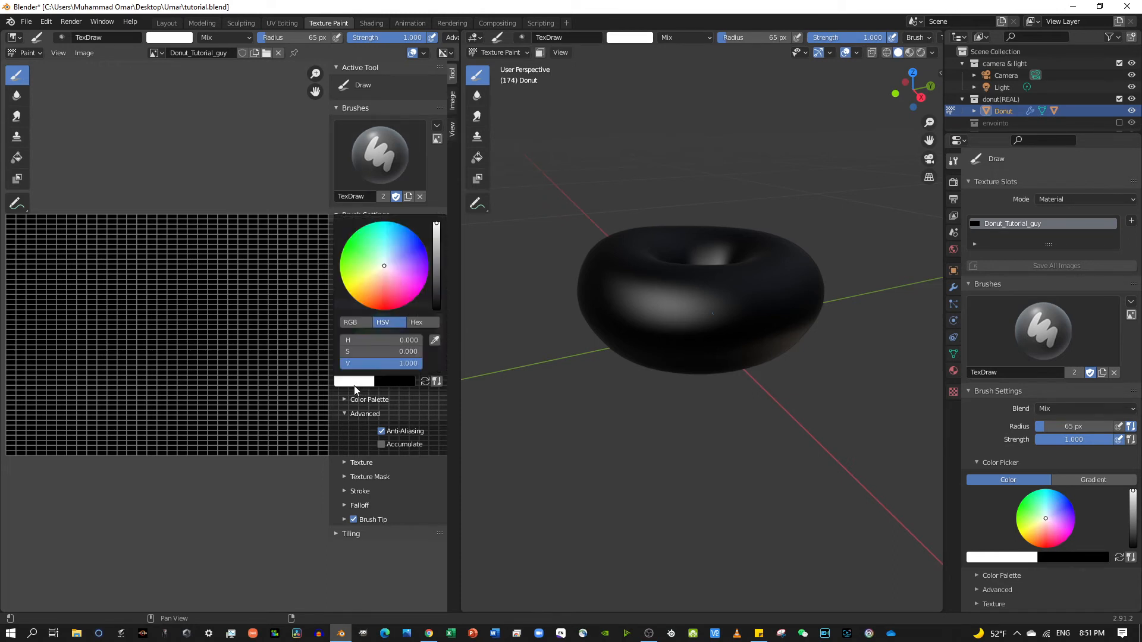
pyautogui.click(358, 385)
pyautogui.click(358, 384)
pyautogui.click(357, 384)
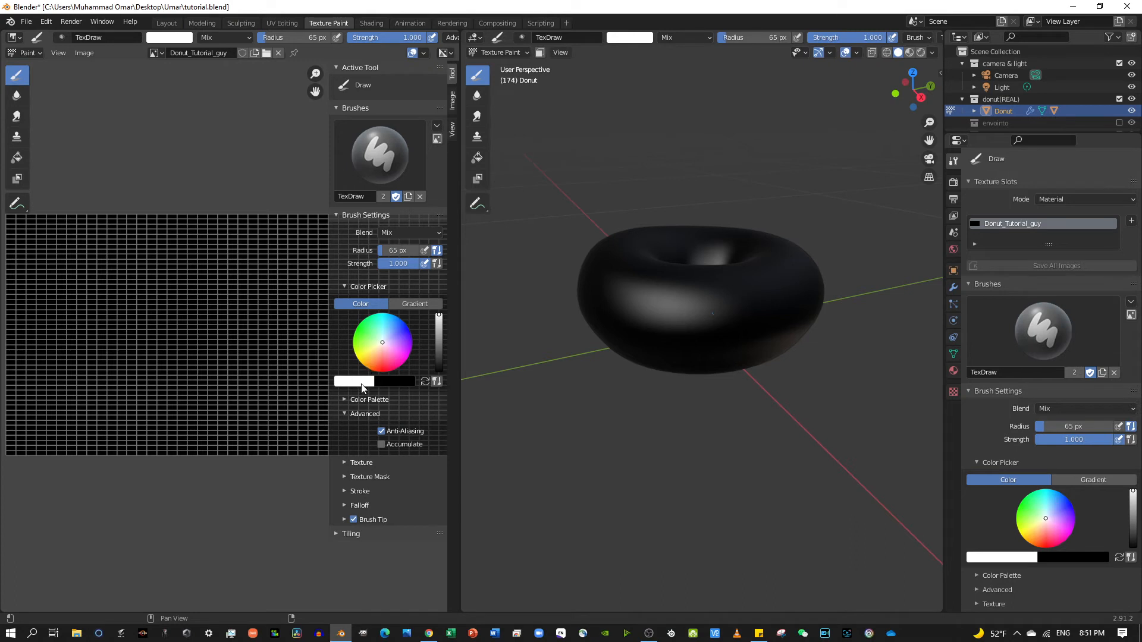
pyautogui.click(364, 384)
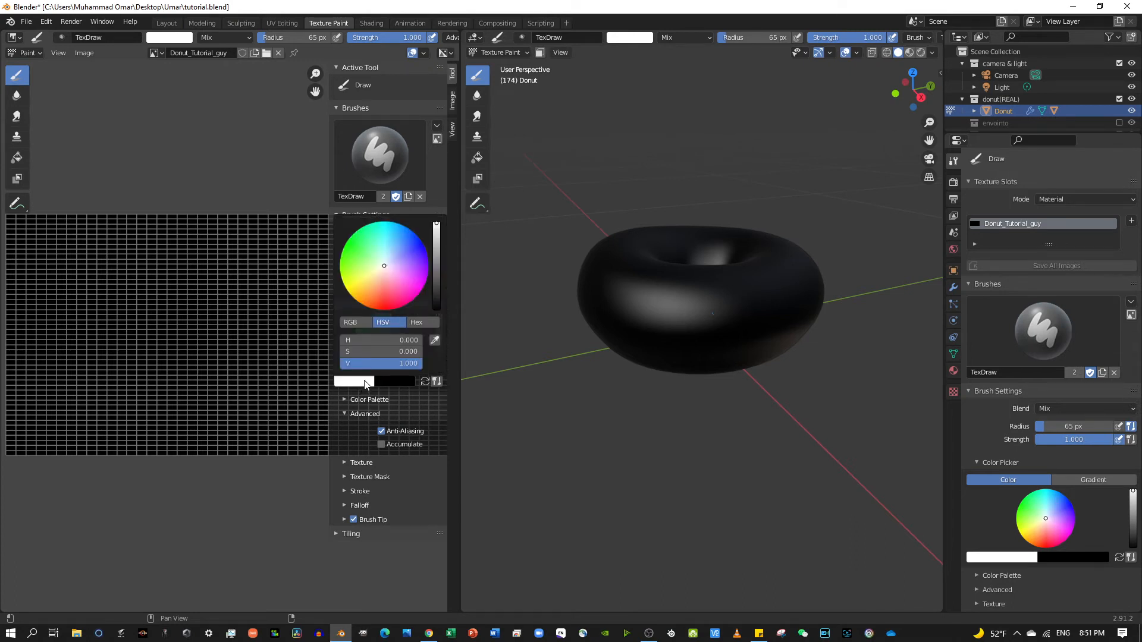
pyautogui.click(364, 381)
pyautogui.click(366, 381)
pyautogui.click(382, 377)
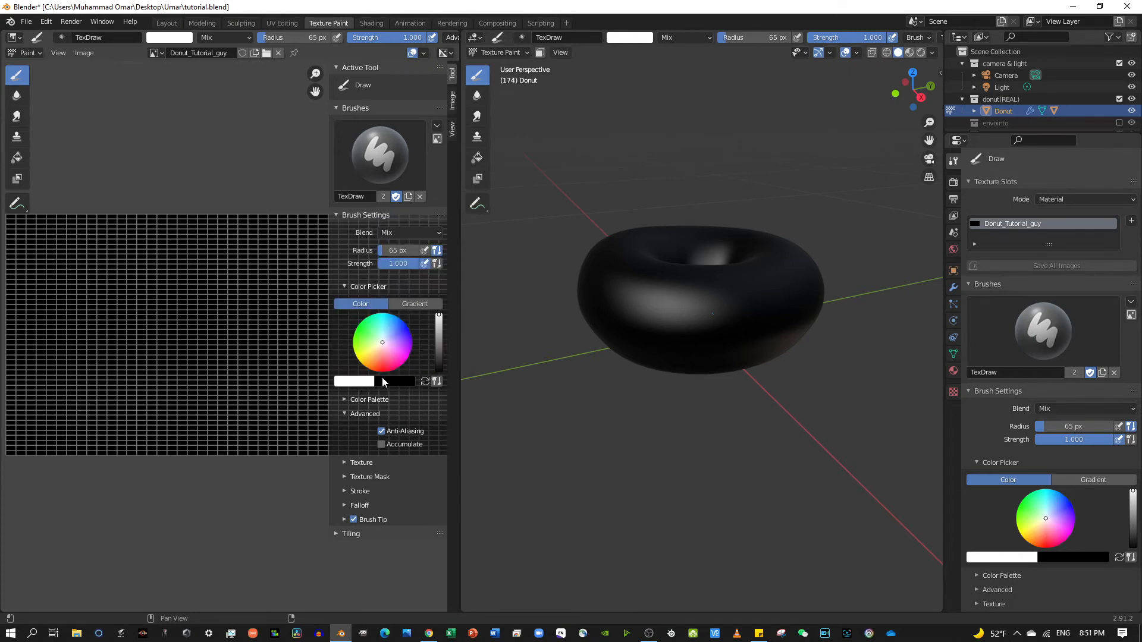
pyautogui.click(359, 385)
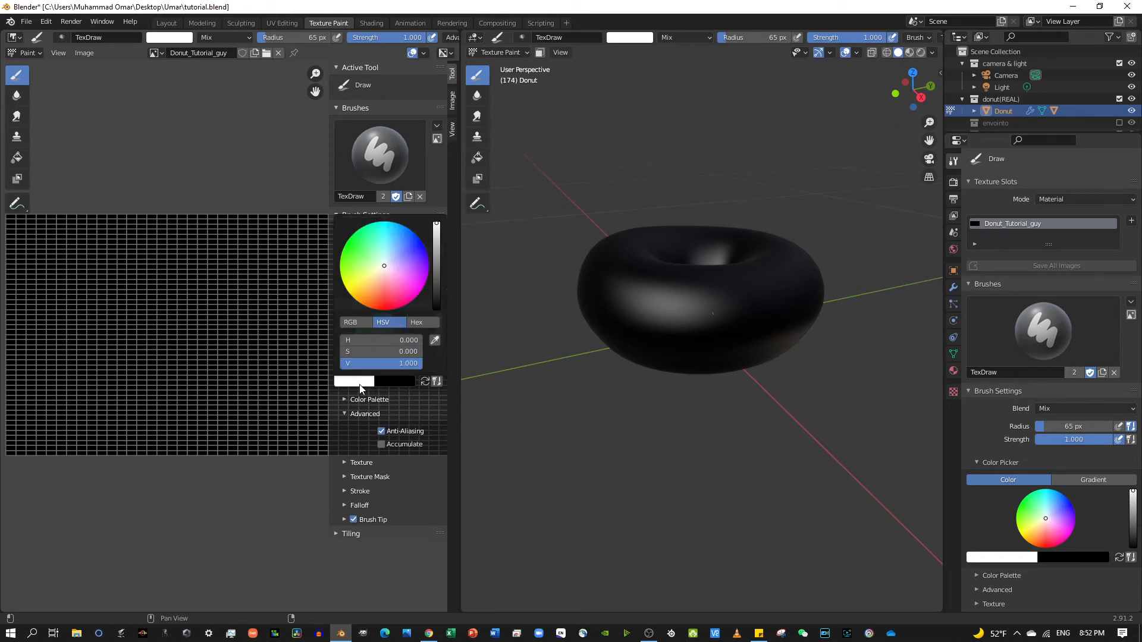
pyautogui.click(363, 383)
# Swap the brush's primary and secondary colors back and forth between white and black
pyautogui.press('x')
pyautogui.press('x')
pyautogui.press('x')
pyautogui.press('x')
pyautogui.press('x')
pyautogui.press('x')
pyautogui.press('x')
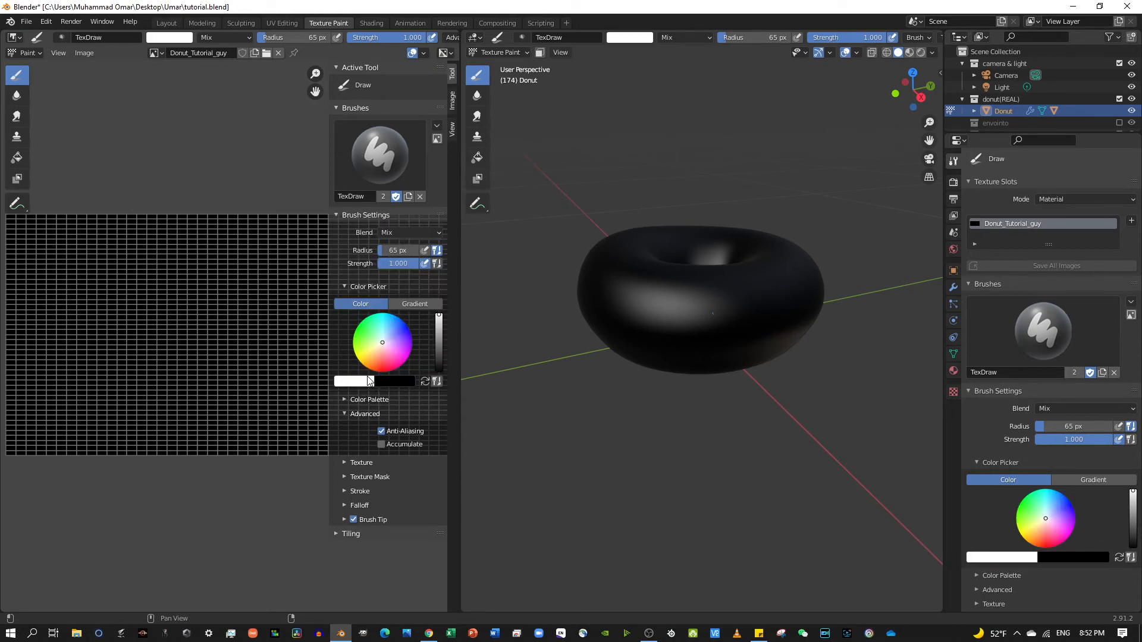
pyautogui.press('x')
pyautogui.press('x')
pyautogui.press('x')
pyautogui.press('x')
pyautogui.press('x')
pyautogui.press('x')
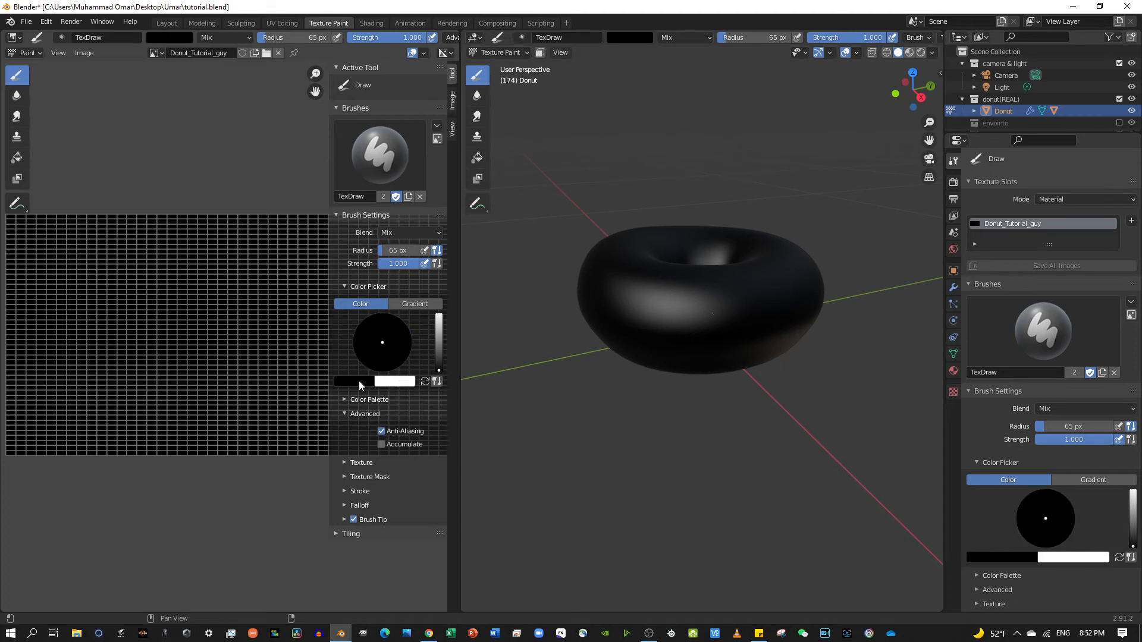
pyautogui.press('x')
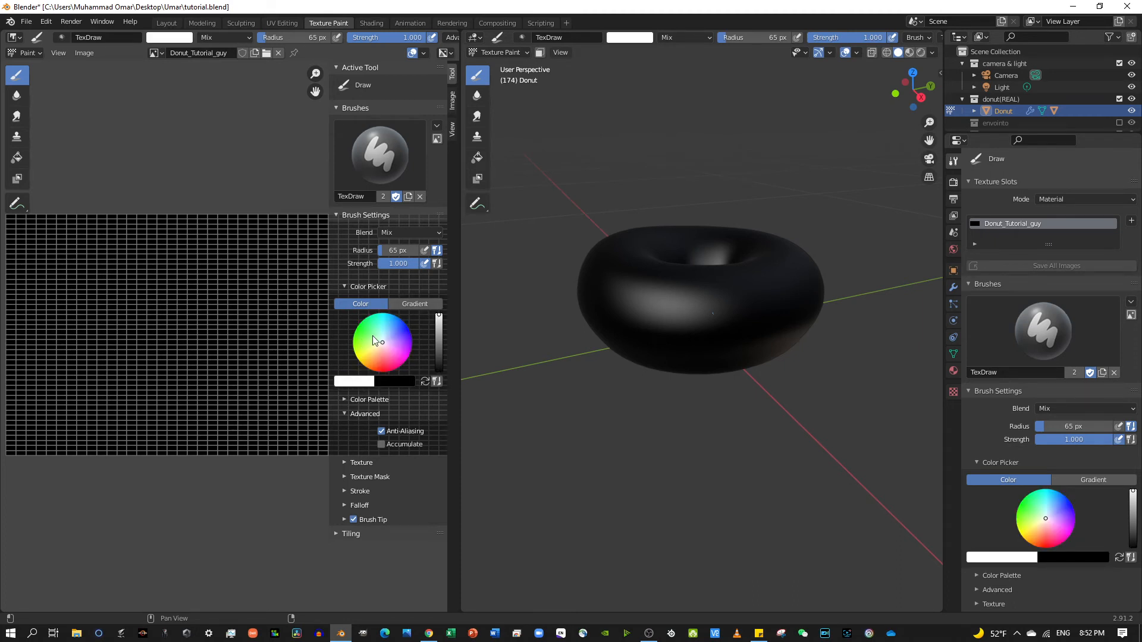
# Change the brush's primary color from the color wheel to a light dough-like orange
pyautogui.moveTo(381, 336); pyautogui.dragTo(380, 348)
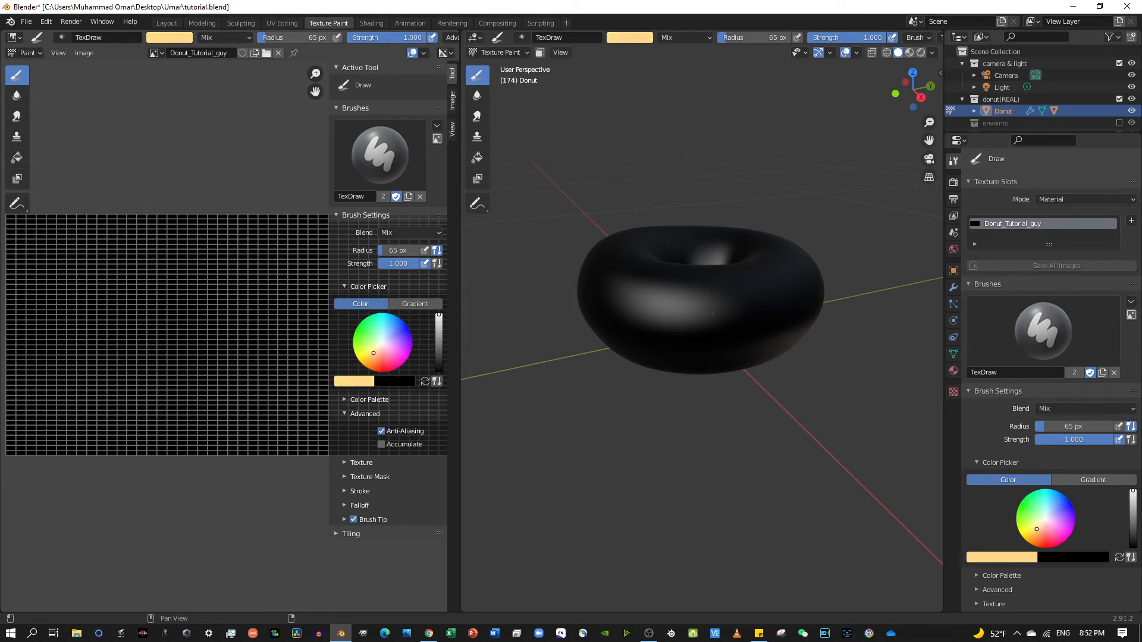
pyautogui.moveTo(373, 354); pyautogui.dragTo(378, 349)
pyautogui.moveTo(372, 355)
pyautogui.mouseDown()
pyautogui.moveTo(372, 369)
pyautogui.moveTo(362, 364)
pyautogui.moveTo(373, 356)
pyautogui.mouseUp()
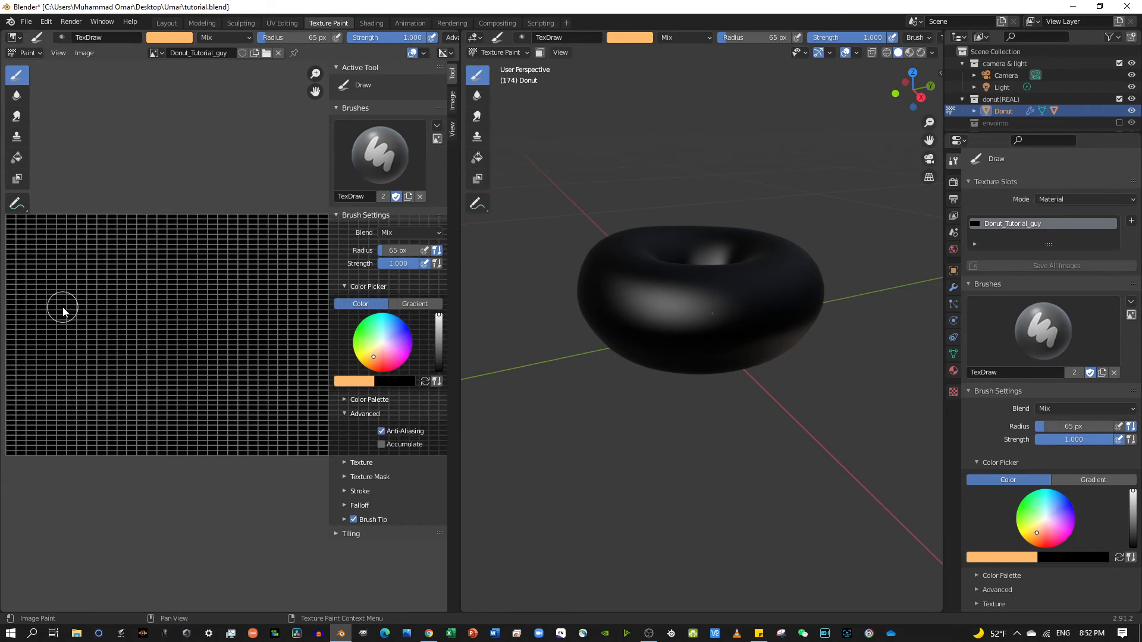
# Paint a short orange stroke on the UV image and enlarge the brush radius to 255 px
pyautogui.moveTo(201, 272); pyautogui.dragTo(156, 288)
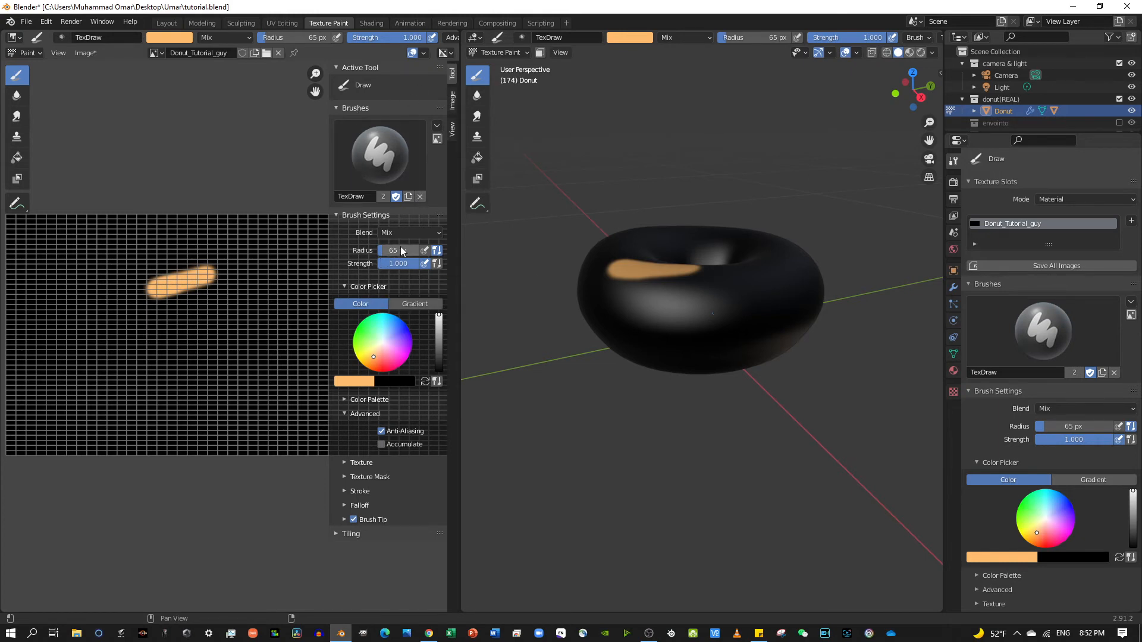
pyautogui.moveTo(401, 250); pyautogui.dragTo(497, 250)
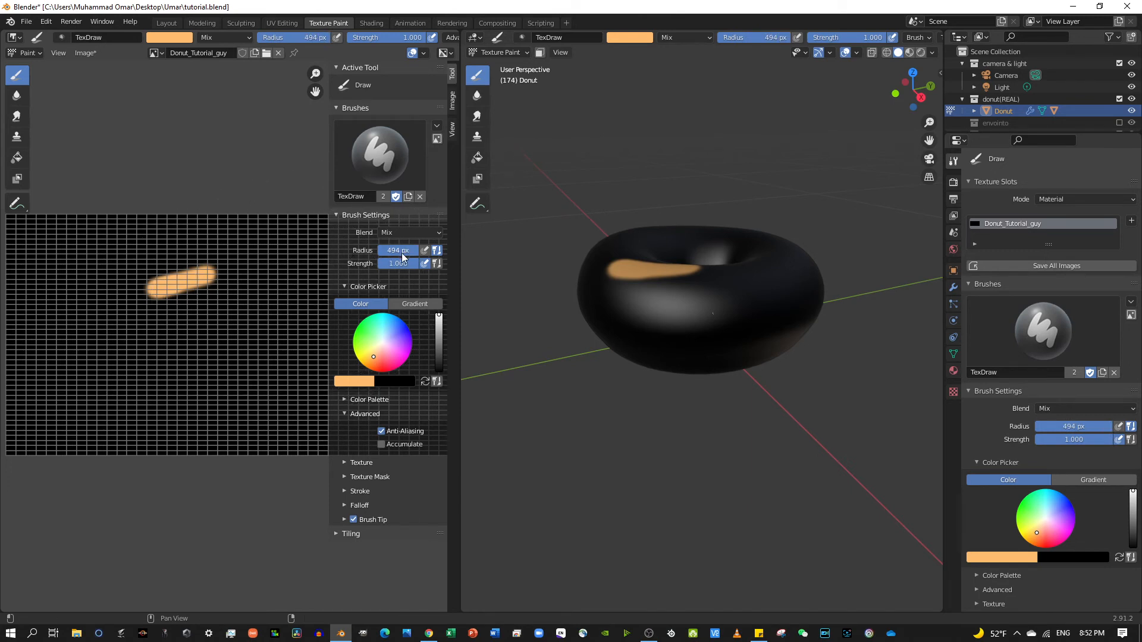
pyautogui.moveTo(402, 255)
pyautogui.mouseDown()
pyautogui.moveTo(360, 257)
pyautogui.moveTo(376, 260)
pyautogui.mouseUp()
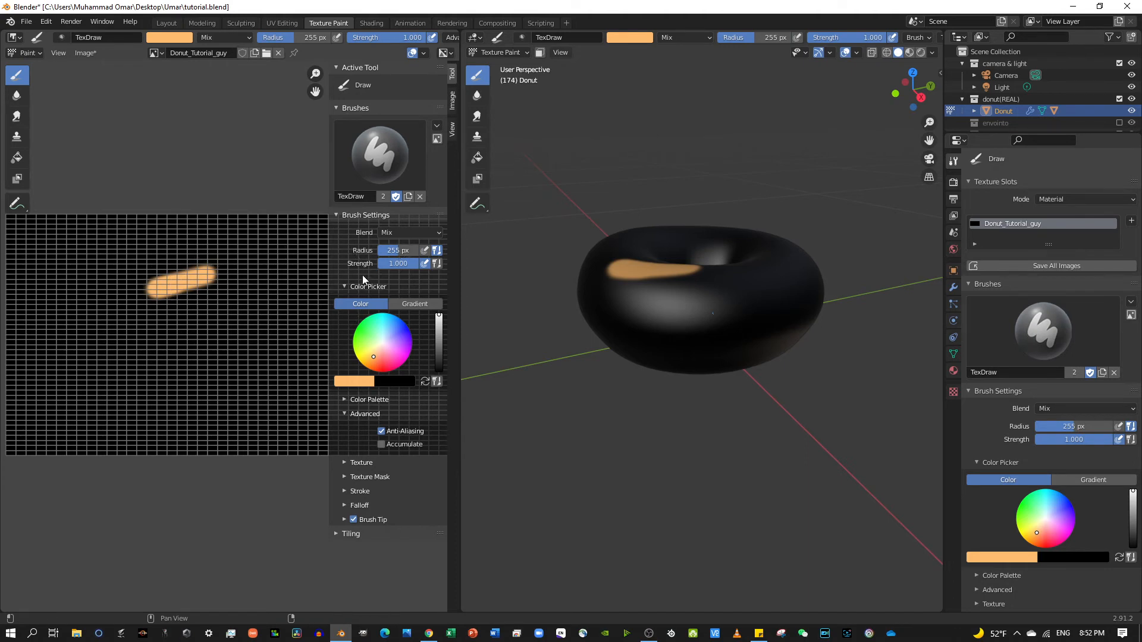
# Paint the whole UV image in light orange, including the area covered by the brush settings, until no black remains
pyautogui.moveTo(183, 303)
pyautogui.mouseDown()
pyautogui.moveTo(52, 264)
pyautogui.moveTo(203, 201)
pyautogui.moveTo(108, 243)
pyautogui.moveTo(45, 244)
pyautogui.moveTo(6, 229)
pyautogui.moveTo(63, 217)
pyautogui.moveTo(48, 267)
pyautogui.moveTo(56, 357)
pyautogui.moveTo(151, 359)
pyautogui.mouseUp()
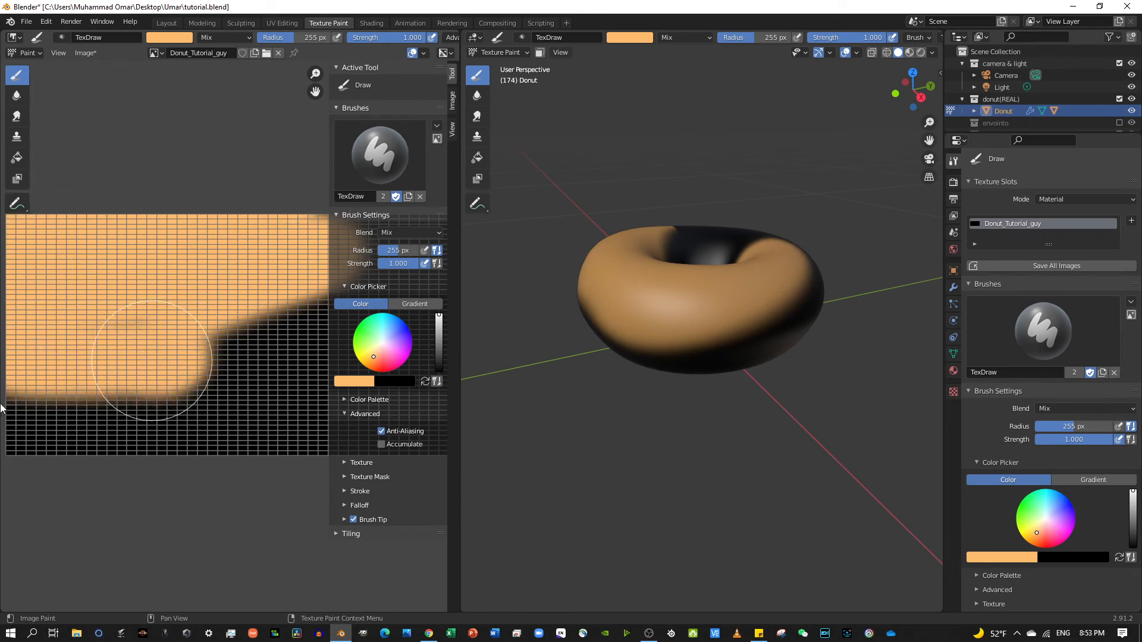
pyautogui.moveTo(2, 408)
pyautogui.mouseDown()
pyautogui.moveTo(220, 437)
pyautogui.moveTo(371, 392)
pyautogui.moveTo(34, 372)
pyautogui.moveTo(326, 377)
pyautogui.moveTo(240, 320)
pyautogui.moveTo(229, 357)
pyautogui.mouseUp()
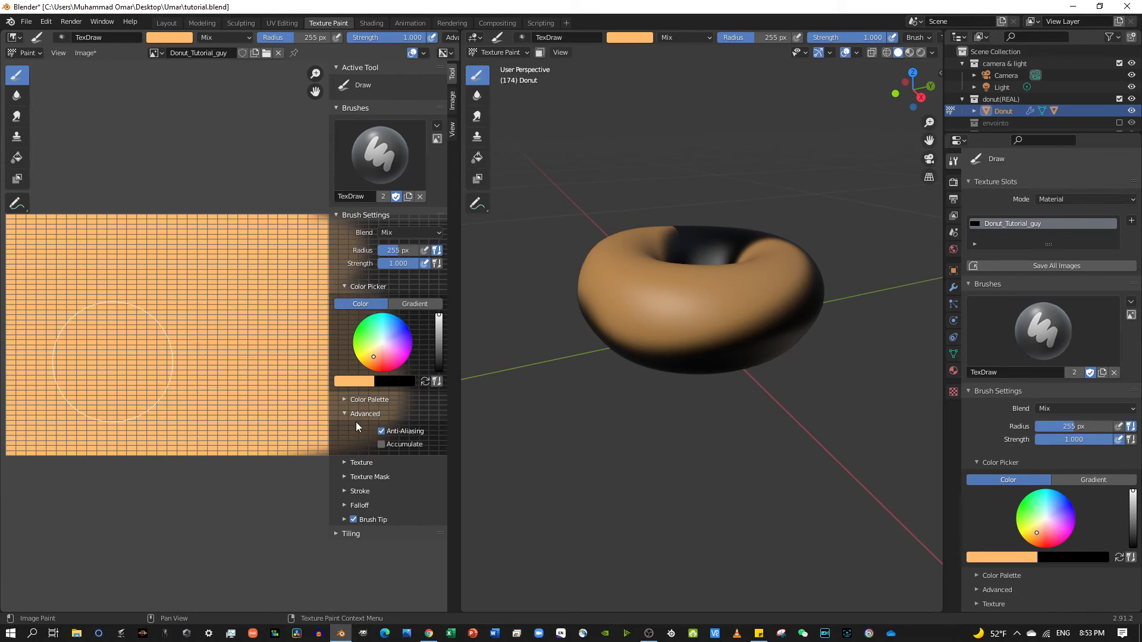
pyautogui.moveTo(356, 422)
pyautogui.mouseDown()
pyautogui.moveTo(269, 448)
pyautogui.moveTo(402, 479)
pyautogui.moveTo(398, 440)
pyautogui.moveTo(266, 480)
pyautogui.mouseUp()
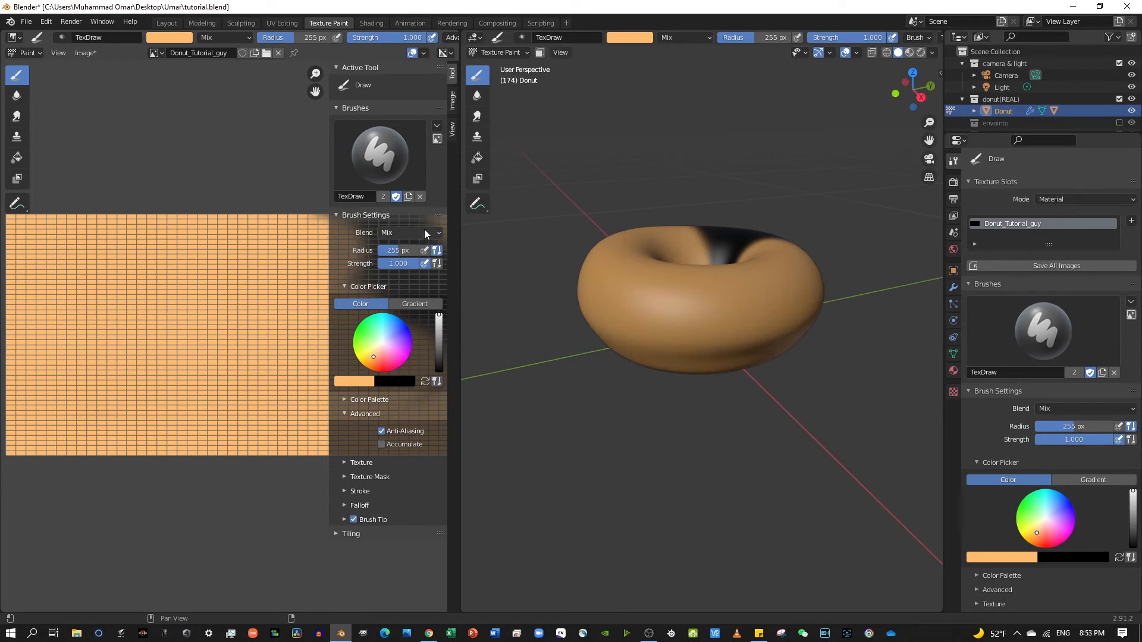
pyautogui.press('n')
pyautogui.moveTo(424, 277)
pyautogui.mouseDown()
pyautogui.moveTo(363, 268)
pyautogui.moveTo(388, 342)
pyautogui.moveTo(415, 353)
pyautogui.moveTo(373, 437)
pyautogui.moveTo(378, 388)
pyautogui.moveTo(427, 384)
pyautogui.moveTo(388, 250)
pyautogui.moveTo(198, 223)
pyautogui.moveTo(469, 220)
pyautogui.moveTo(413, 271)
pyautogui.moveTo(106, 291)
pyautogui.moveTo(160, 286)
pyautogui.mouseUp()
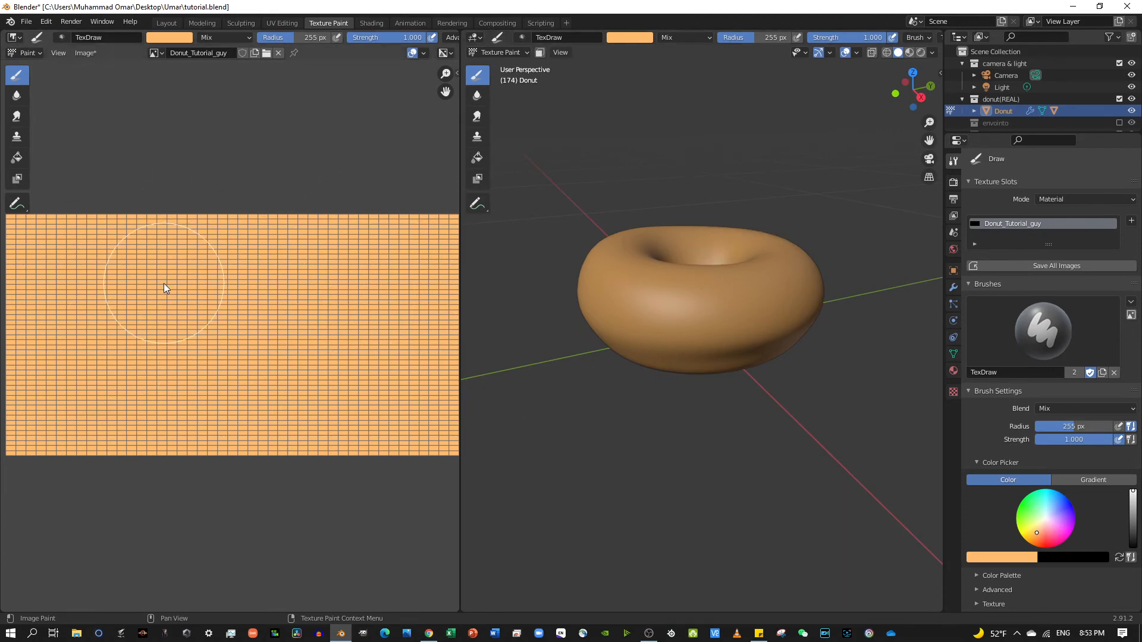
# Save the painted image to disk as the PNG file Donut_Tutorial_guy.png
pyautogui.scroll(-2, 185, 273)
pyautogui.scroll(1, 189, 277)
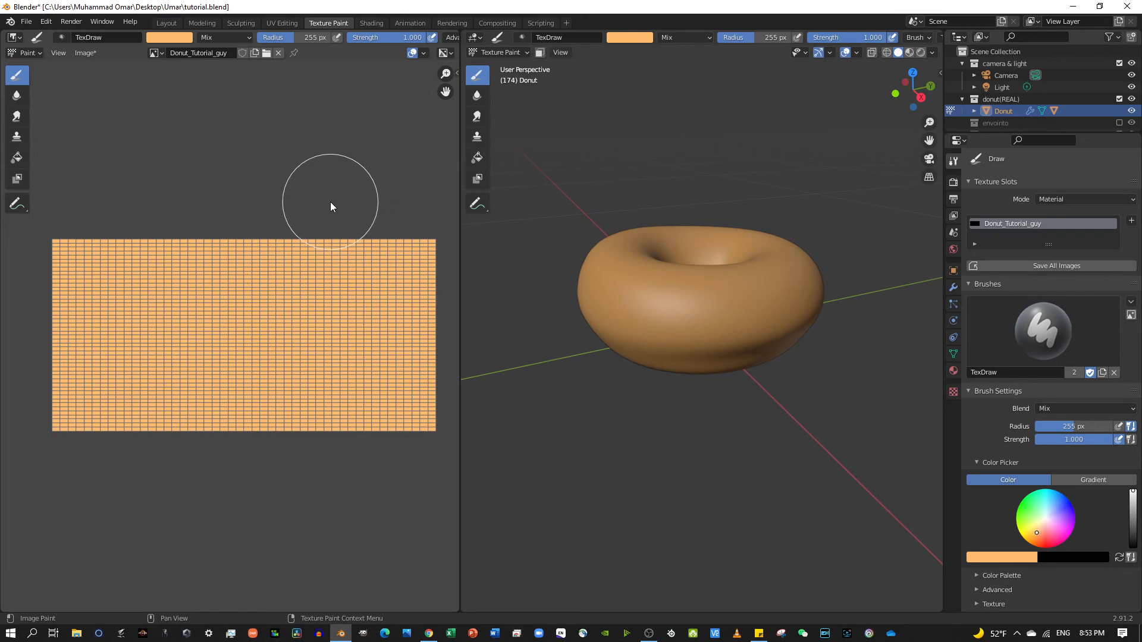
pyautogui.hotkey('shift', 'alt', 's')
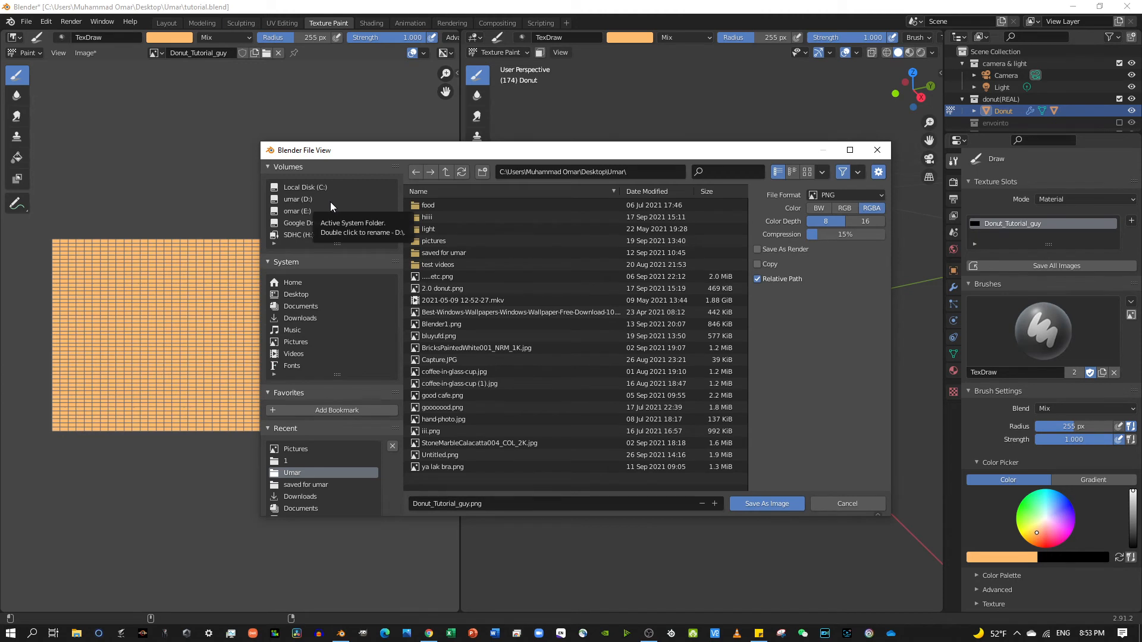
pyautogui.click(761, 503)
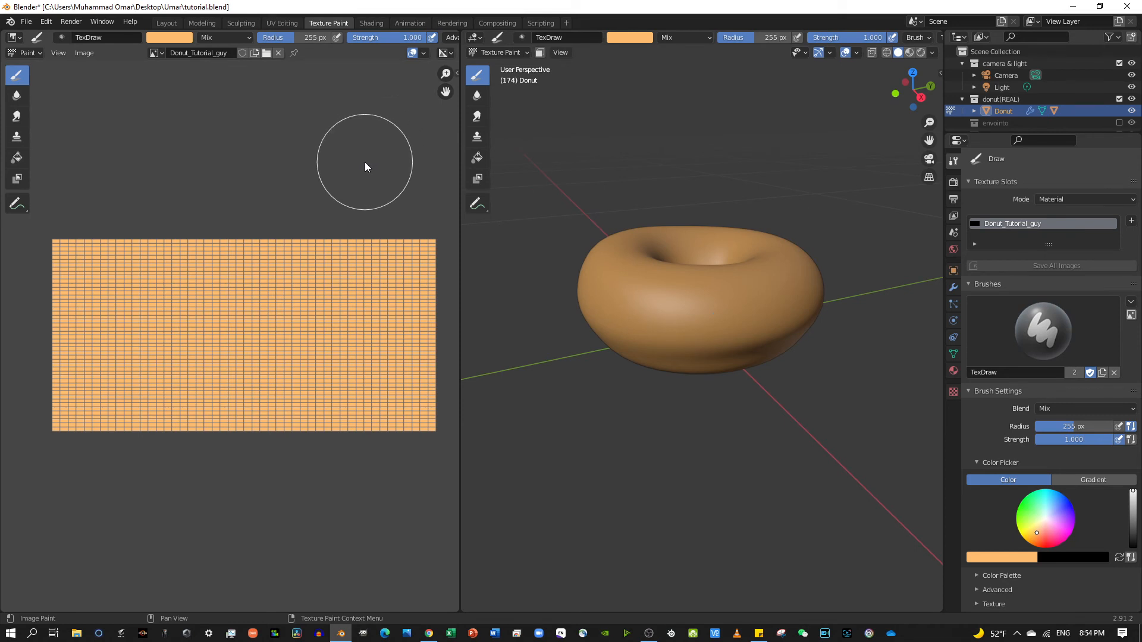
# Show the brush settings in the image editor and make white the primary brush color with orange as secondary
pyautogui.press('n')
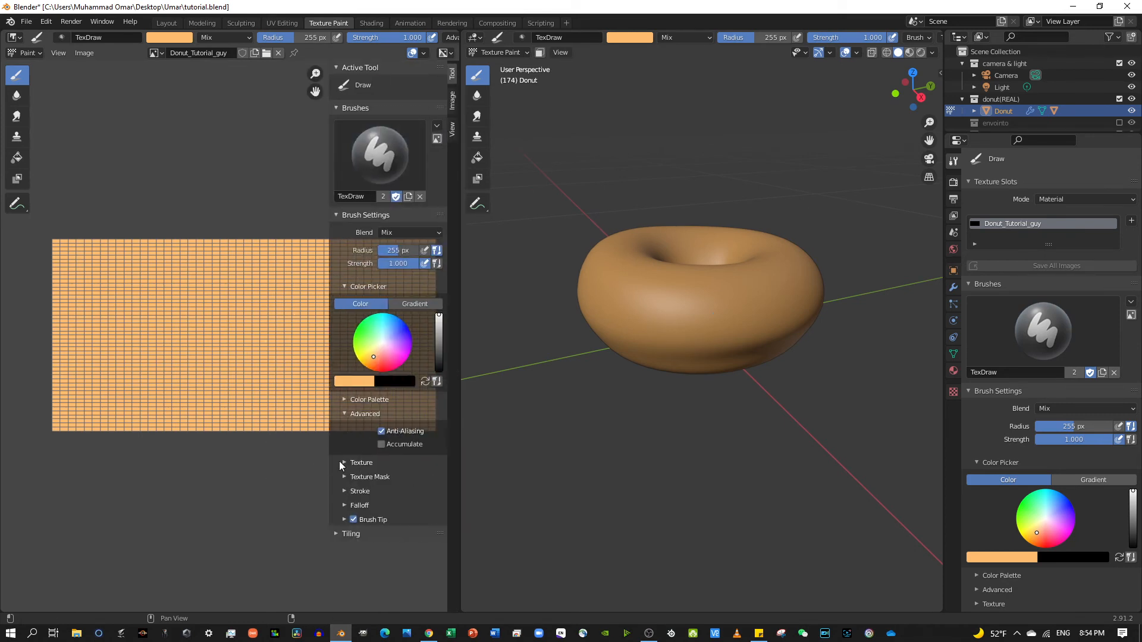
pyautogui.click(402, 380)
pyautogui.press('x')
pyautogui.press('x')
pyautogui.press('x')
pyautogui.moveTo(435, 351); pyautogui.dragTo(439, 314)
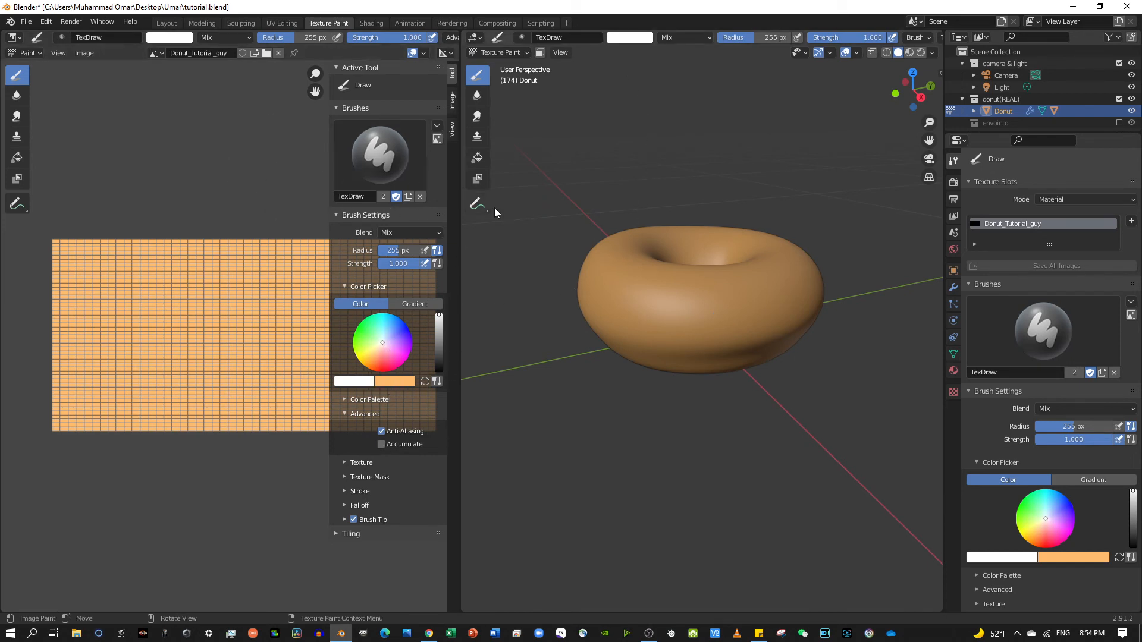
pyautogui.click(424, 238)
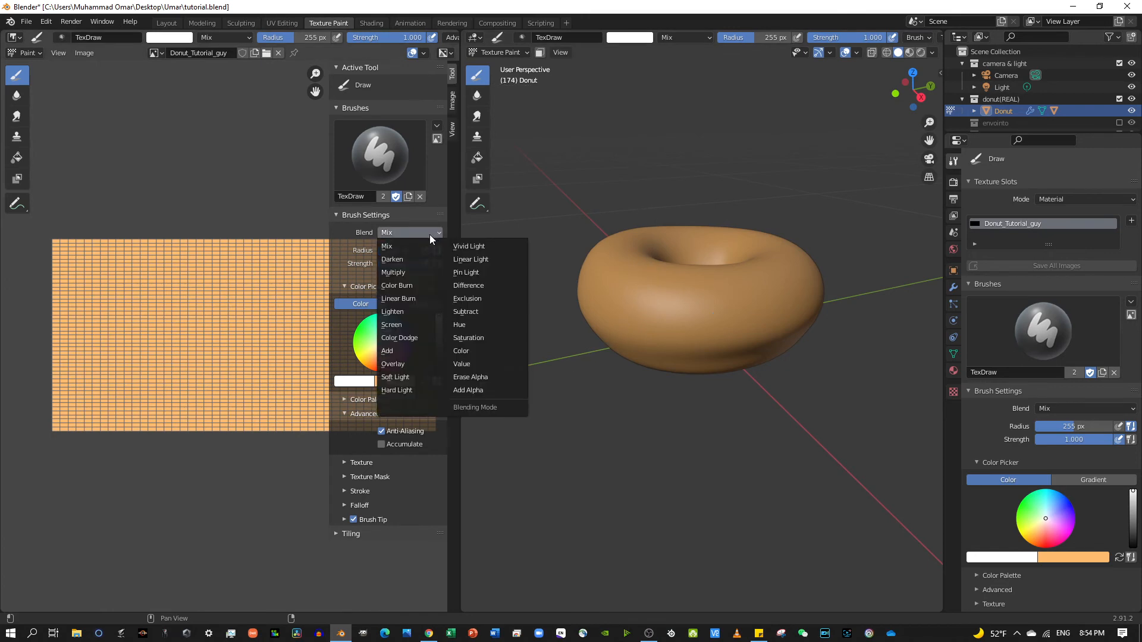
pyautogui.click(430, 235)
pyautogui.click(395, 235)
pyautogui.click(395, 235)
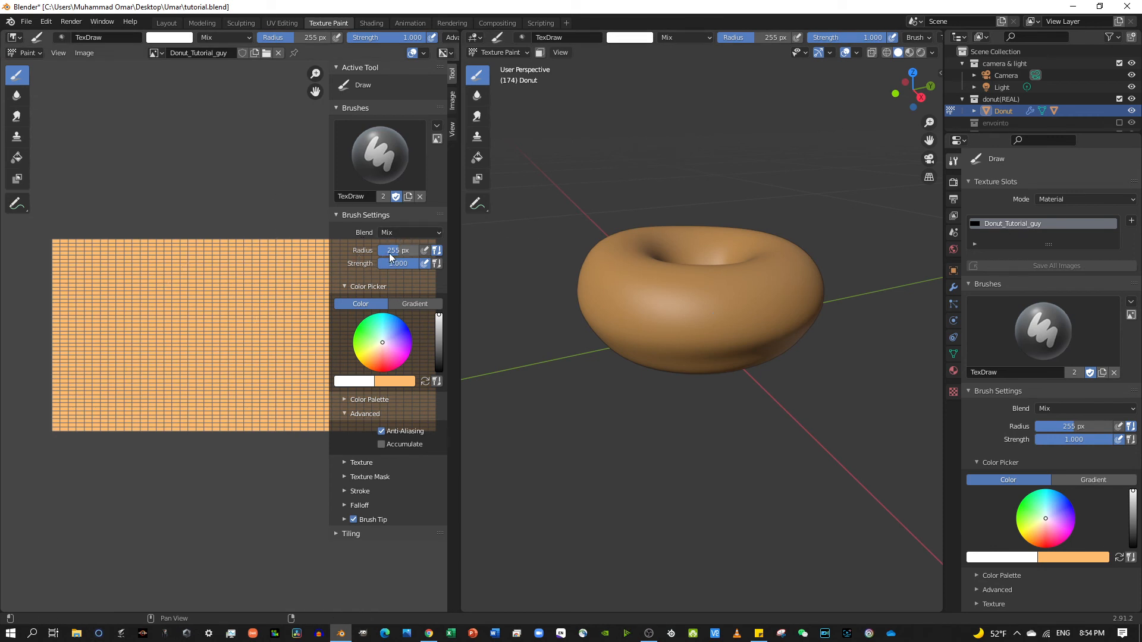
# Reduce the brush radius to 51 px and add a new texture to the brush's texture mask
pyautogui.moveTo(389, 252); pyautogui.dragTo(357, 252)
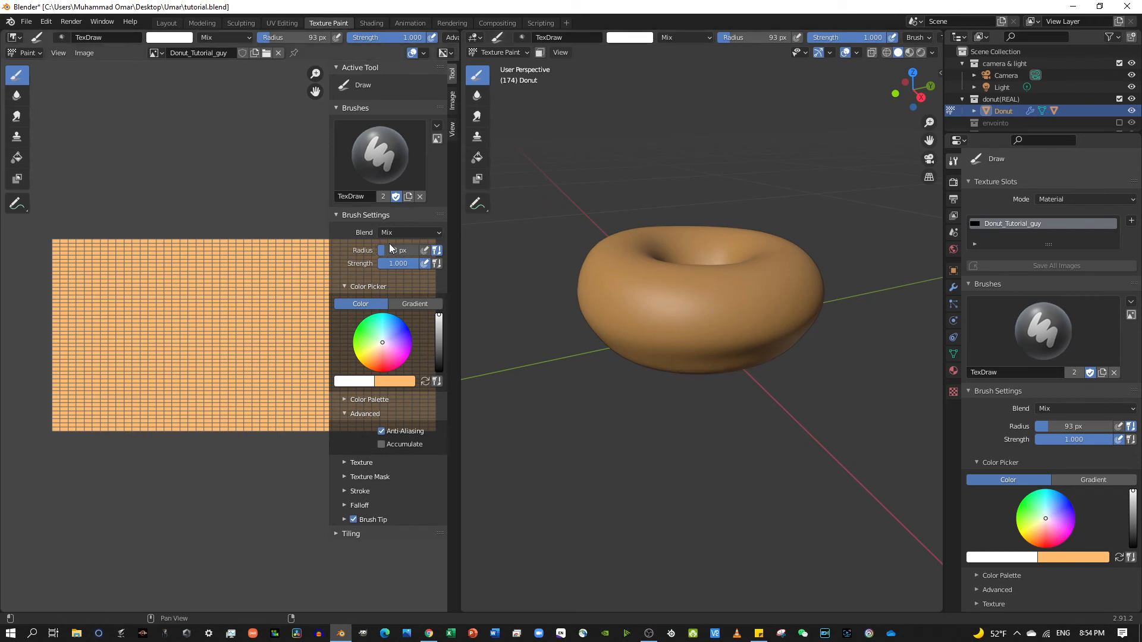
pyautogui.moveTo(397, 251); pyautogui.dragTo(375, 250)
pyautogui.scroll(-6, 341, 474)
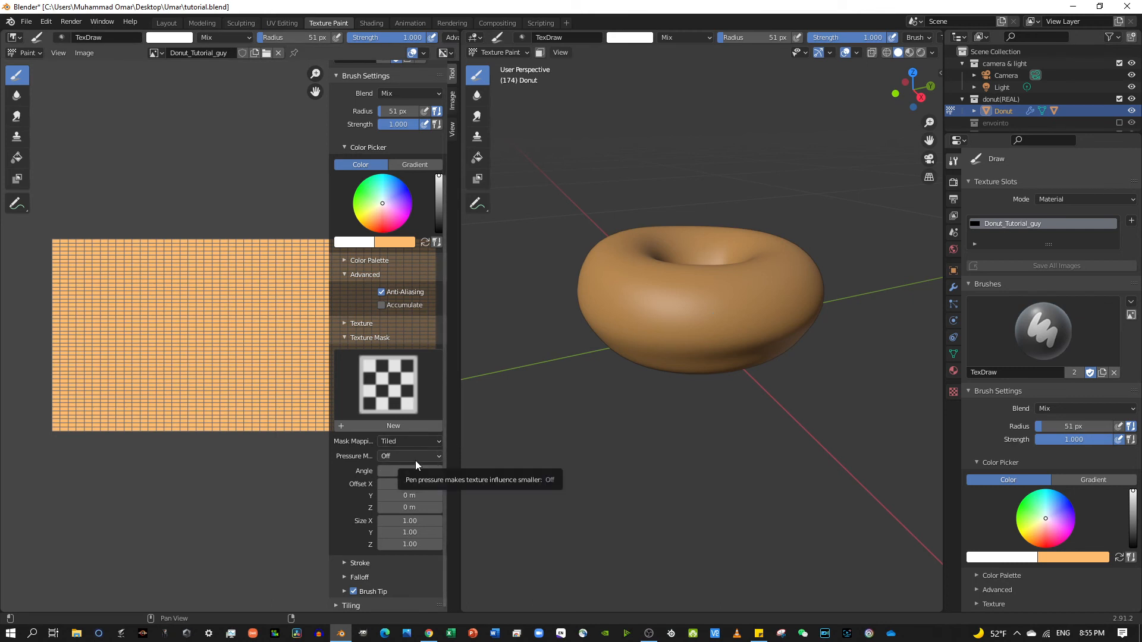
pyautogui.click(384, 427)
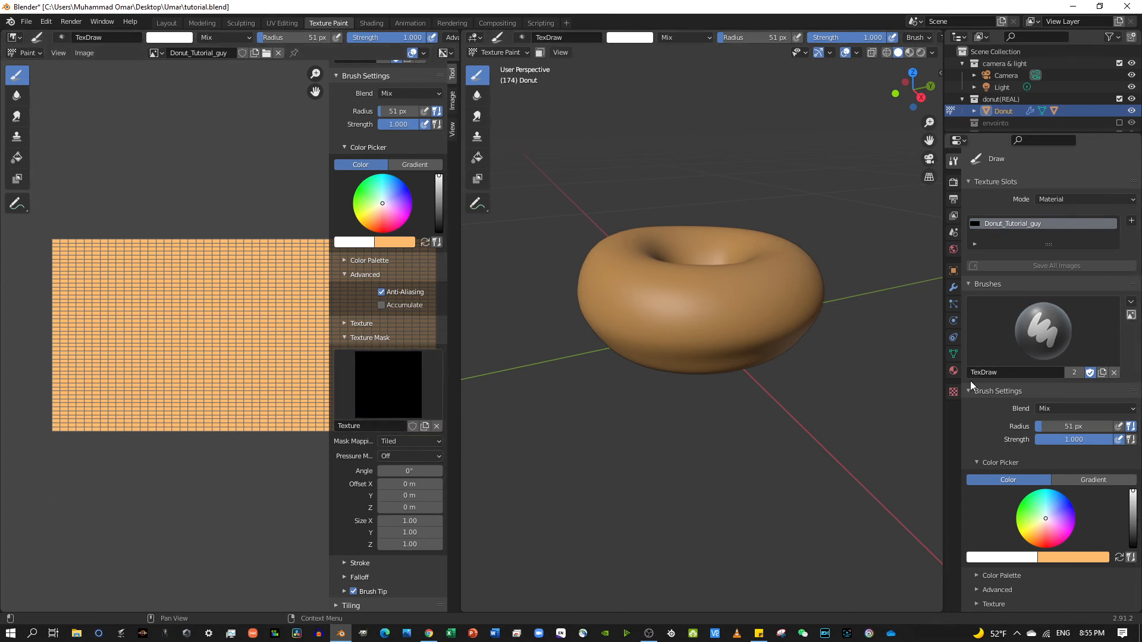
# Show the Brush Mask texture's properties and set its texture type to Clouds
pyautogui.click(952, 392)
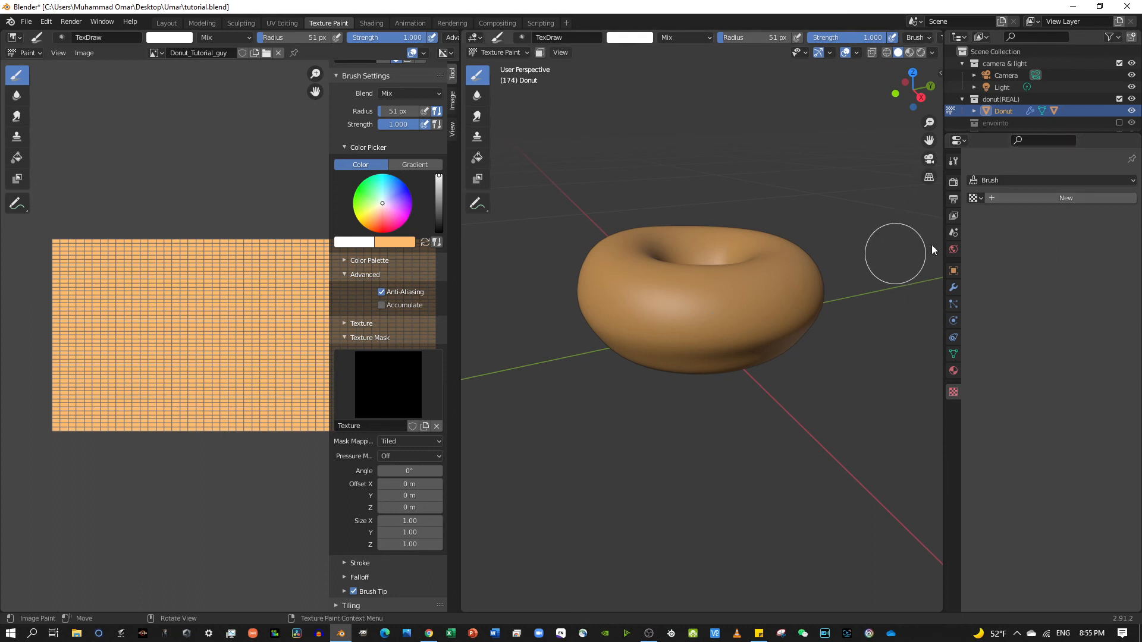
pyautogui.click(1000, 180)
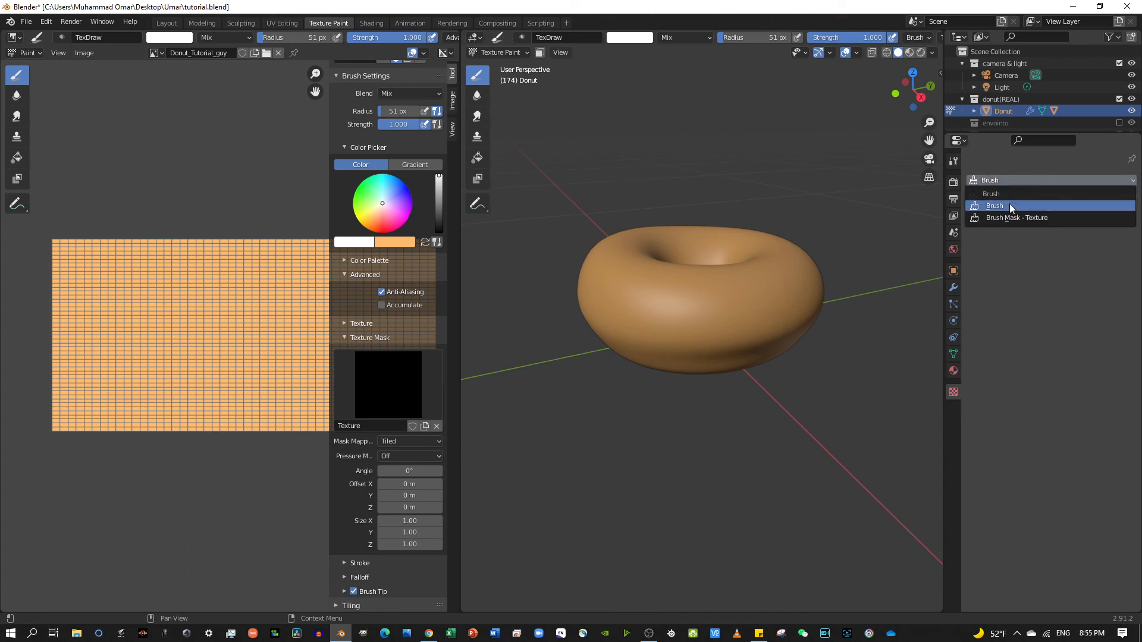
pyautogui.click(1033, 219)
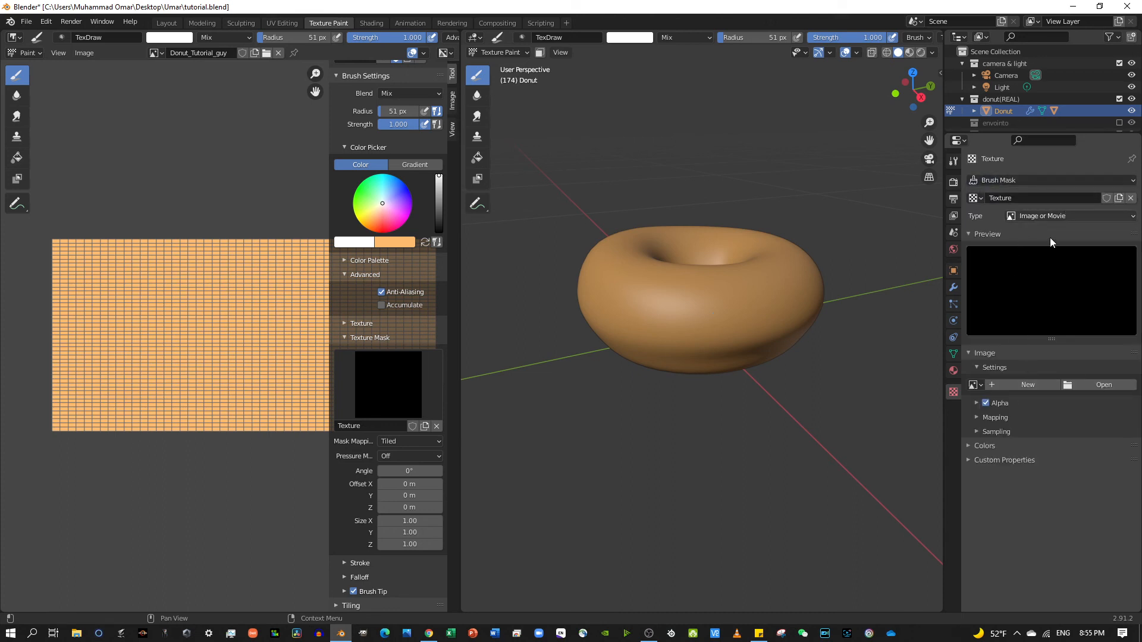
pyautogui.click(1065, 219)
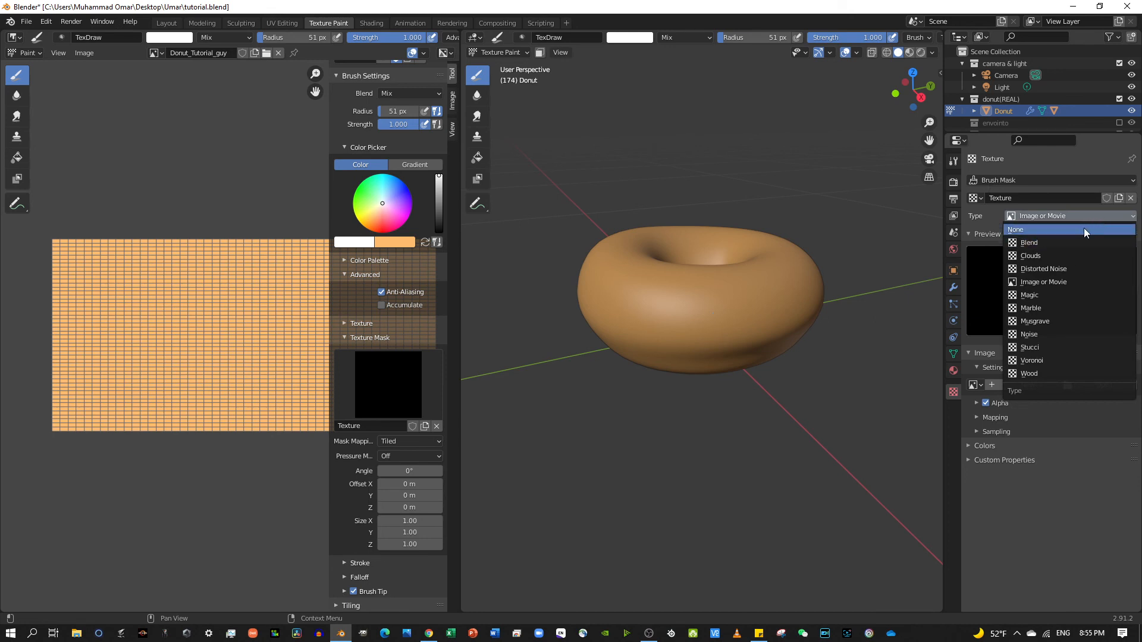
pyautogui.click(1029, 256)
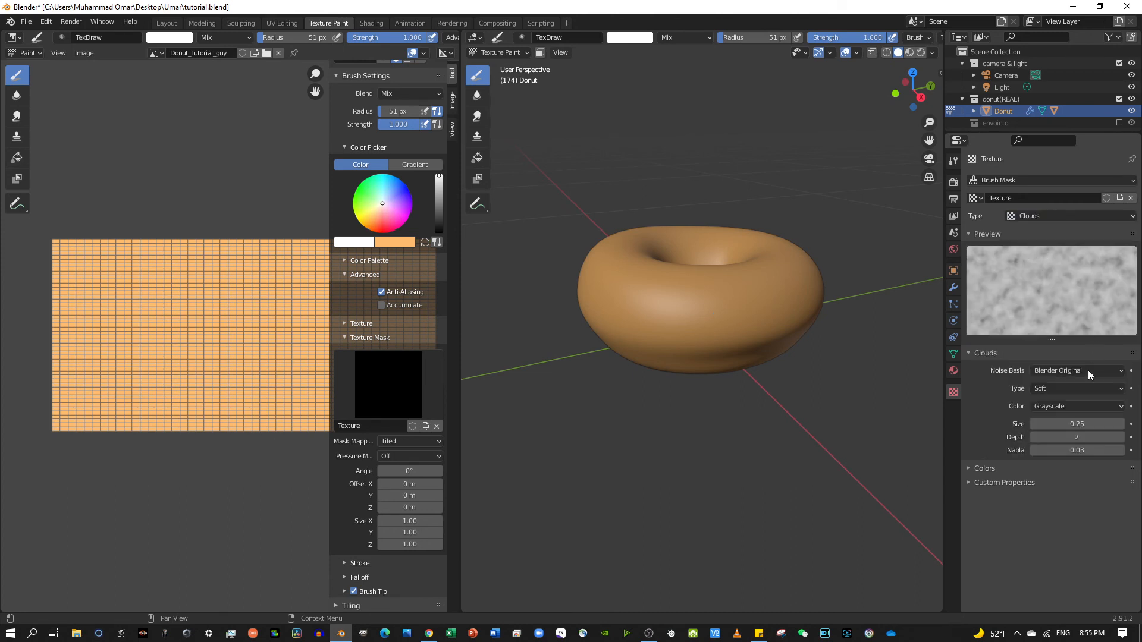
# Try a slightly larger size for the Clouds texture and return it to 0.25
pyautogui.click(1121, 424)
pyautogui.click(1120, 424)
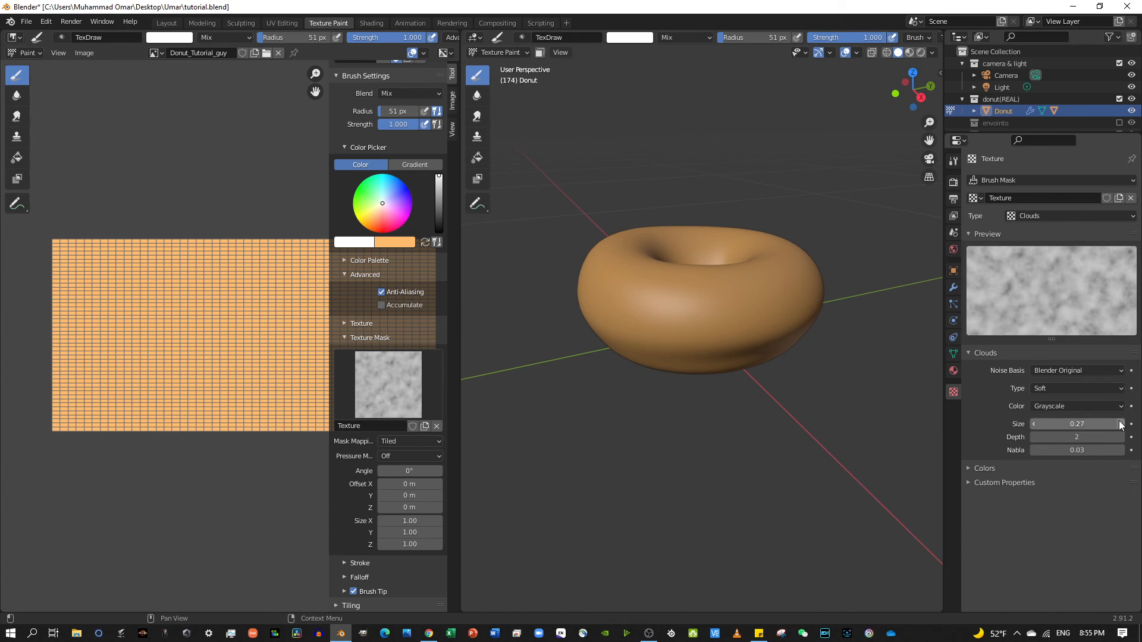
pyautogui.click(1120, 424)
pyautogui.click(1033, 424)
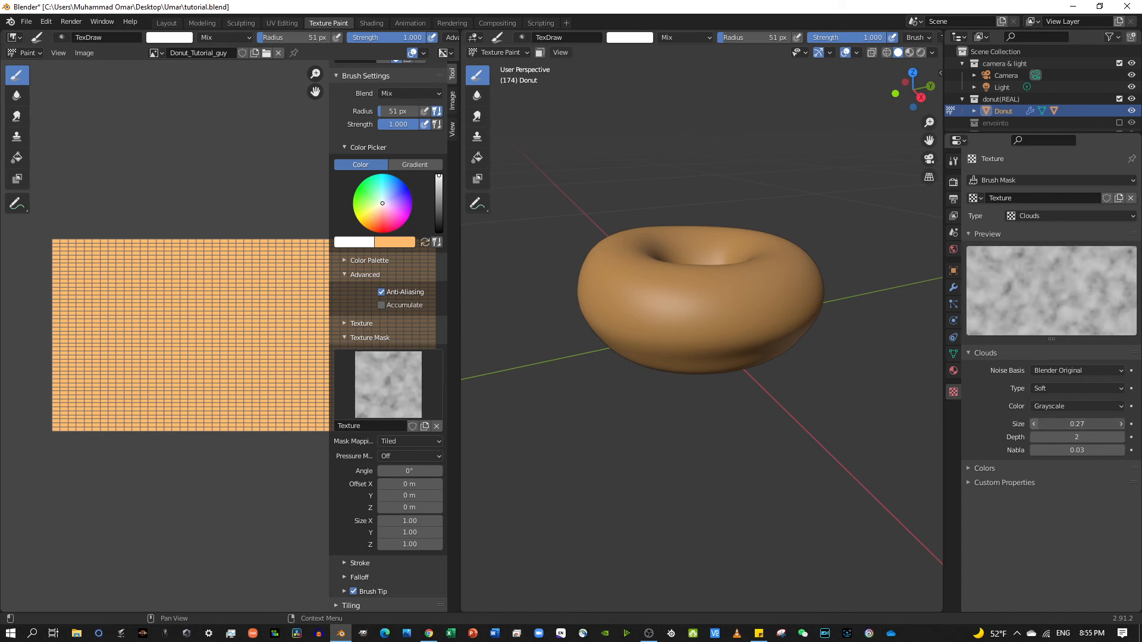
pyautogui.click(1033, 424)
pyautogui.click(1034, 424)
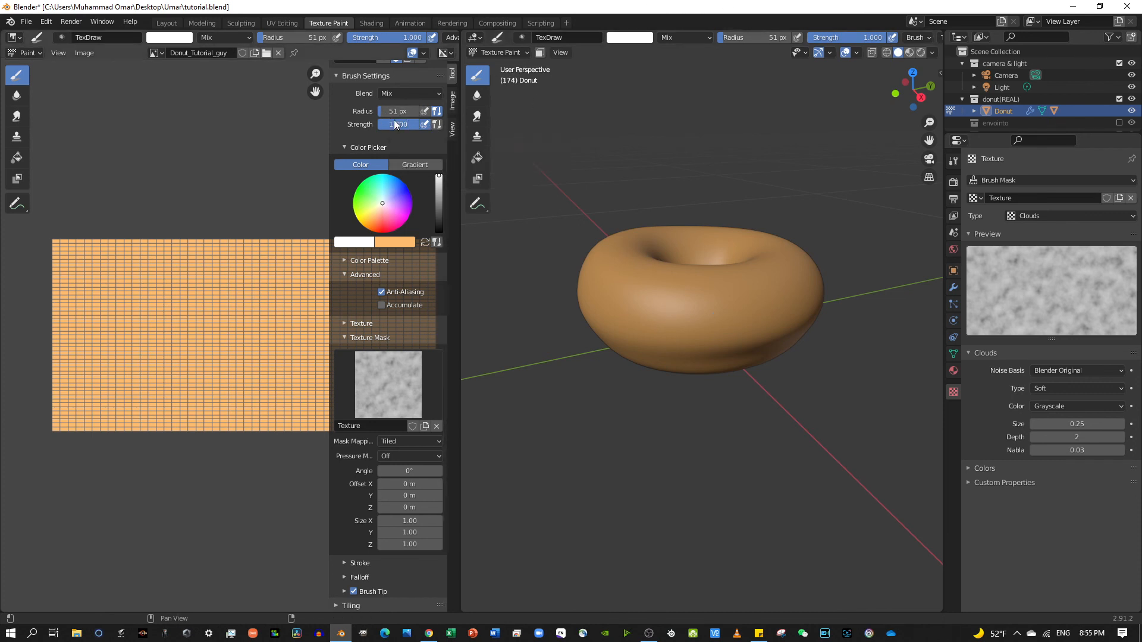
# Set the brush's texture mask mapping to Random
pyautogui.scroll(1, 395, 119)
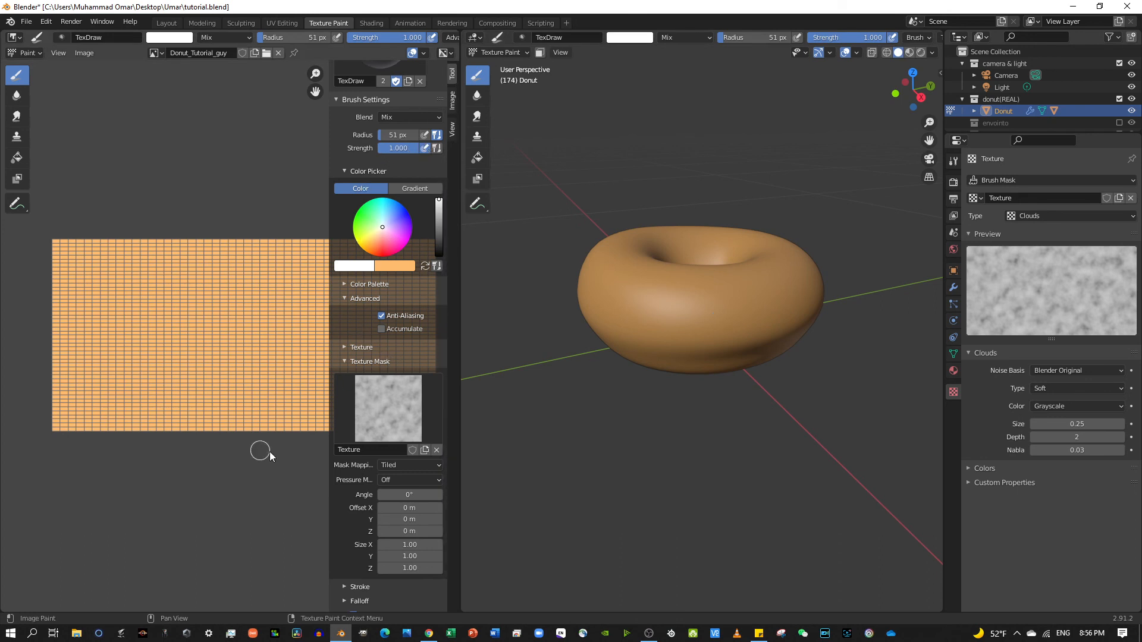
pyautogui.scroll(-1, 358, 487)
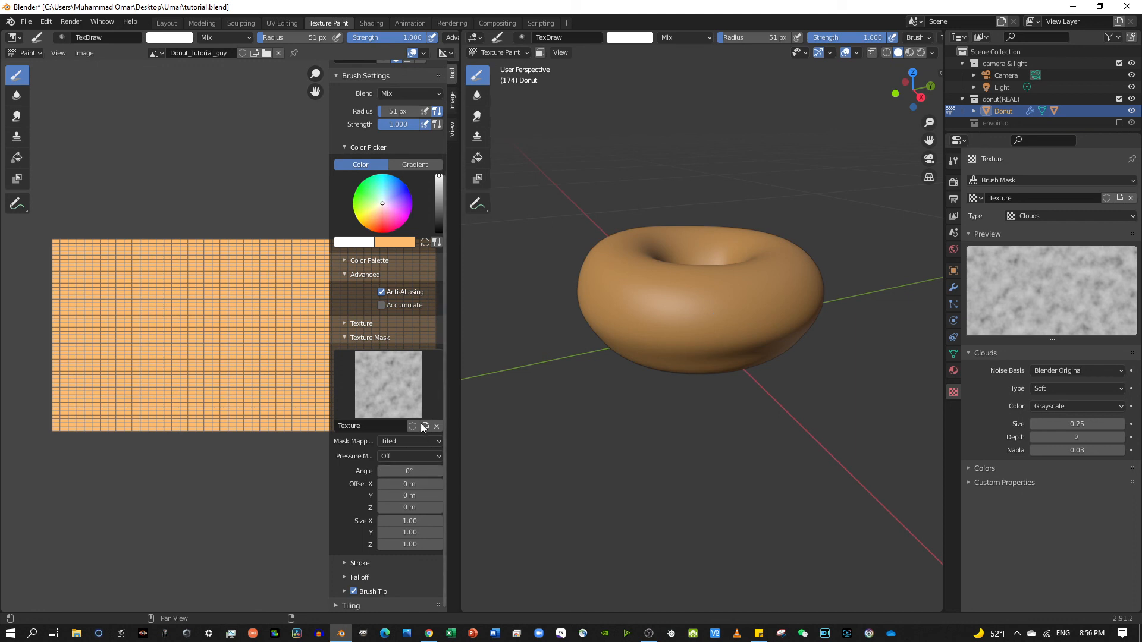
pyautogui.click(391, 444)
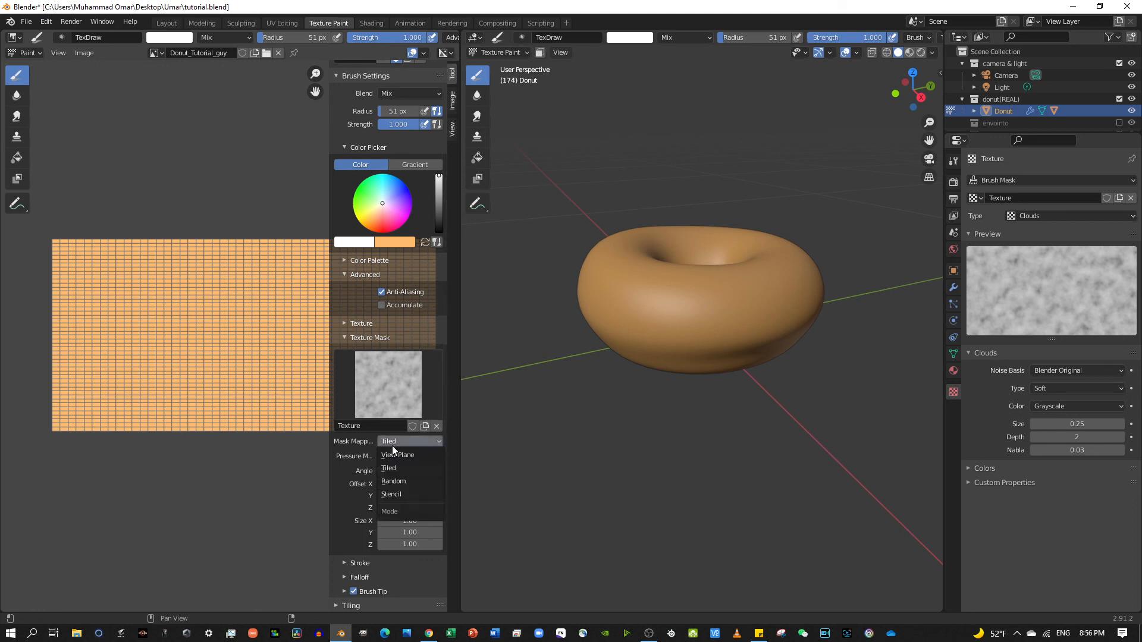
pyautogui.click(426, 481)
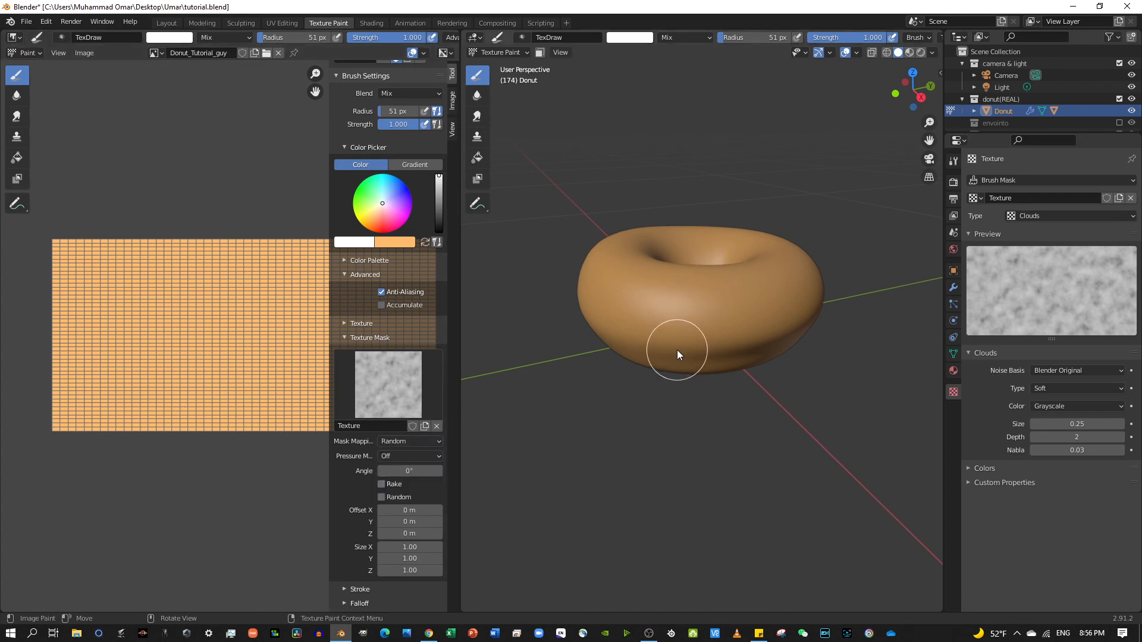
# Try a white masked stroke across the outer side of the 3D donut and undo it
pyautogui.scroll(3, 675, 348)
pyautogui.moveTo(673, 348); pyautogui.dragTo(745, 268, button='middle')
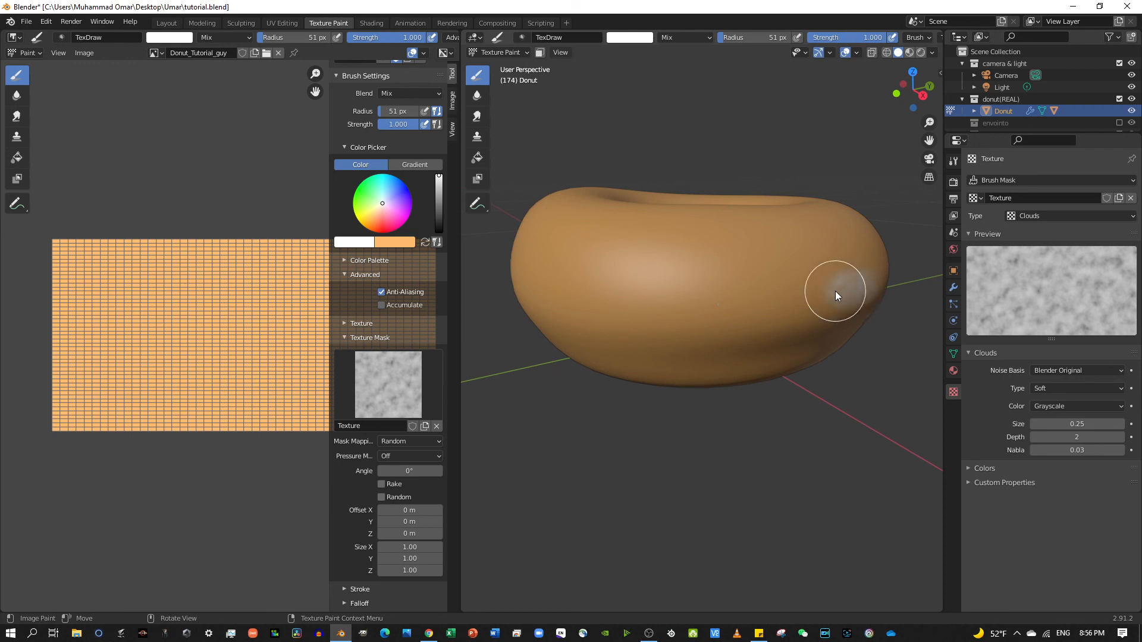
pyautogui.moveTo(834, 291)
pyautogui.mouseDown()
pyautogui.moveTo(777, 302)
pyautogui.moveTo(879, 277)
pyautogui.moveTo(749, 302)
pyautogui.moveTo(840, 288)
pyautogui.mouseUp()
pyautogui.moveTo(661, 291)
pyautogui.mouseDown()
pyautogui.moveTo(748, 288)
pyautogui.moveTo(648, 327)
pyautogui.mouseUp()
pyautogui.hotkey('ctrl', 'z')
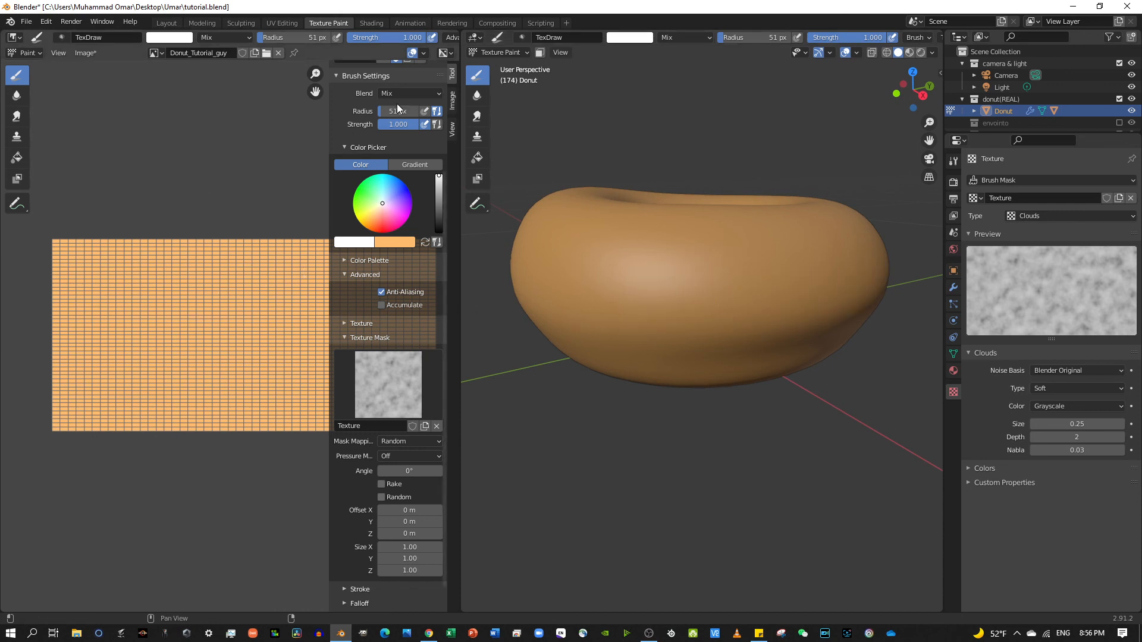
# Hide the image editor's brush settings, try a white band across the full width of the UV image, and undo it
pyautogui.press('n')
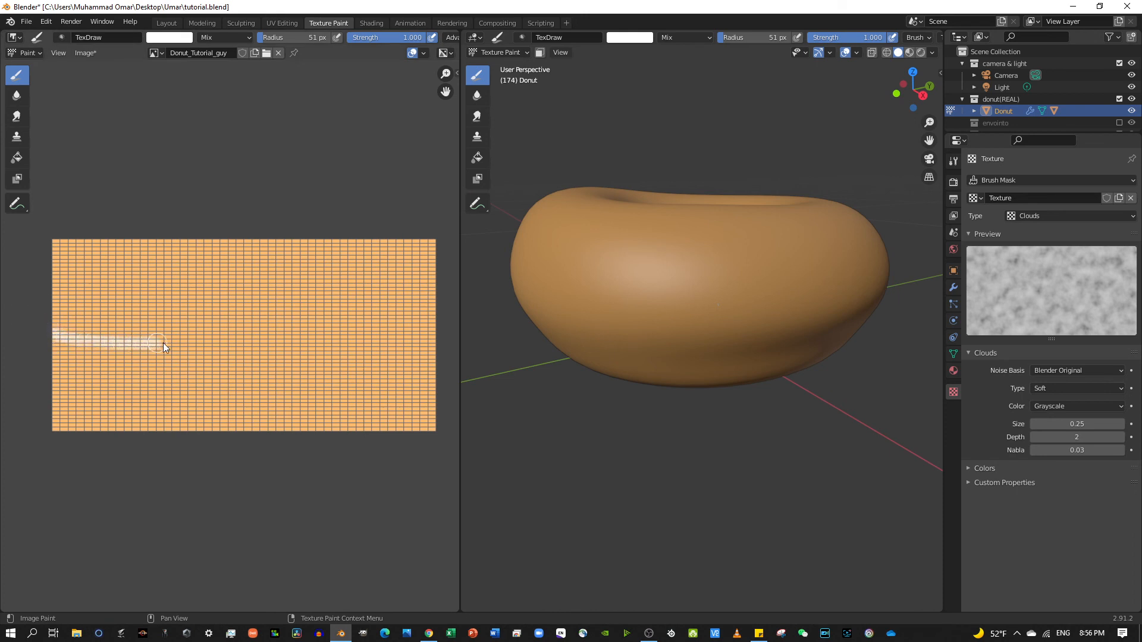
pyautogui.moveTo(284, 351); pyautogui.dragTo(398, 348)
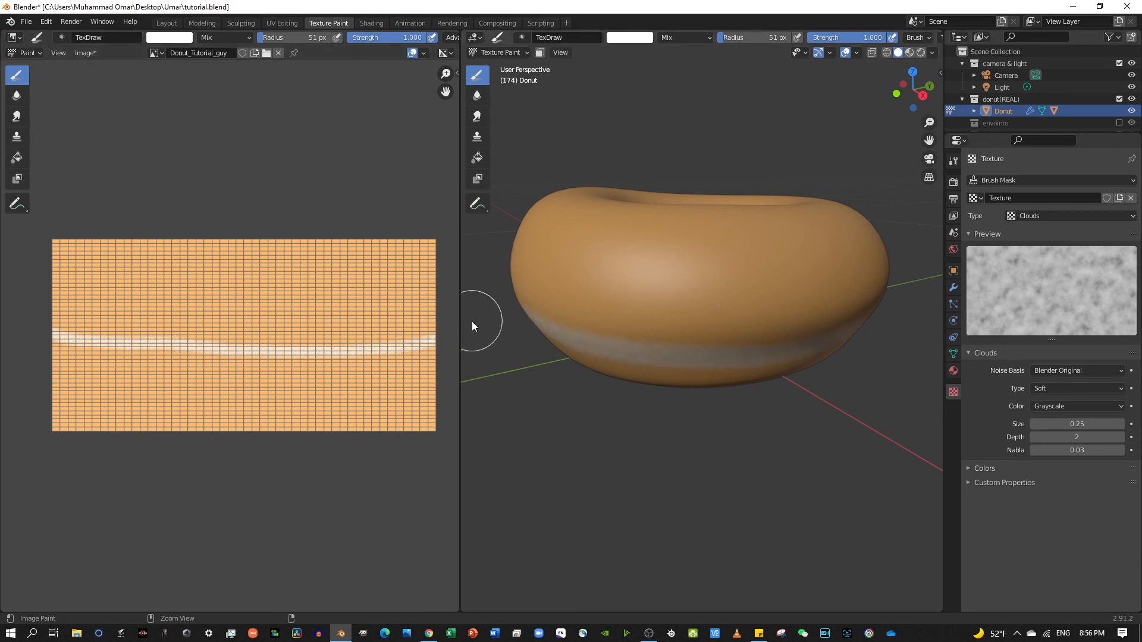
pyautogui.hotkey('ctrl', 'z')
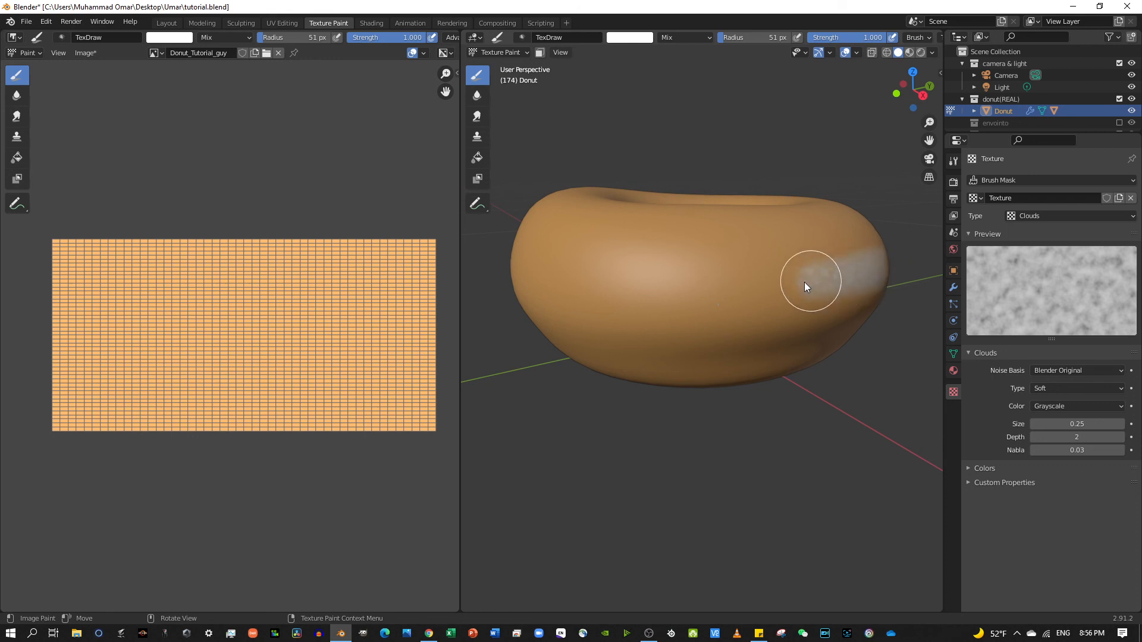
# Try several white strokes around the donut's outer side directly on the 3D model, undoing each one
pyautogui.moveTo(803, 283)
pyautogui.mouseDown()
pyautogui.moveTo(832, 277)
pyautogui.moveTo(730, 293)
pyautogui.mouseUp()
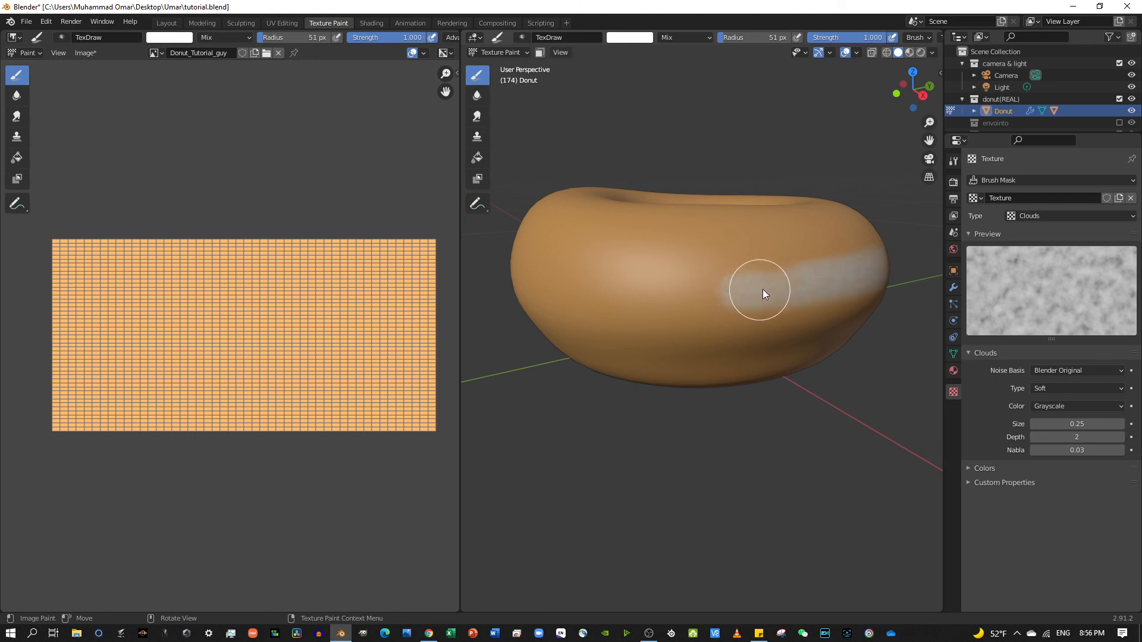
pyautogui.hotkey('ctrl', 'z')
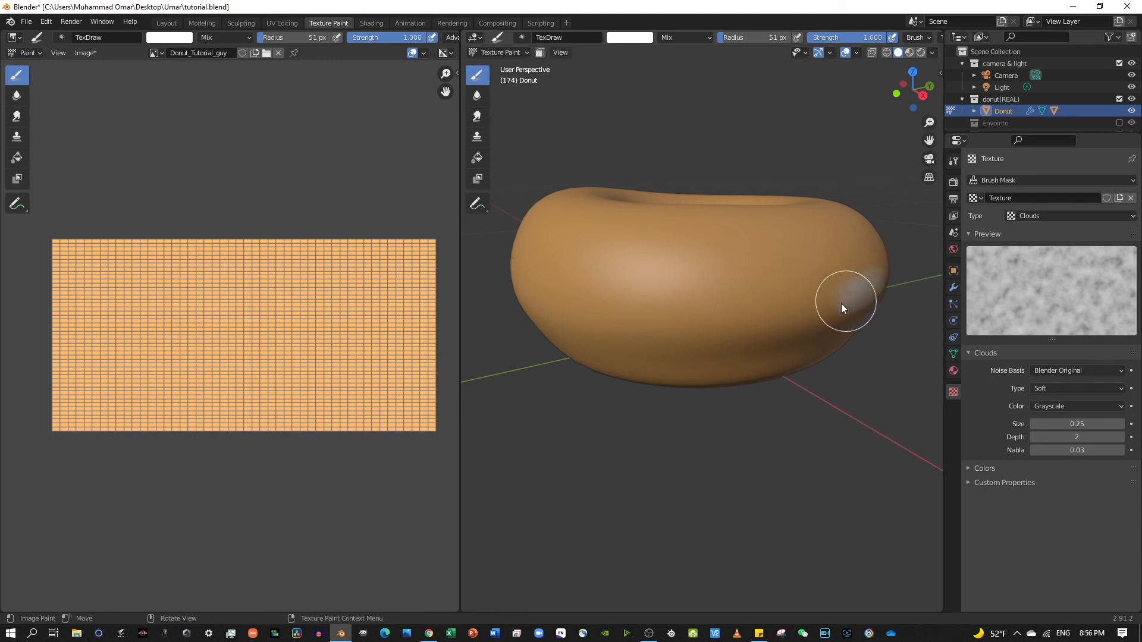
pyautogui.moveTo(790, 329)
pyautogui.mouseDown()
pyautogui.moveTo(627, 331)
pyautogui.moveTo(824, 331)
pyautogui.mouseUp()
pyautogui.moveTo(892, 288); pyautogui.dragTo(658, 332)
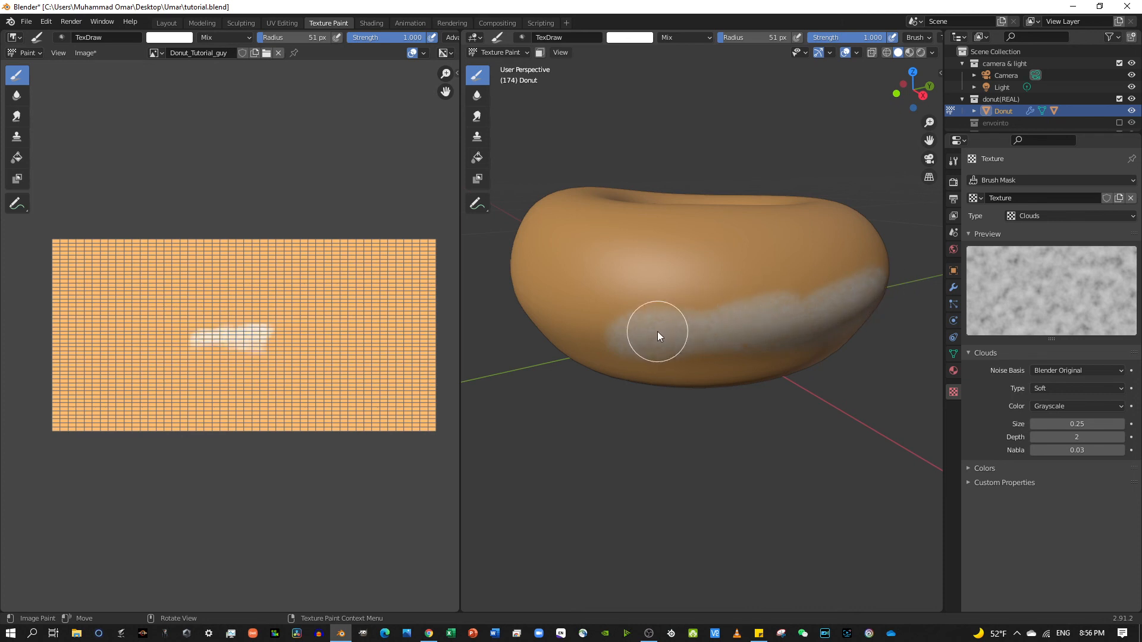
pyautogui.hotkey('ctrl', 'z')
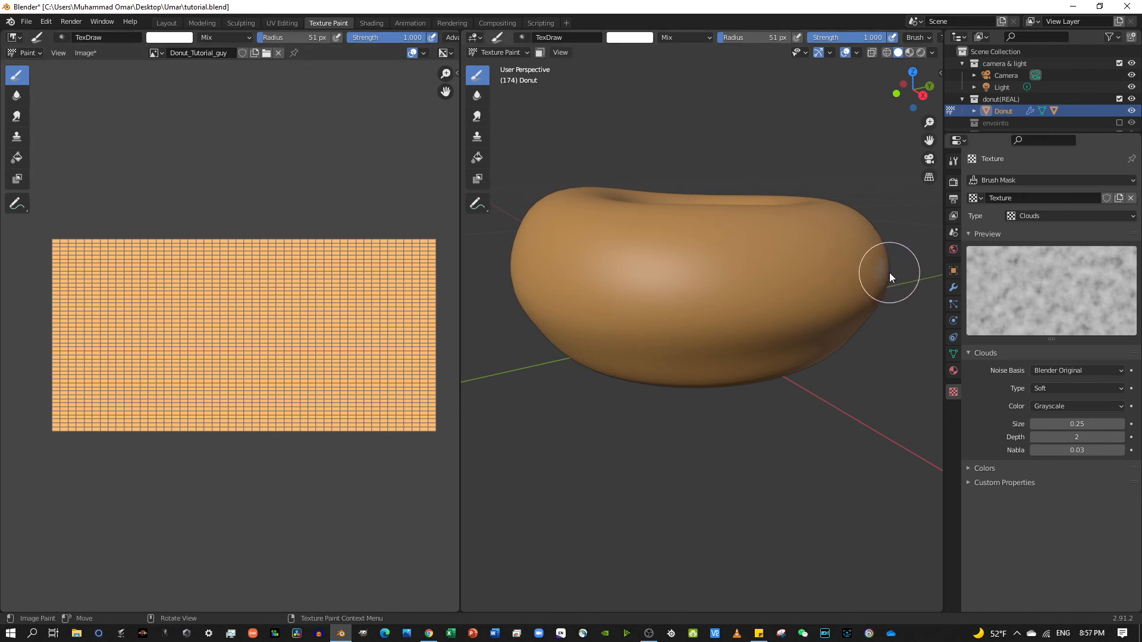
pyautogui.moveTo(876, 279)
pyautogui.mouseDown()
pyautogui.moveTo(744, 303)
pyautogui.moveTo(496, 277)
pyautogui.moveTo(885, 272)
pyautogui.mouseUp()
pyautogui.hotkey('ctrl', 'z')
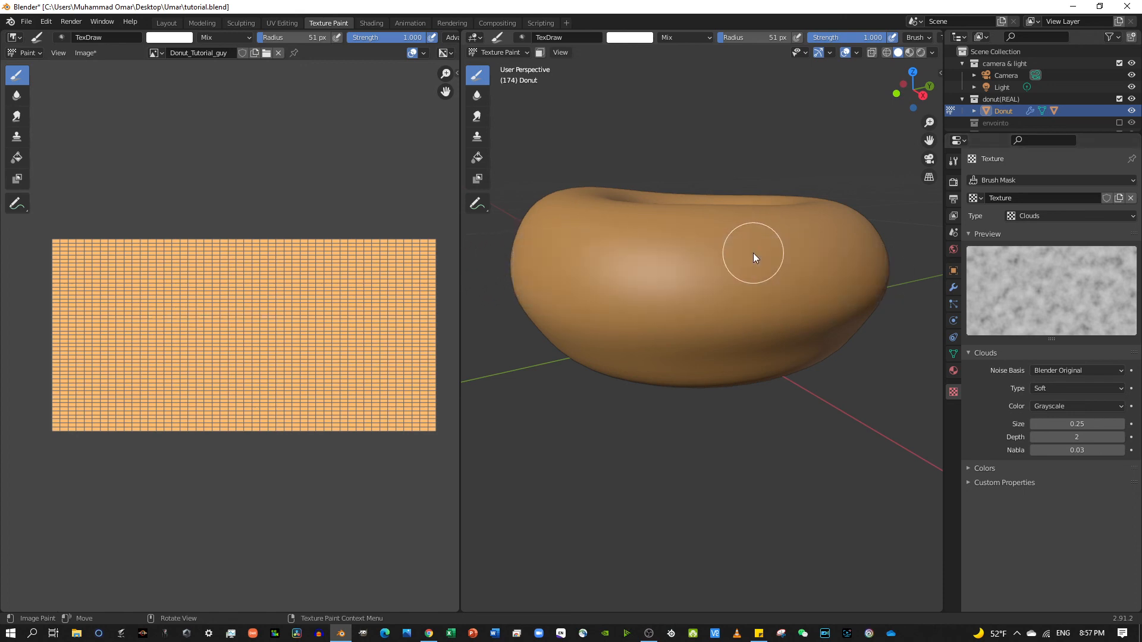